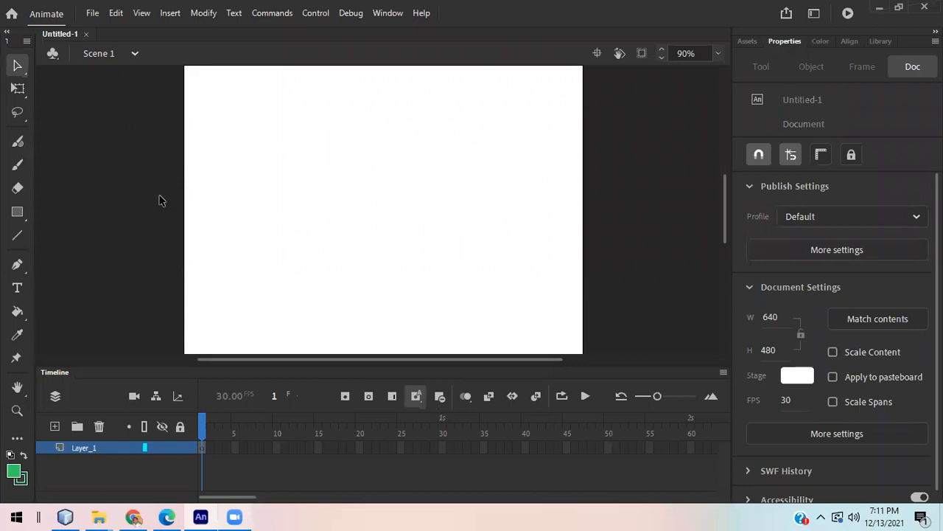
Draw a green pentagon about 343 by 329 px over the stage's left part with the PolyStar tool.
left_click(23, 215)
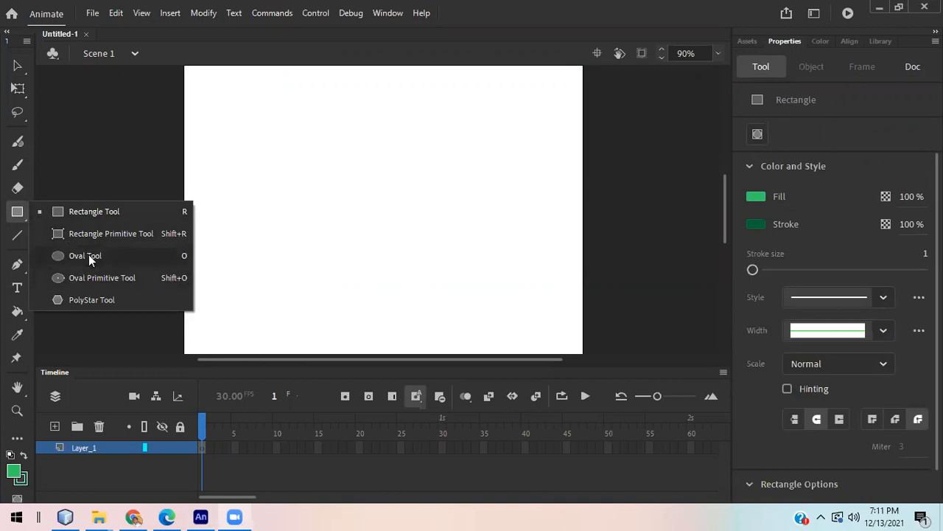
left_click(80, 300)
left_click_drag(248, 166, 314, 262)
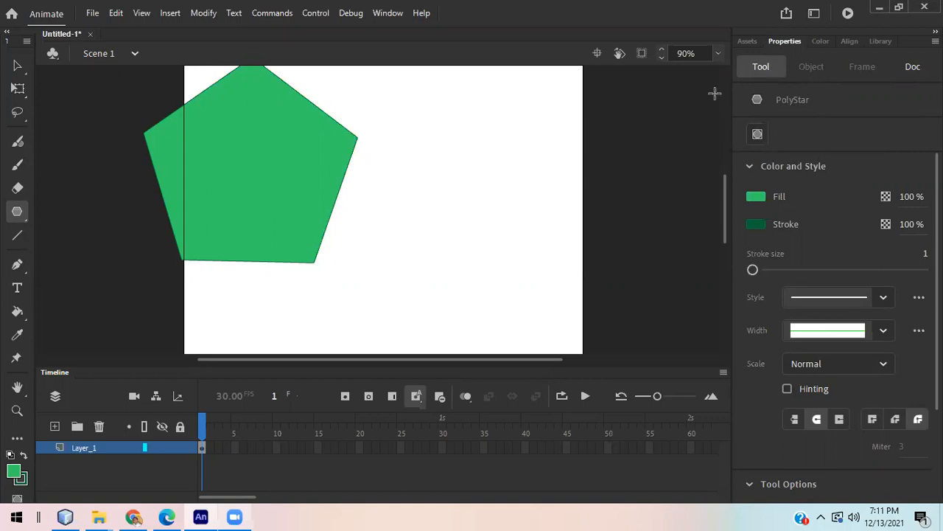
Select the whole pentagon and review its size, fill, stroke, scale and shape options.
key("v")
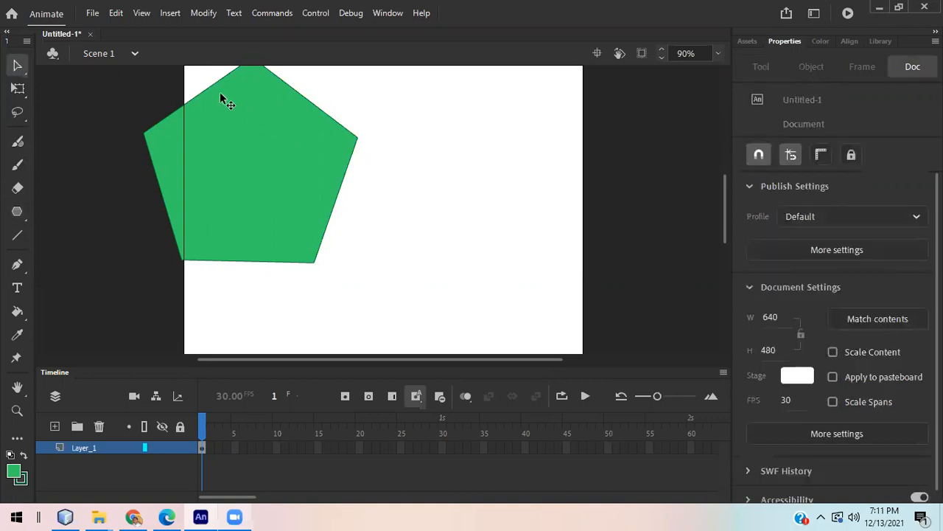
double_click(221, 93)
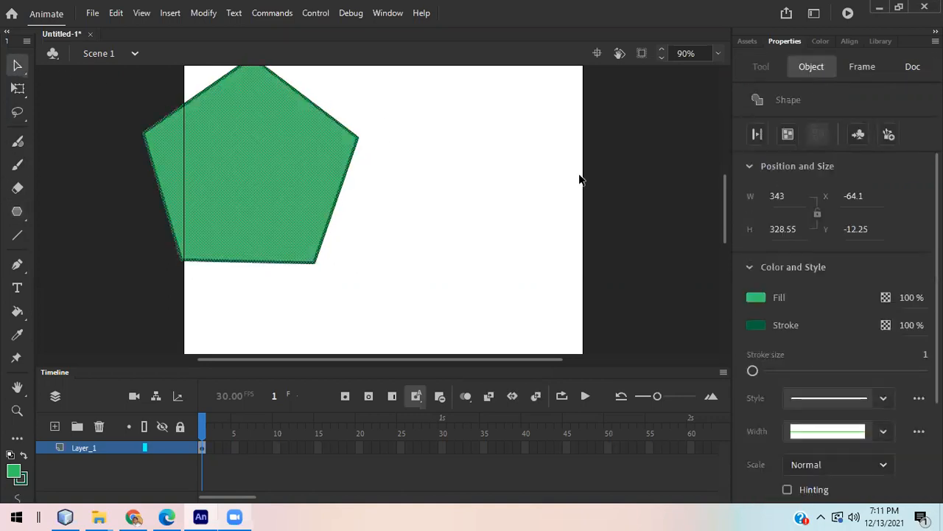
scroll(837, 293, "down", 2)
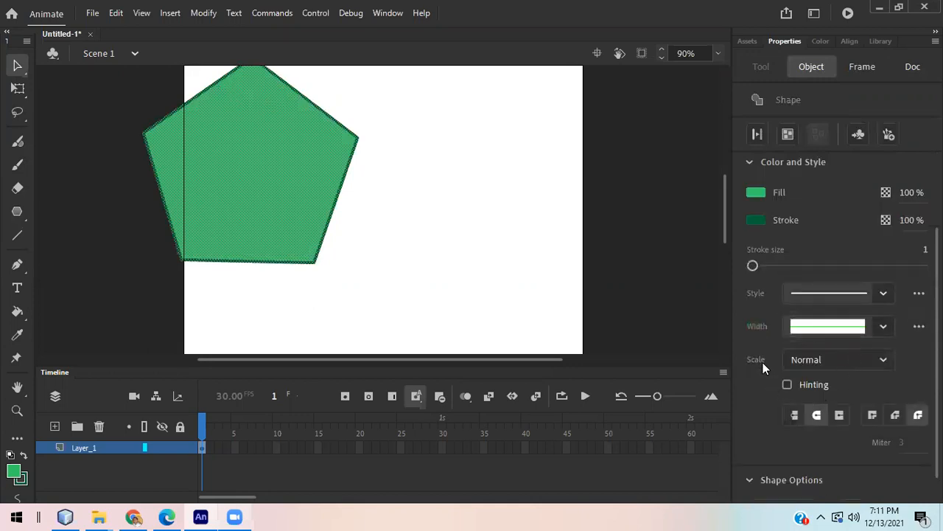
left_click(858, 358)
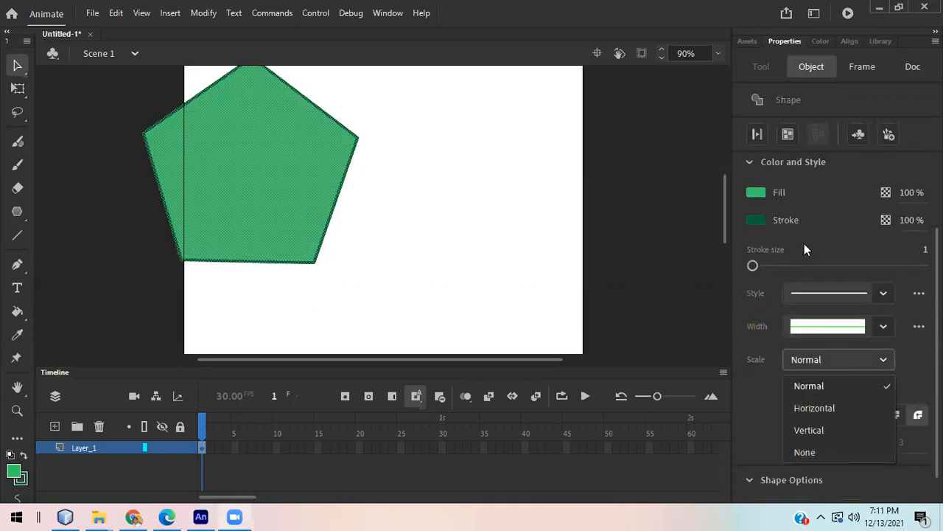
scroll(837, 229, "up", 2)
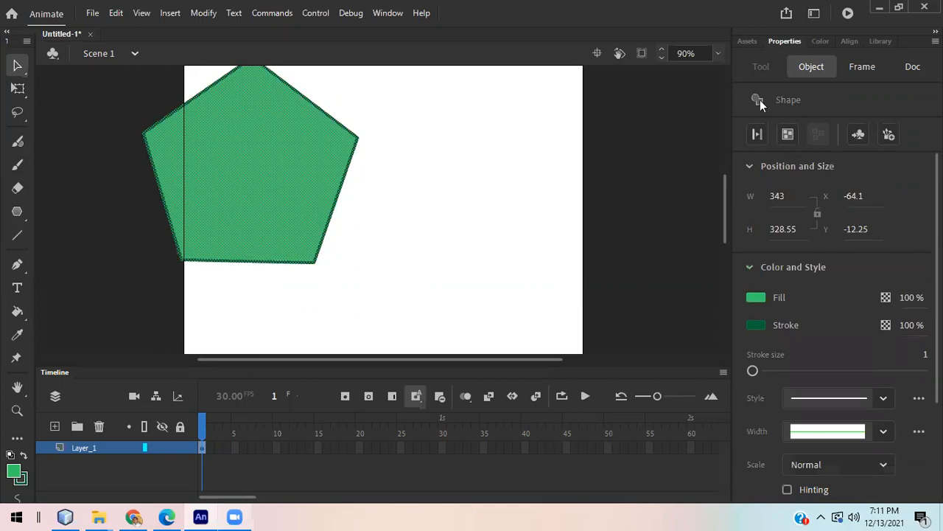
scroll(833, 238, "down", 2)
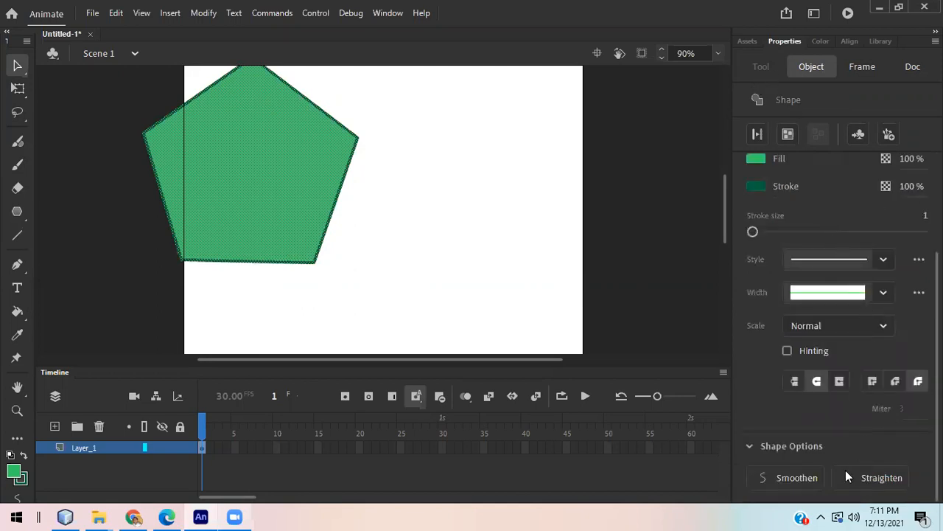
Activate the PolyStar tool and set the selected pentagon's stroke size to 5.
left_click(17, 212)
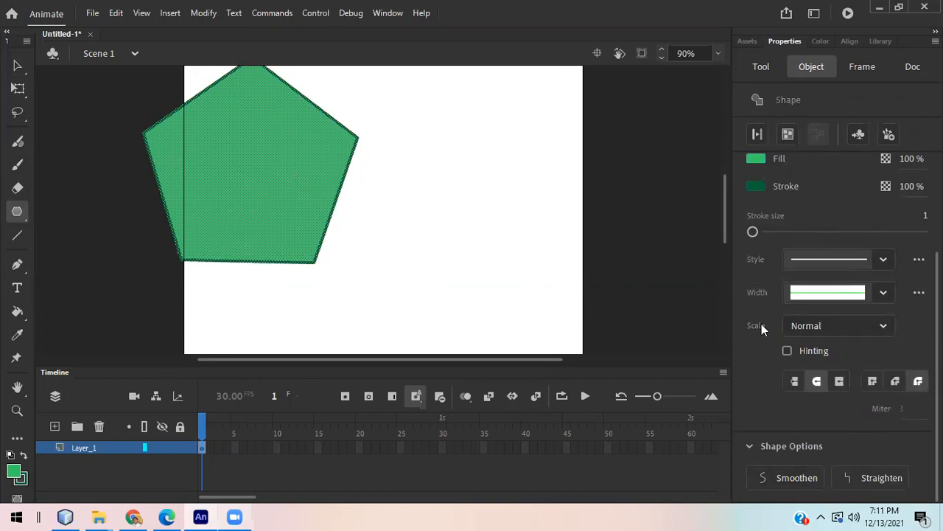
scroll(826, 173, "up", 3)
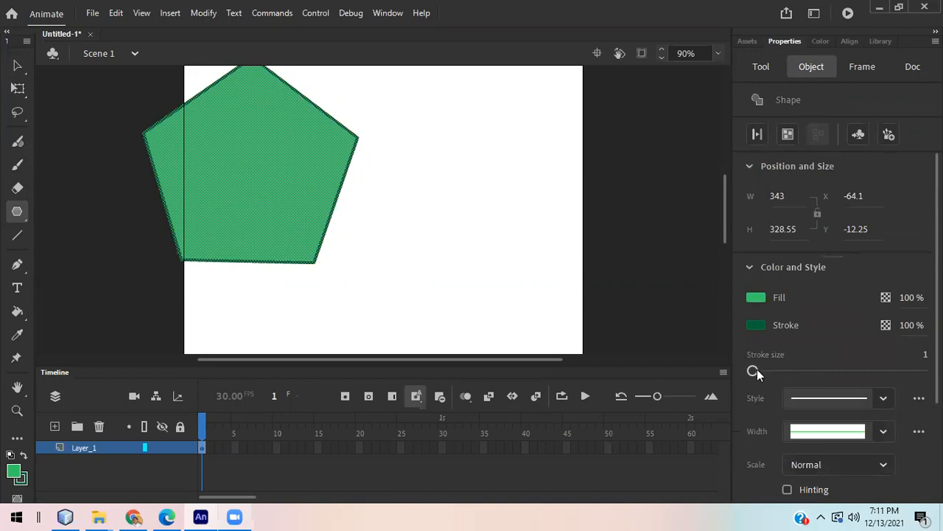
mouse_move(757, 369)
left_mouse_down()
mouse_move(774, 370)
mouse_move(760, 371)
left_mouse_up()
Set the PolyStar options to star style with 6 sides and draw a star about 257 by 266 px beside the pentagon.
left_click(766, 69)
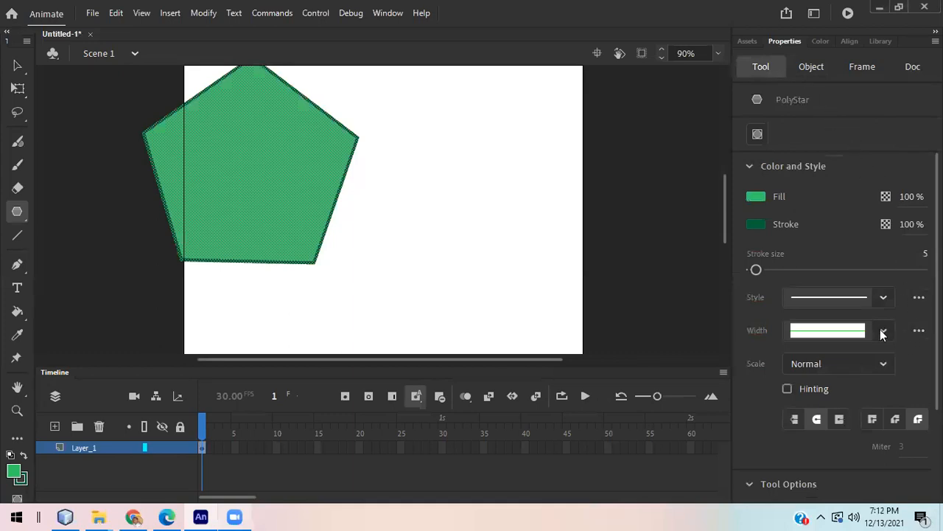
scroll(846, 287, "down", 3)
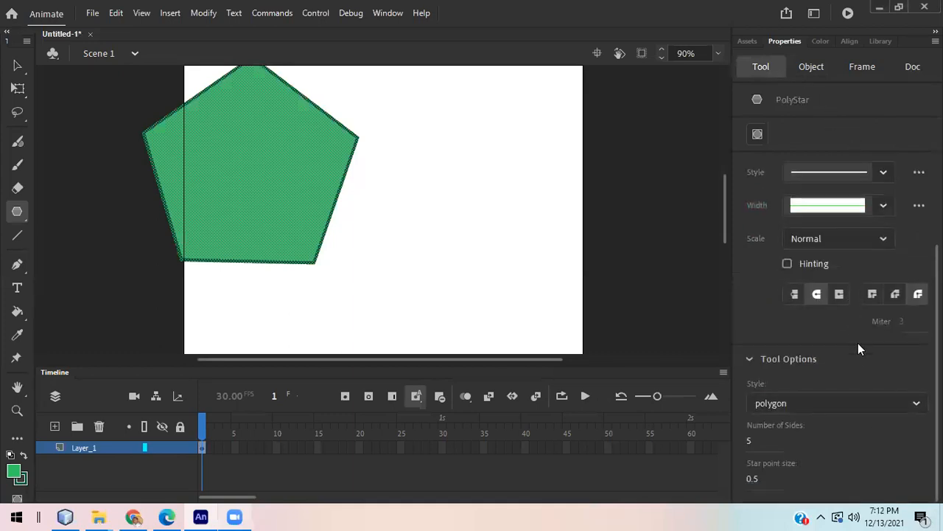
left_click(815, 400)
left_click(816, 399)
left_click(815, 398)
left_click(781, 451)
left_click(754, 427)
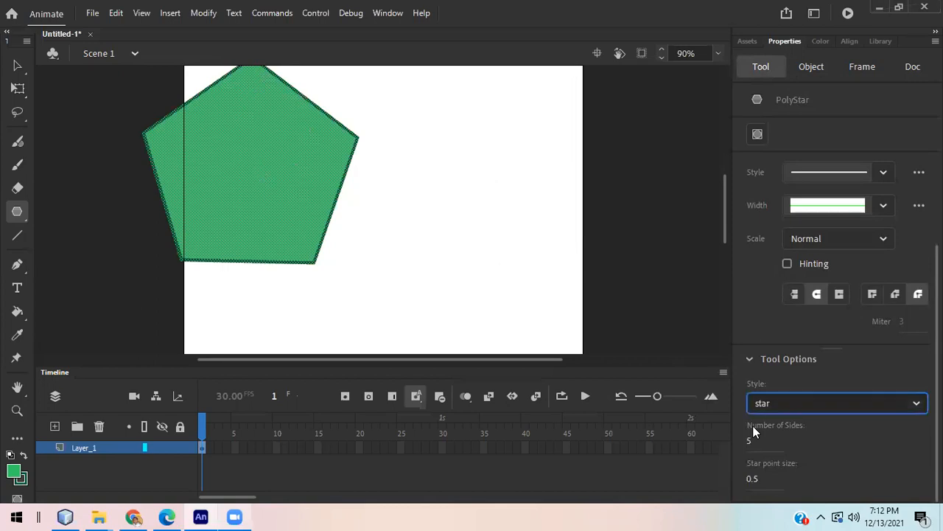
left_click(753, 427)
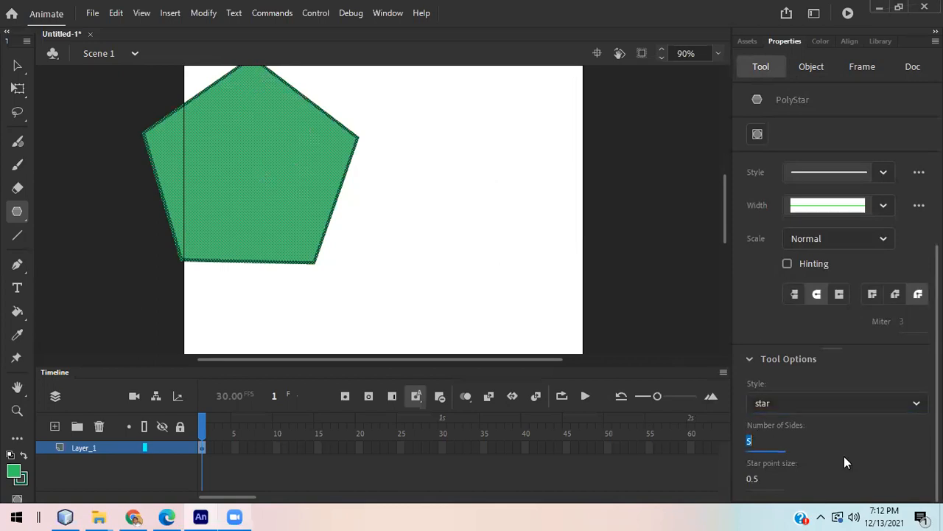
type("6")
left_click_drag(434, 116, 513, 146)
scroll(522, 166, "up", 5)
scroll(523, 161, "down", 3)
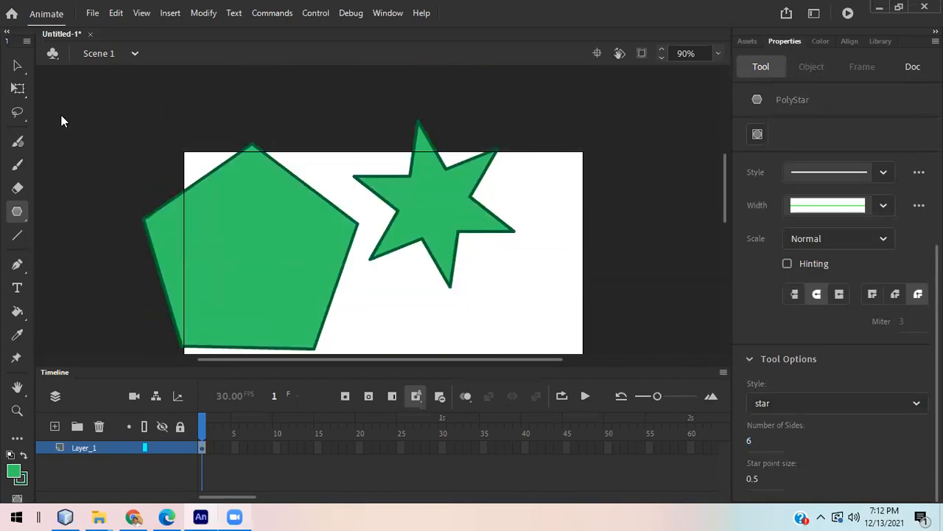
Delete the pentagon's outline and fill.
left_click(18, 65)
double_click(238, 195)
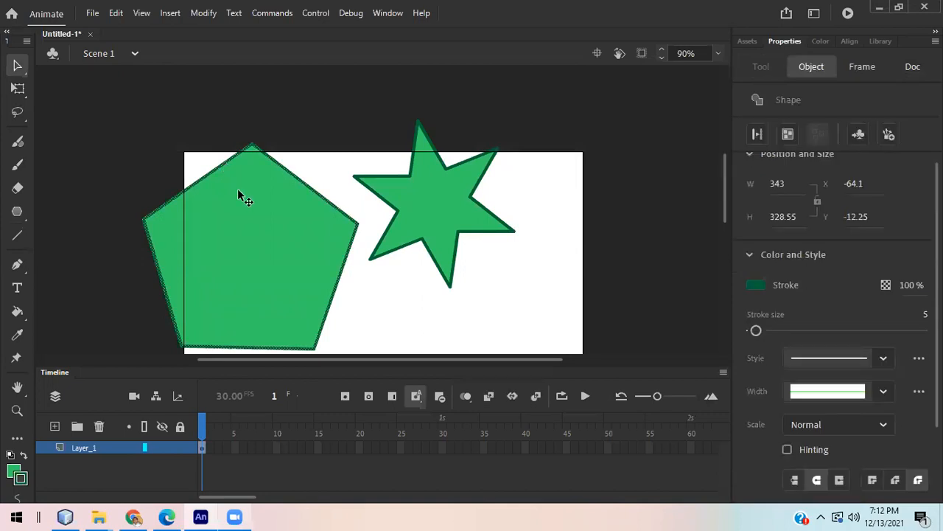
left_click(238, 191)
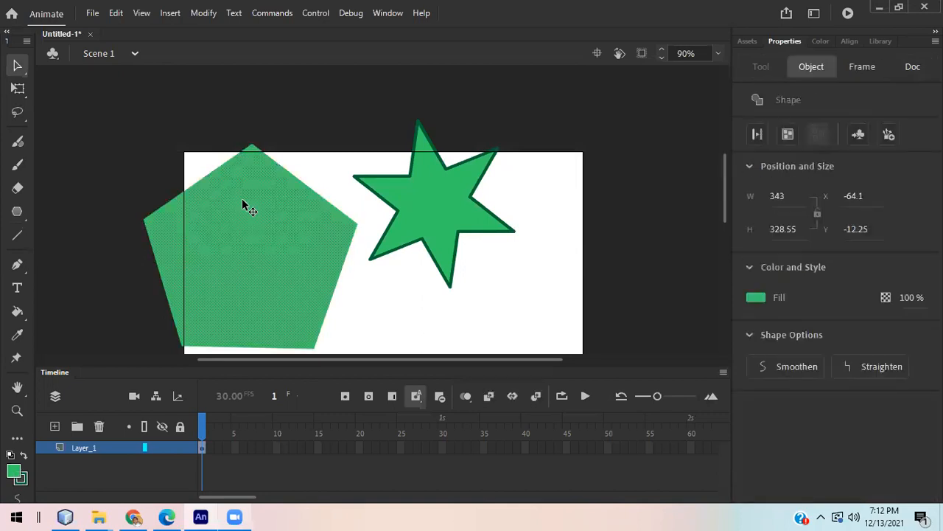
key("Delete")
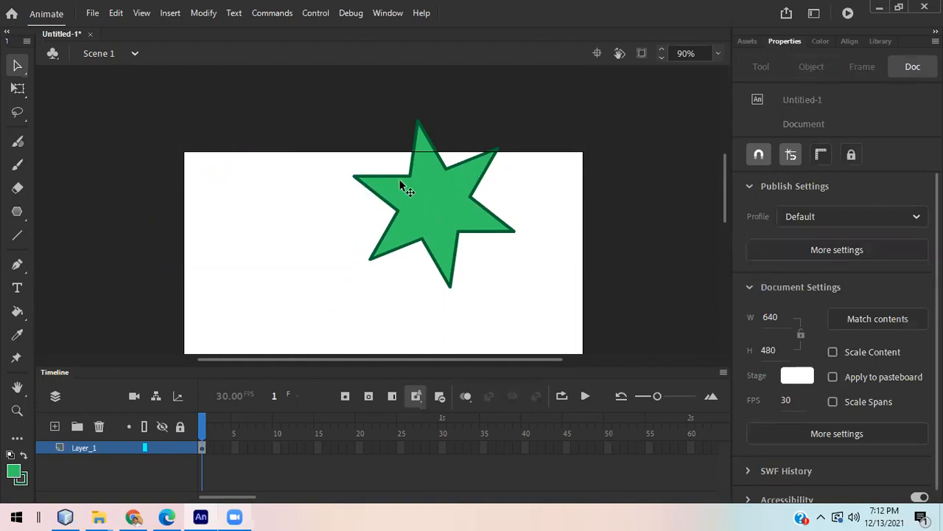
Delete the star's outline and move the remaining fill near the centre of the stage.
double_click(403, 177)
key("Delete")
left_click_drag(423, 217, 340, 299)
scroll(365, 242, "down", 3)
scroll(365, 239, "up", 3)
left_click_drag(350, 170, 360, 201)
left_click(463, 197)
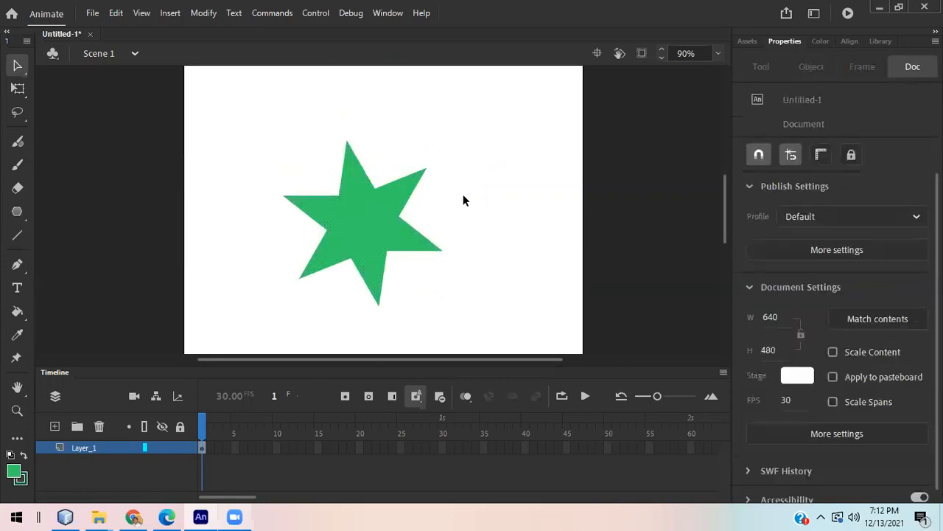
Change the star's fill from a solid color to a radial gradient.
left_click(353, 206)
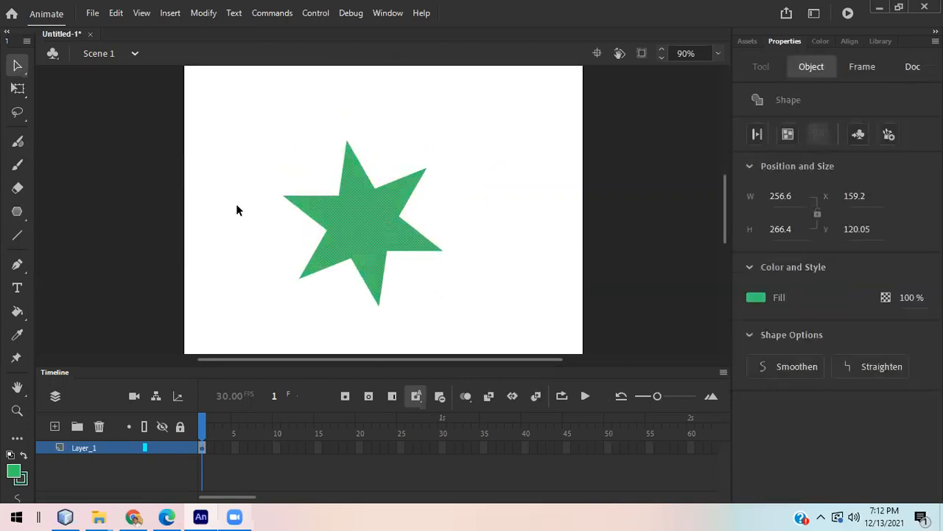
left_click(17, 311)
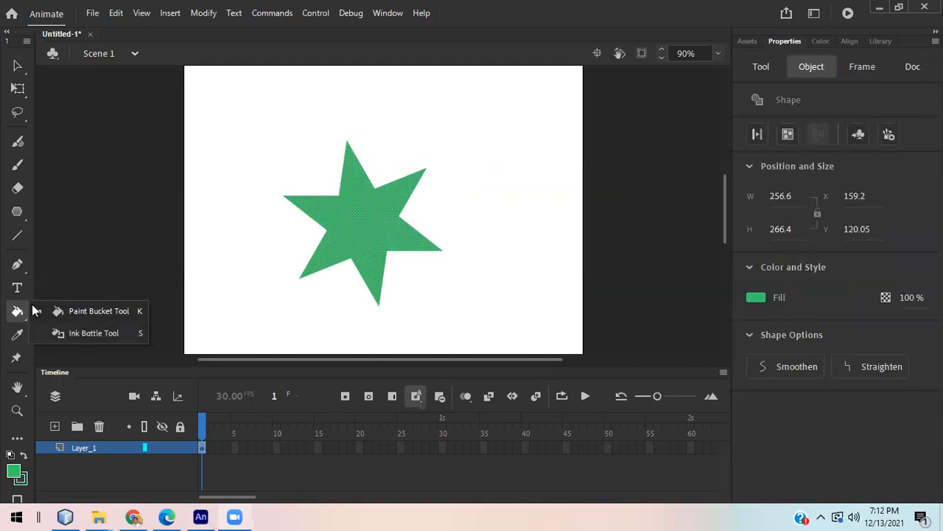
left_click(93, 333)
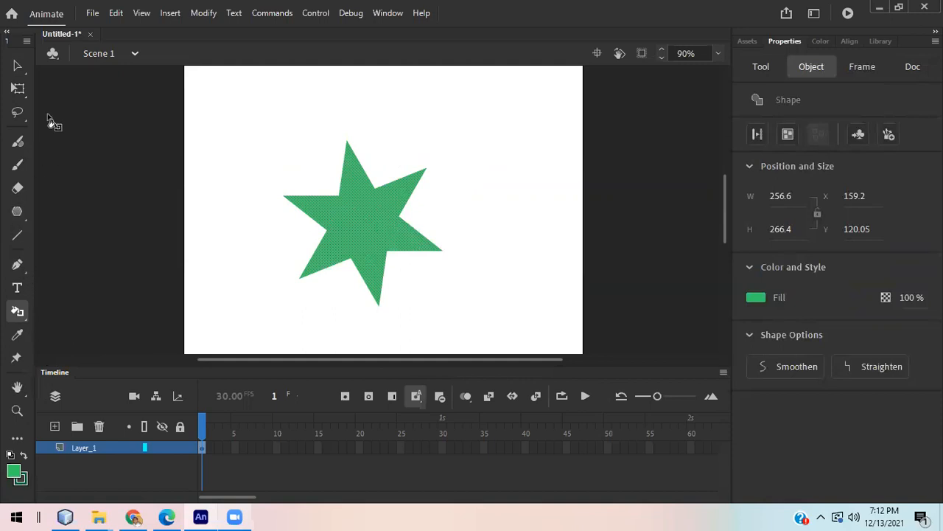
left_click(390, 18)
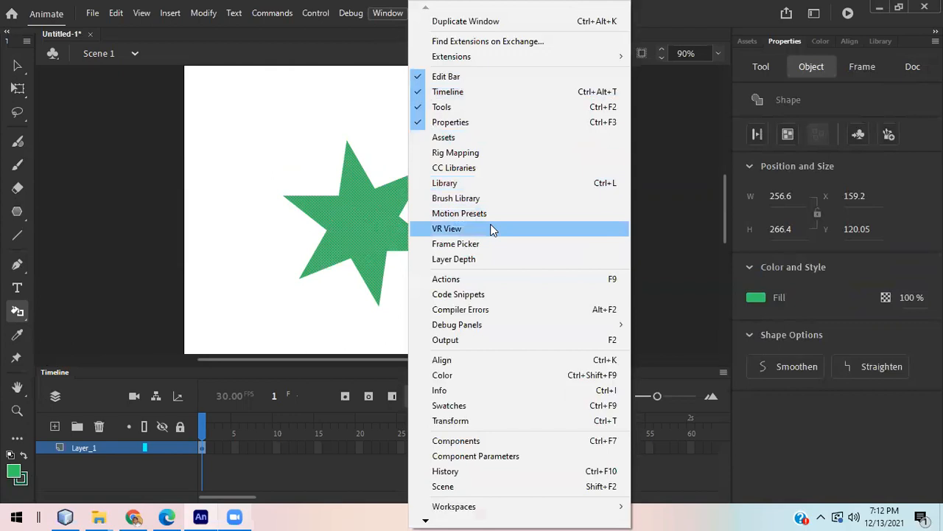
left_click(442, 374)
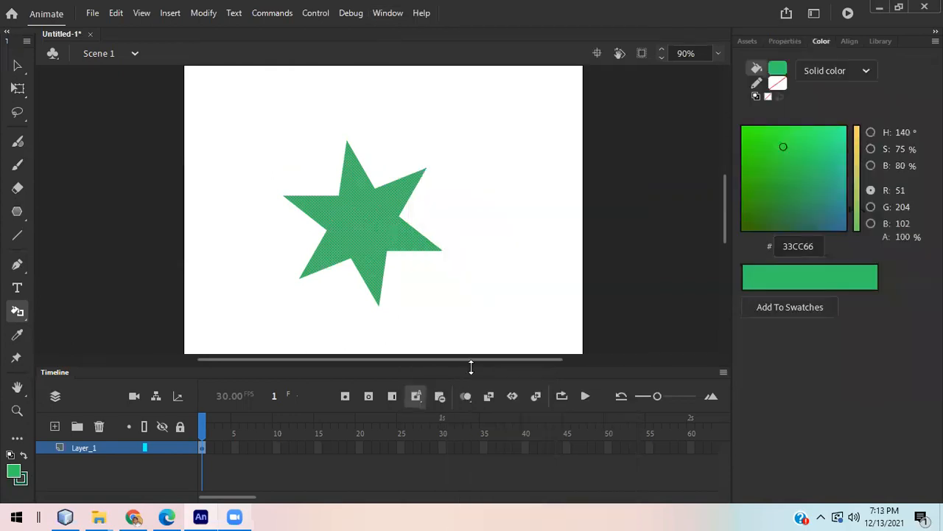
left_click(841, 78)
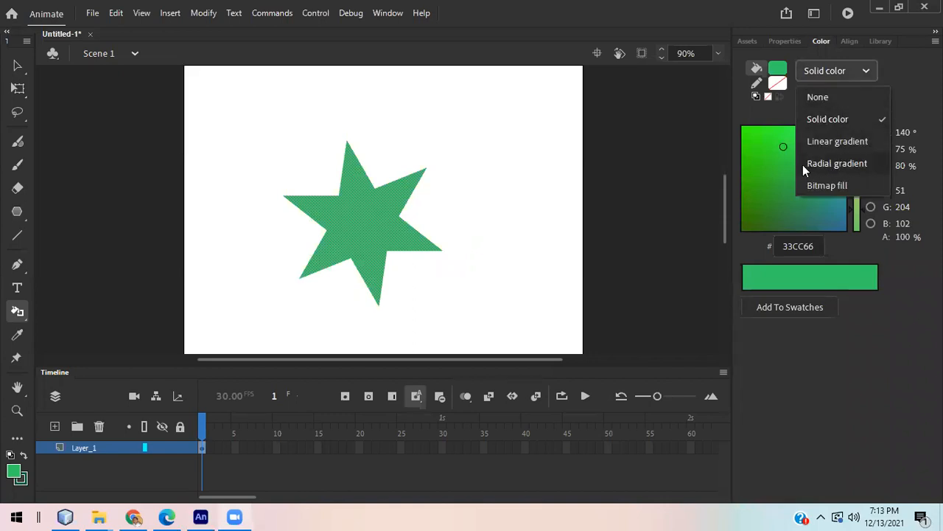
left_click(837, 164)
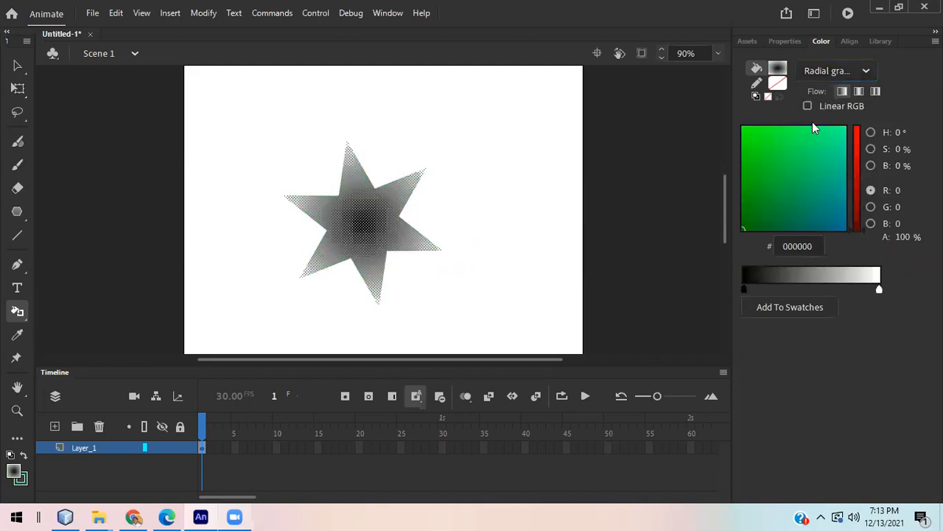
Rearrange the gradient stops to run from white in the star's centre to black at its tips, with a second white stop.
mouse_move(878, 291)
left_mouse_down()
mouse_move(752, 288)
mouse_move(860, 289)
left_mouse_up()
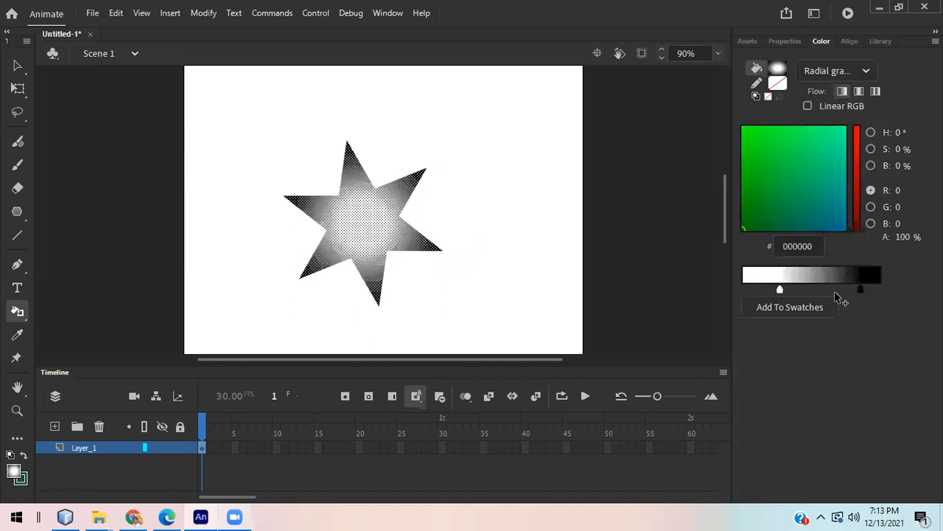
left_click(779, 293)
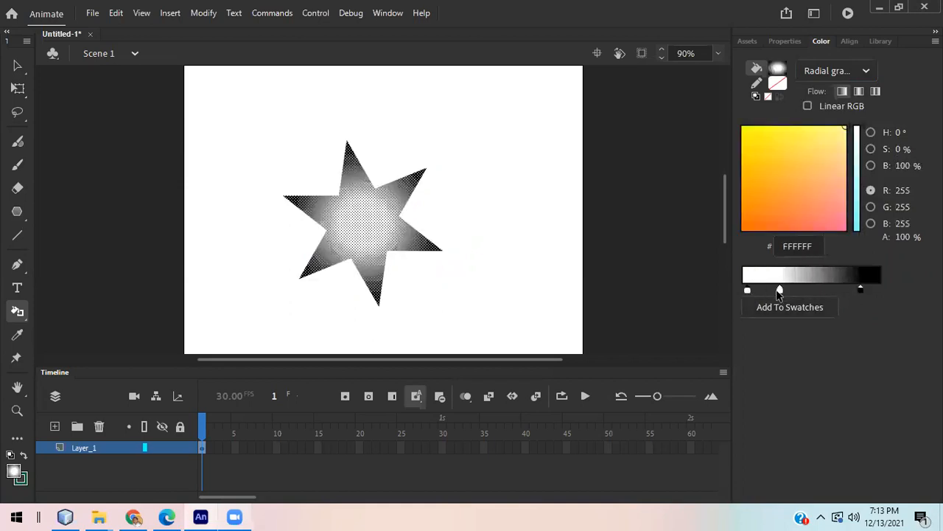
mouse_move(779, 291)
left_mouse_down()
mouse_move(753, 293)
mouse_move(798, 292)
left_mouse_up()
Reselect the whole star and fine-tune its inner white stop and black outer stop, moving the black stop further outward.
left_click(17, 65)
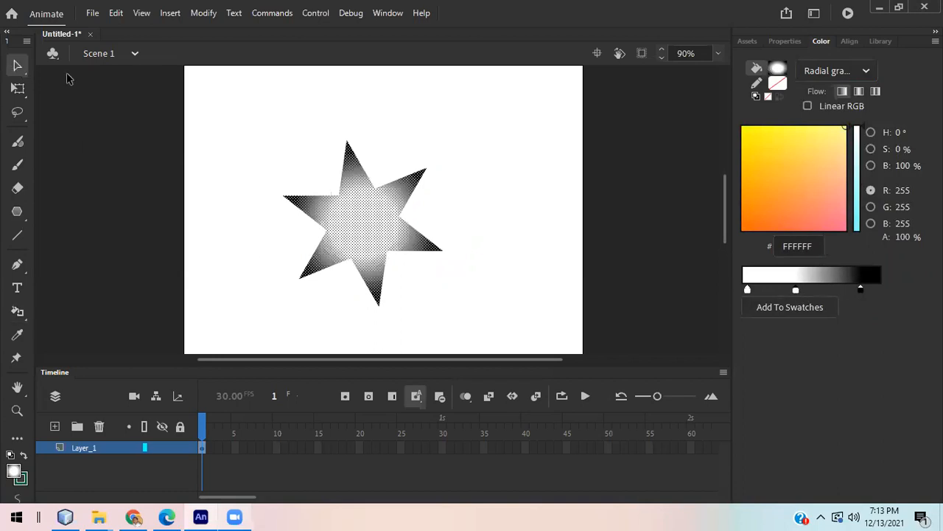
left_click(259, 144)
left_click_drag(221, 119, 514, 330)
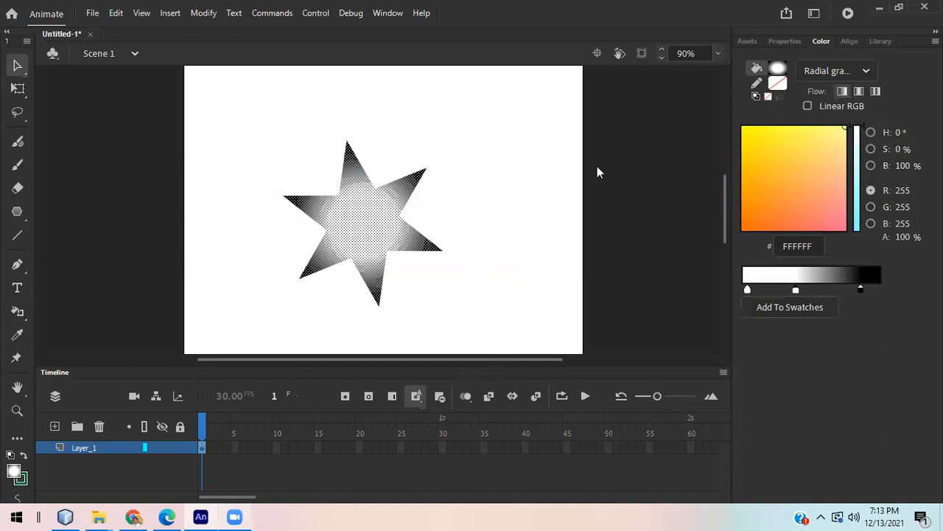
left_click_drag(796, 289, 774, 293)
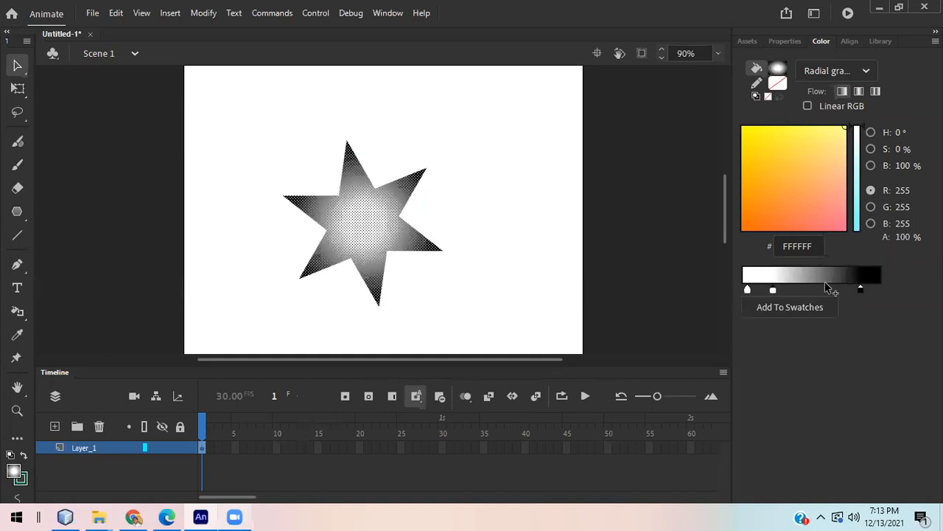
left_click_drag(860, 290, 871, 289)
left_click_drag(772, 290, 794, 290)
Set the stage color to black (#000000) in the document settings.
right_click(507, 136)
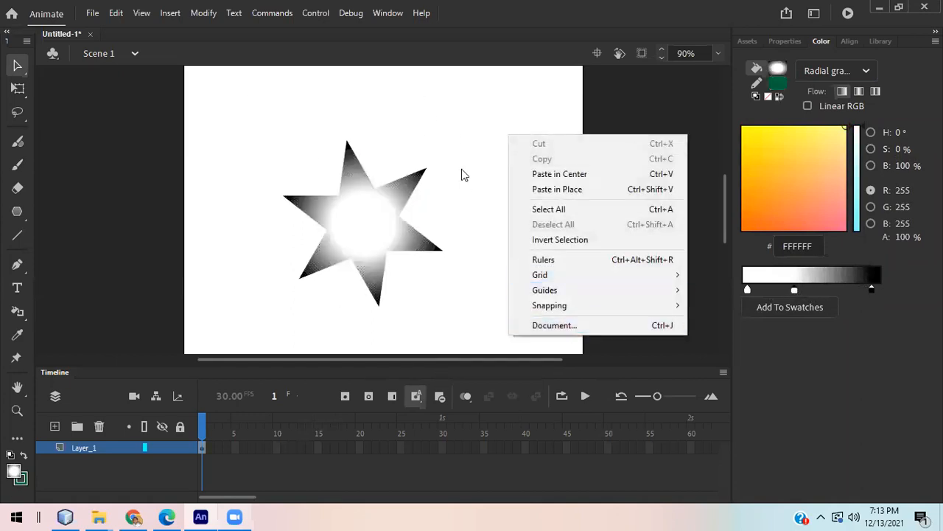
right_click(461, 95)
left_click(582, 289)
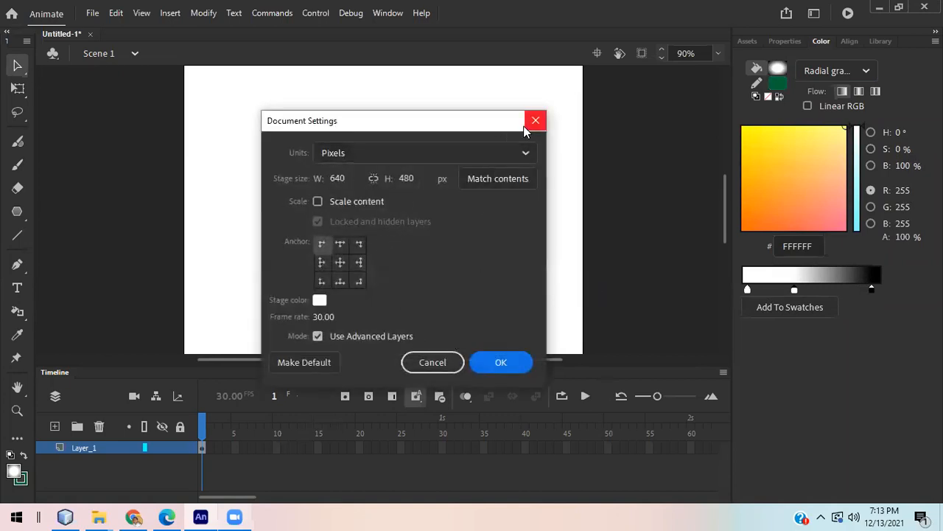
left_click(321, 302)
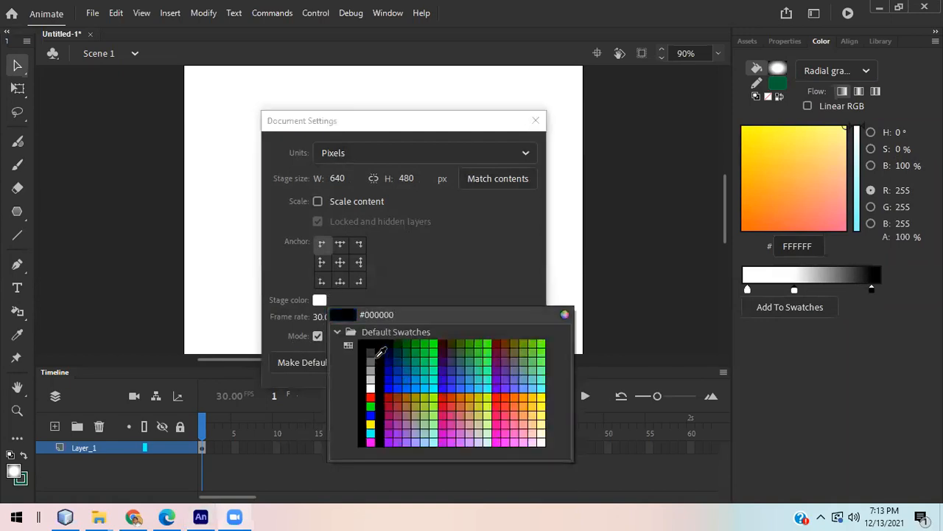
left_click(374, 346)
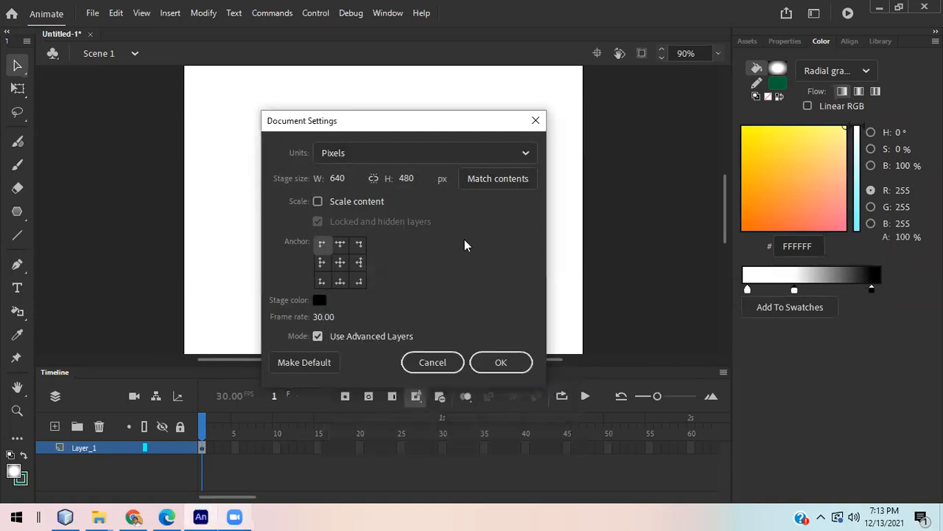
left_click(490, 362)
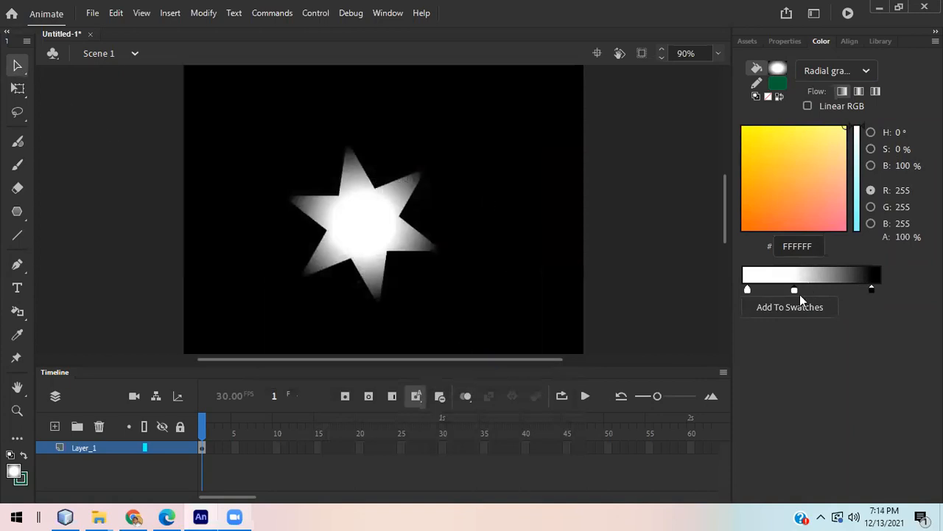
Insert a keyframe at frame 5, shift the inner white stop outward and remove the black stop so the star's gradient is entirely white.
left_click(235, 447)
right_click(235, 447)
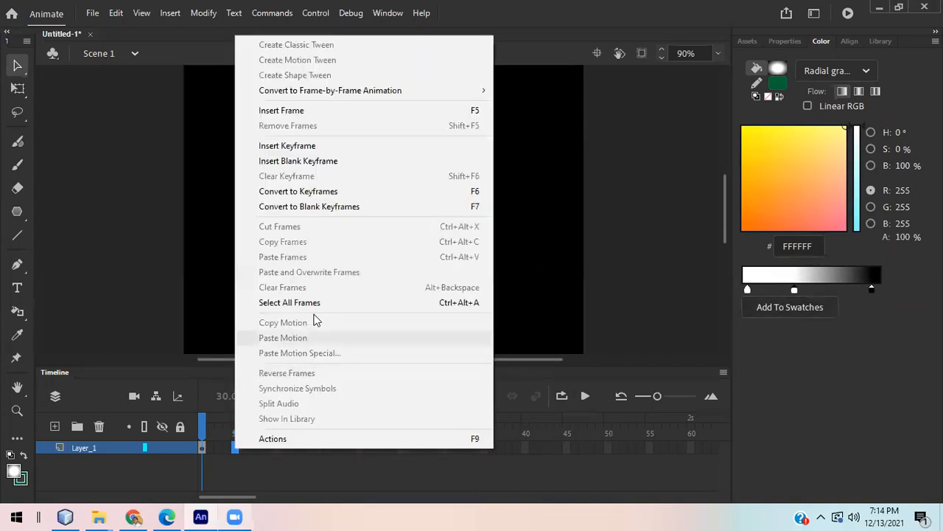
left_click(286, 146)
mouse_move(795, 290)
left_mouse_down()
mouse_move(859, 291)
mouse_move(759, 290)
mouse_move(806, 289)
left_mouse_up()
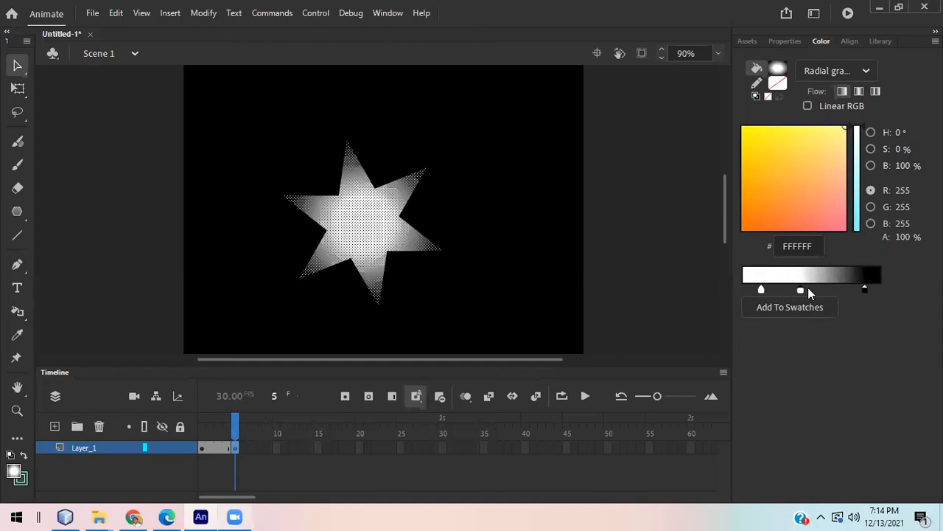
left_click(867, 290)
left_click_drag(868, 290, 848, 317)
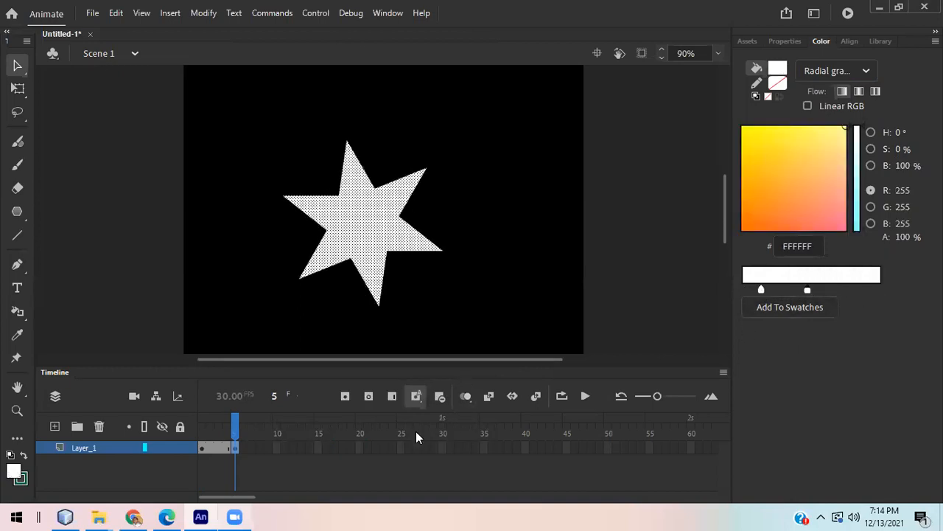
Insert a keyframe at frame 10 and recolor the star's outer gradient stop to dark grey #333333.
left_click(416, 431)
right_click(276, 448)
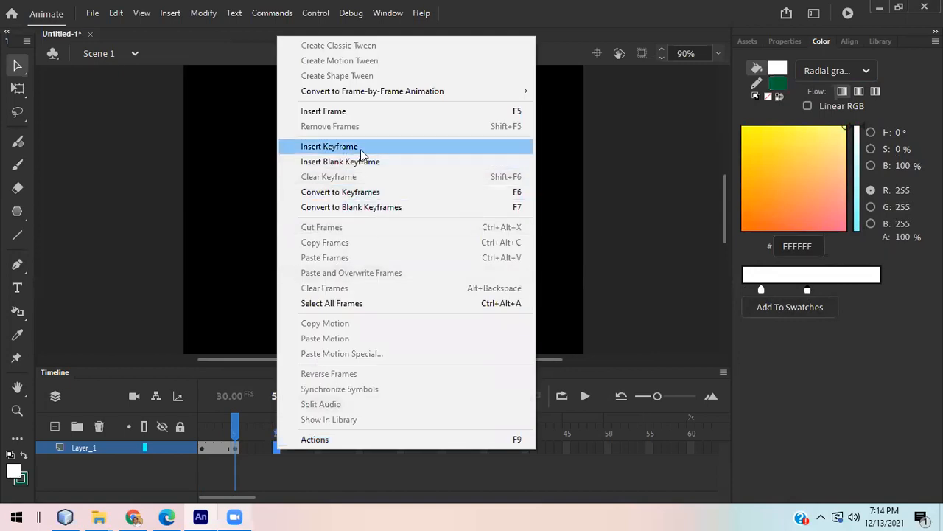
left_click(362, 151)
left_click_drag(812, 290, 832, 290)
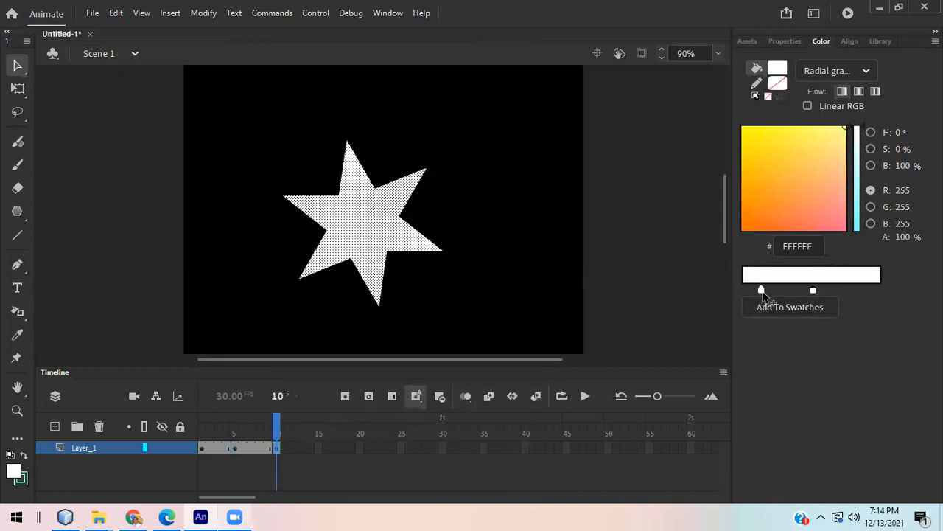
double_click(814, 290)
left_click(605, 333)
Move the frame 10 gradient's dark grey stop toward the outer end and its white centre stop slightly outward.
left_click_drag(811, 288, 846, 293)
left_click_drag(850, 289, 856, 289)
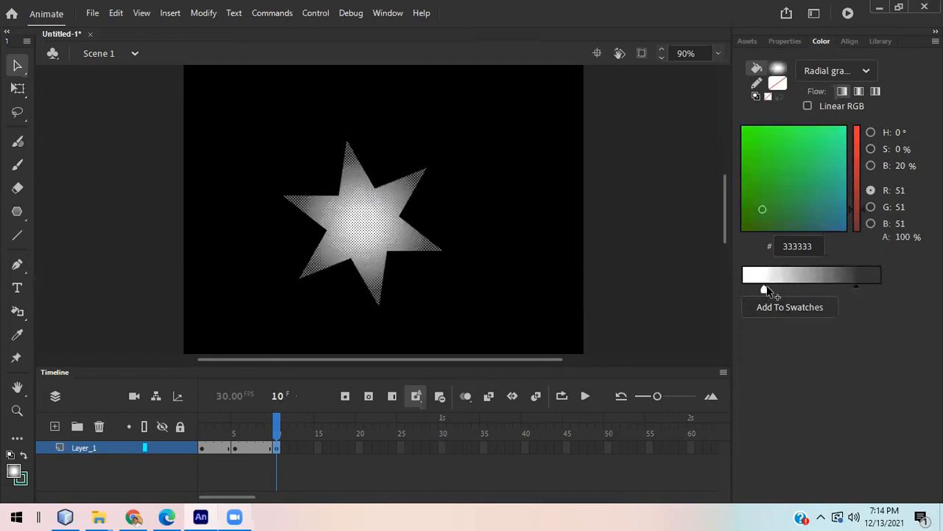
left_click(764, 289)
mouse_move(767, 290)
left_mouse_down()
mouse_move(808, 294)
mouse_move(781, 292)
left_mouse_up()
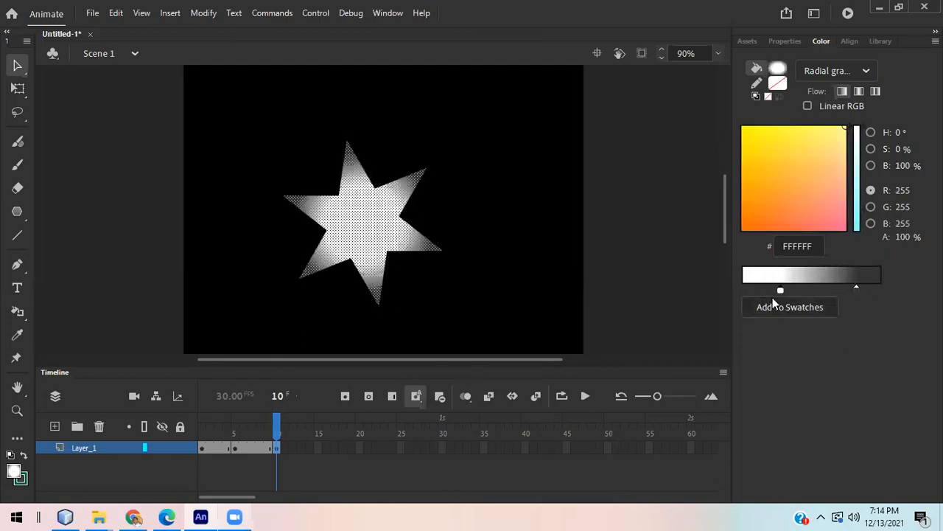
Insert a keyframe at frame 15, moving the dark grey gradient stop to the outer end and the white stop further outward.
left_click(318, 447)
right_click(317, 447)
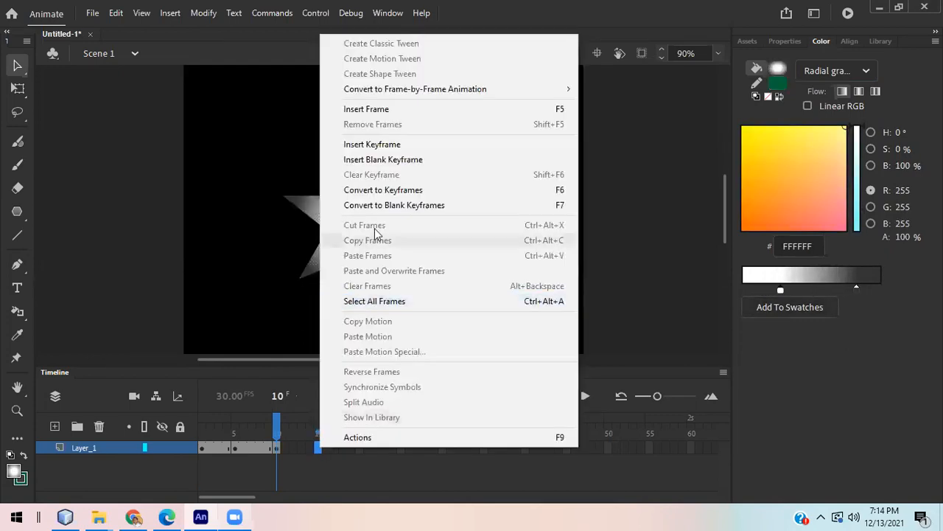
left_click(399, 151)
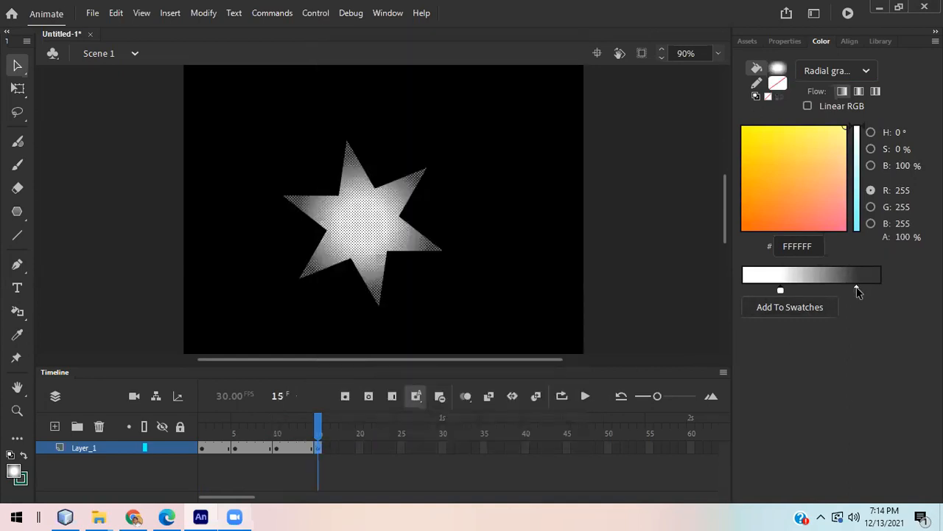
left_click_drag(858, 290, 880, 288)
left_click_drag(781, 289, 803, 290)
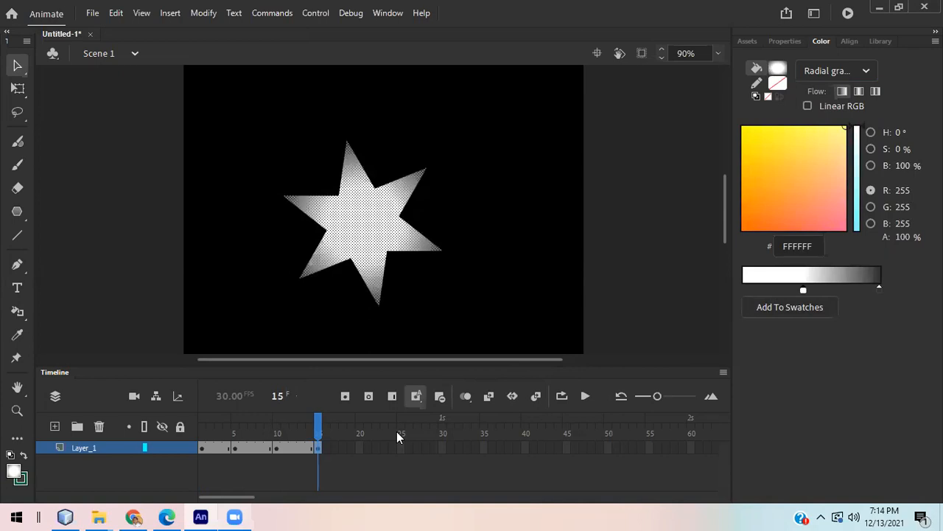
Insert a keyframe at frame 20 and reverse the gradient stops to run from dark grey in the star's centre to white at its tips.
left_click(360, 447)
right_click(359, 447)
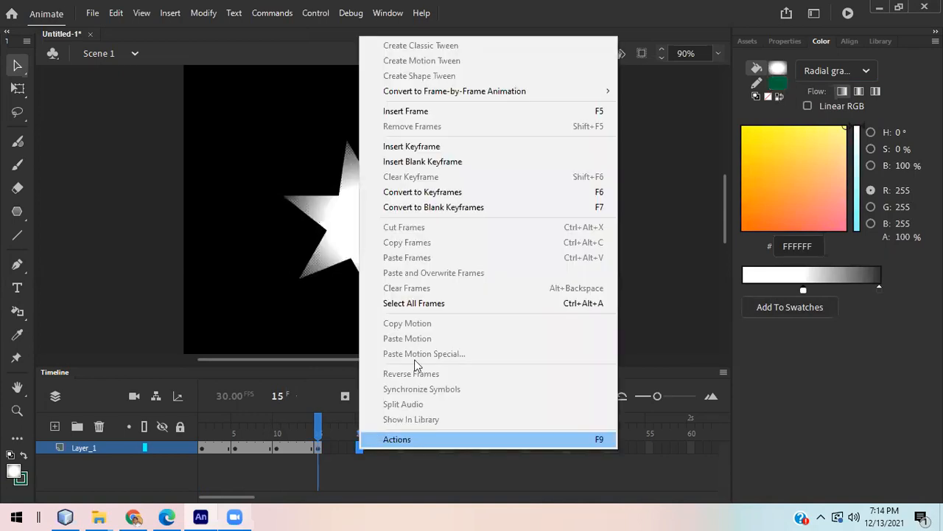
left_click(471, 150)
left_click_drag(879, 290, 860, 288)
left_click_drag(791, 287, 758, 289)
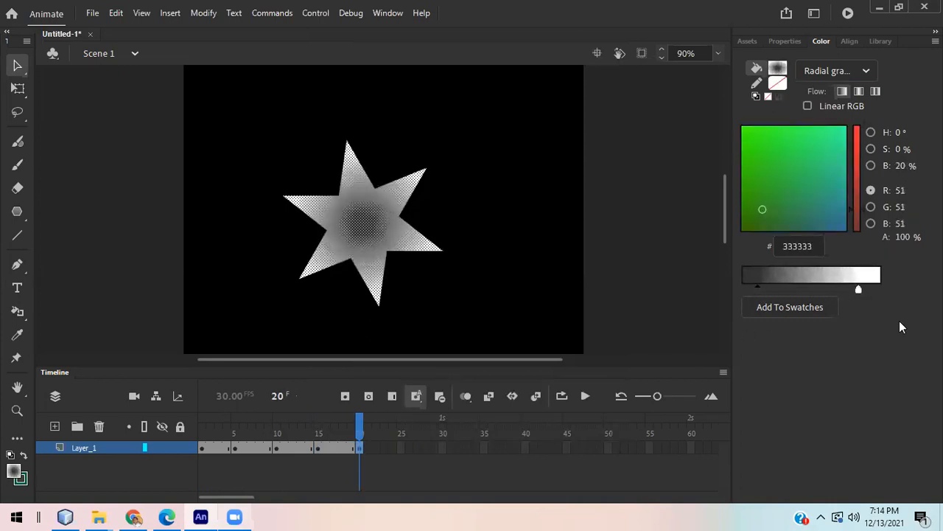
Create classic tweens between all the keyframes of Layer_1, from frame 1 to frame 20.
left_click_drag(359, 424, 385, 438)
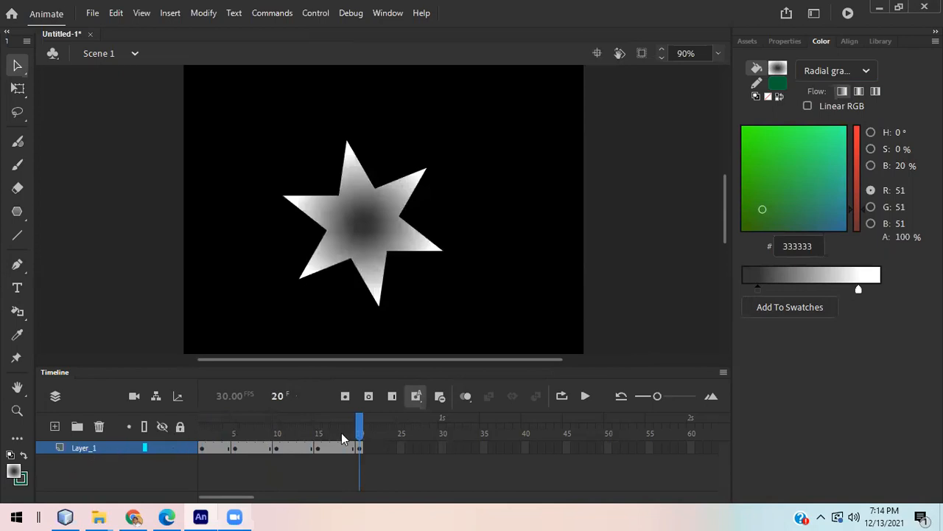
left_click(103, 447)
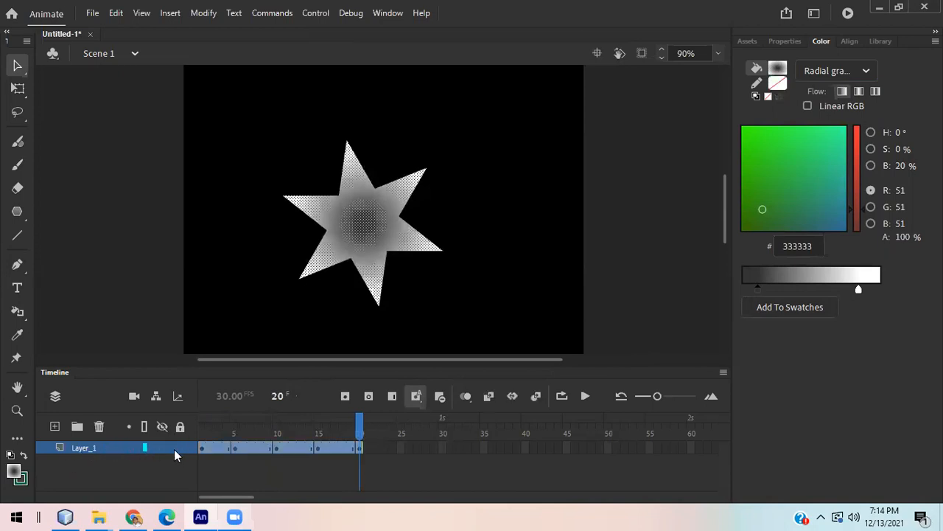
right_click(222, 447)
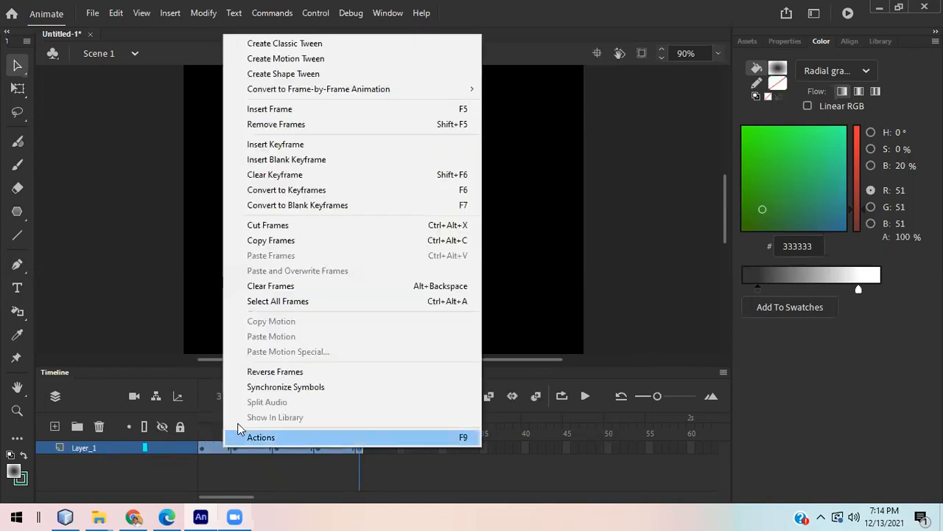
left_click(339, 44)
key("Return")
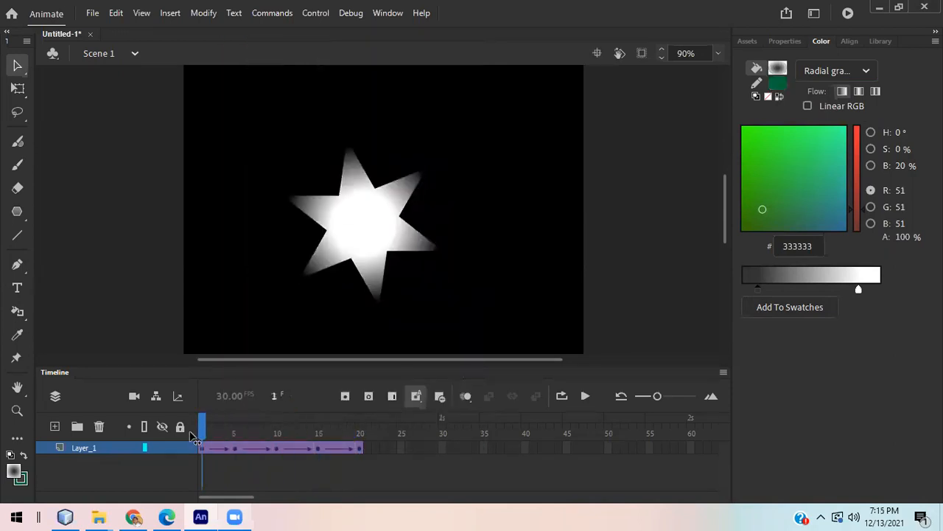
Scrub through the star animation, test it as a movie and close the preview.
left_click_drag(415, 435, 176, 442)
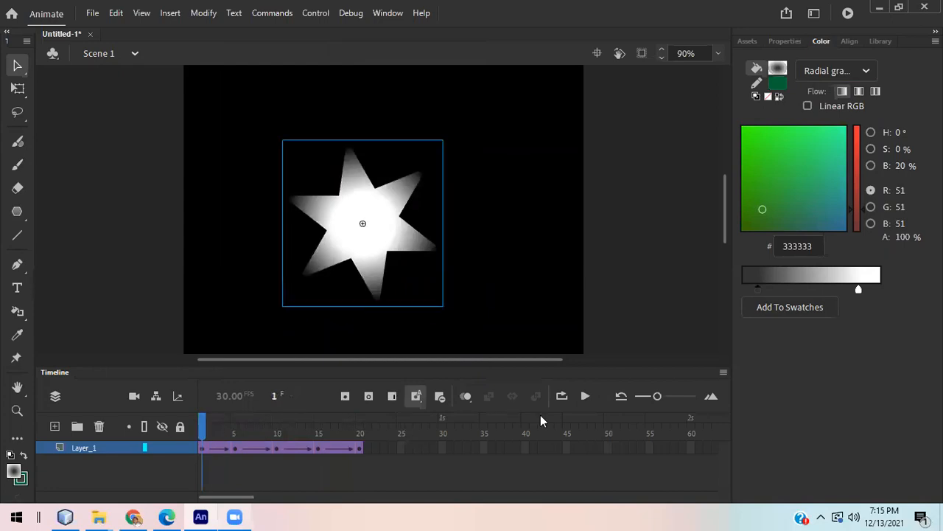
left_click(315, 13)
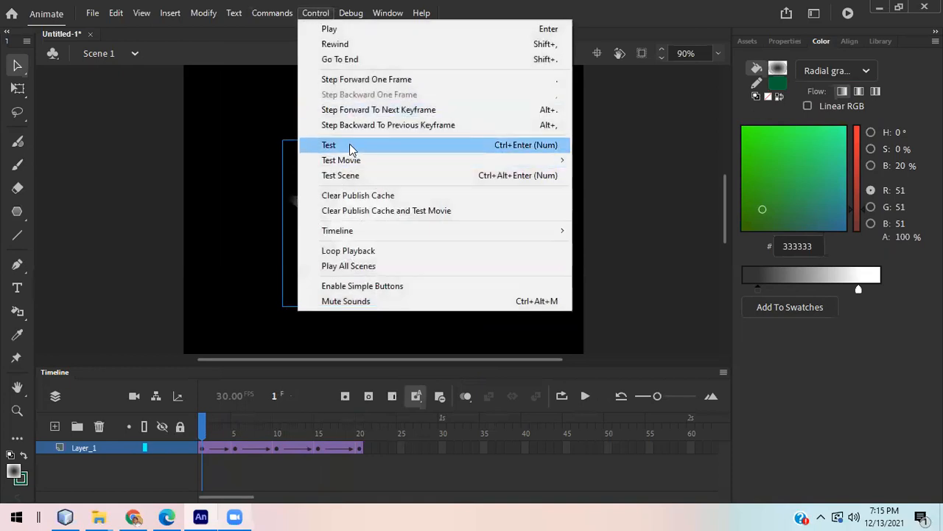
left_click(349, 148)
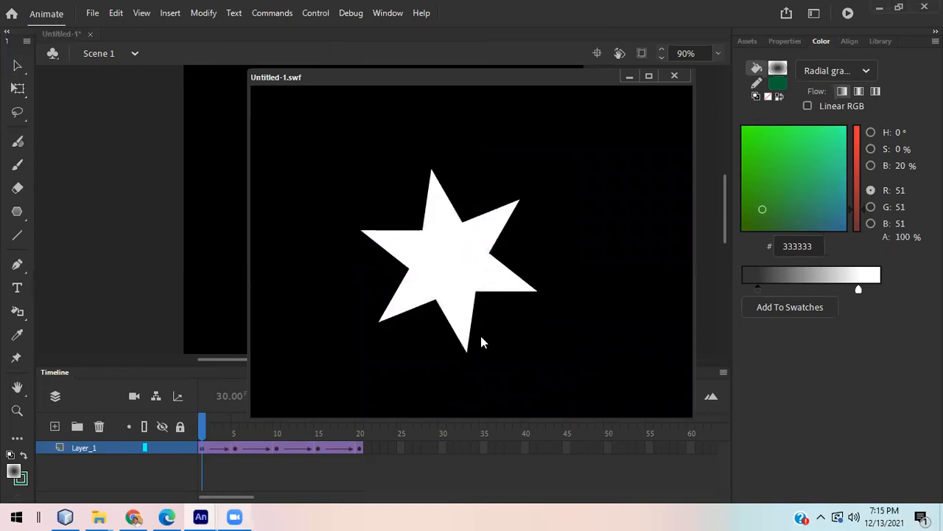
left_click(674, 76)
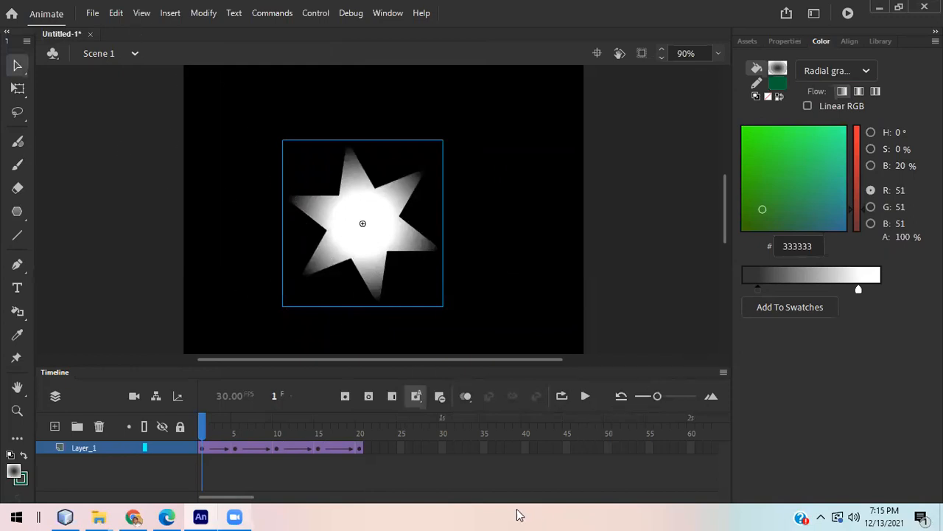
Create a new Standard character animation document, 640 x 480 at 30 fps, for ActionScript 3.0.
left_click(92, 14)
left_click(95, 30)
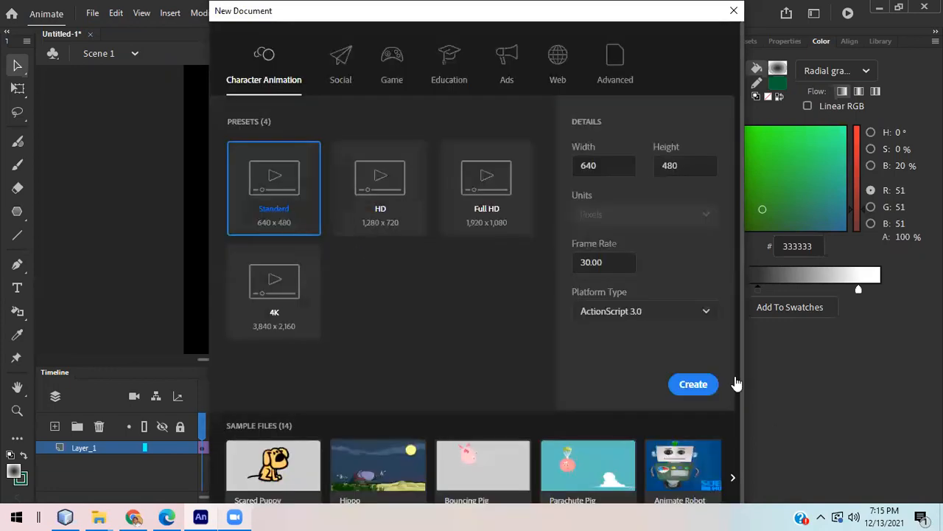
left_click(692, 384)
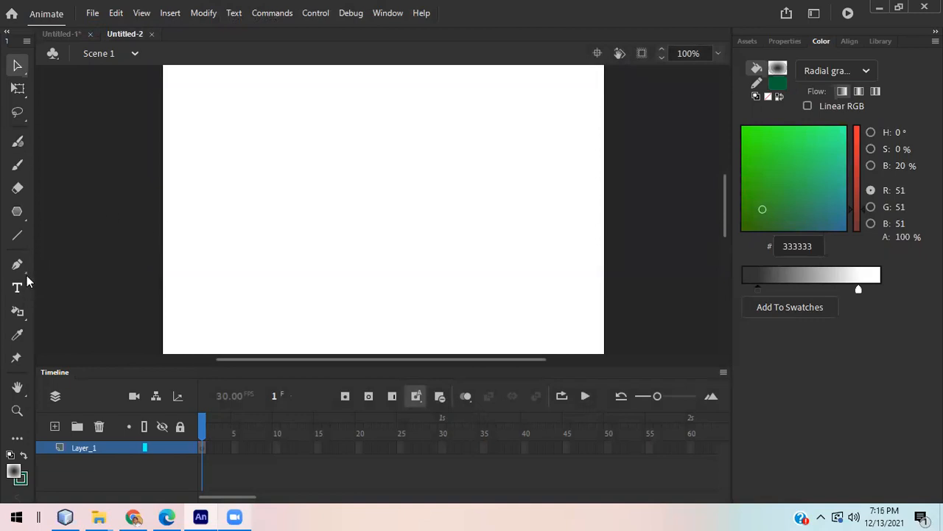
Draw a six-pointed star on the stage, up and left of centre, and delete its gradient fill to leave only the green outline.
left_click(17, 211)
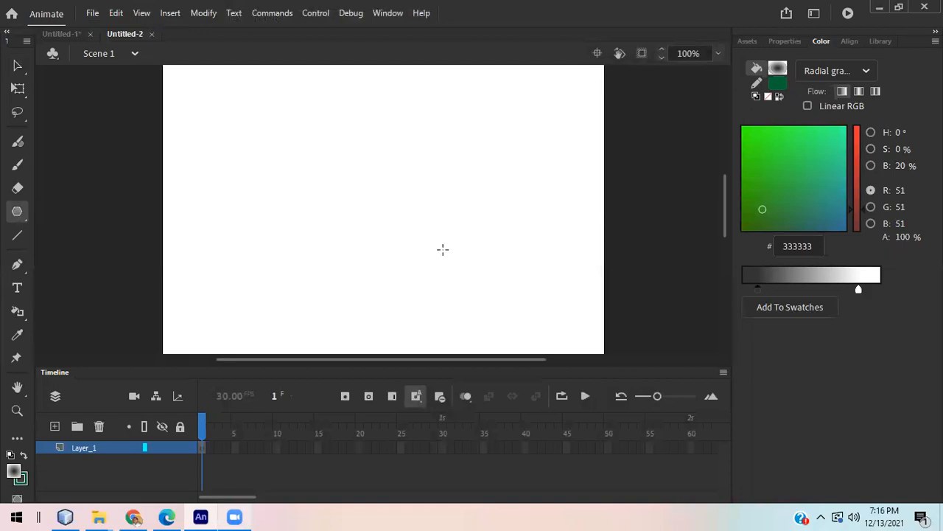
mouse_move(331, 182)
left_mouse_down()
mouse_move(415, 244)
mouse_move(420, 234)
mouse_move(399, 196)
left_mouse_up()
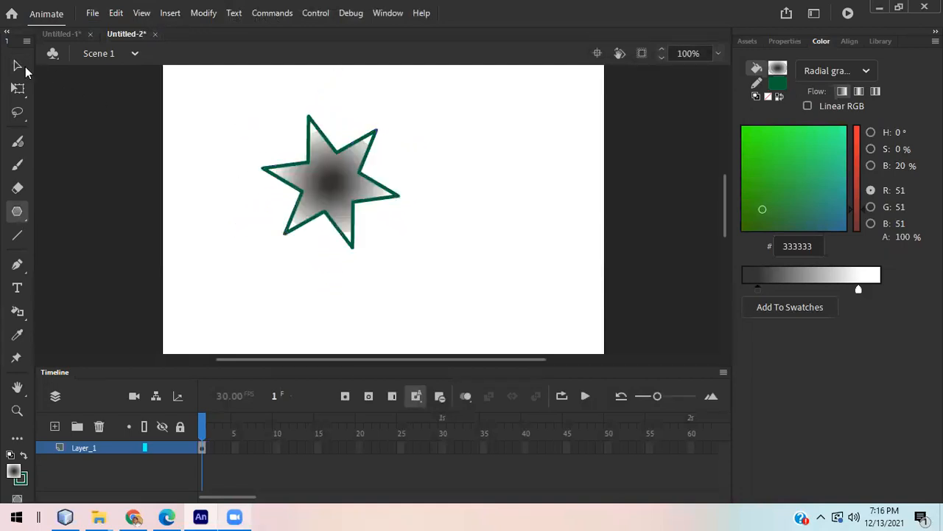
left_click(18, 66)
double_click(346, 152)
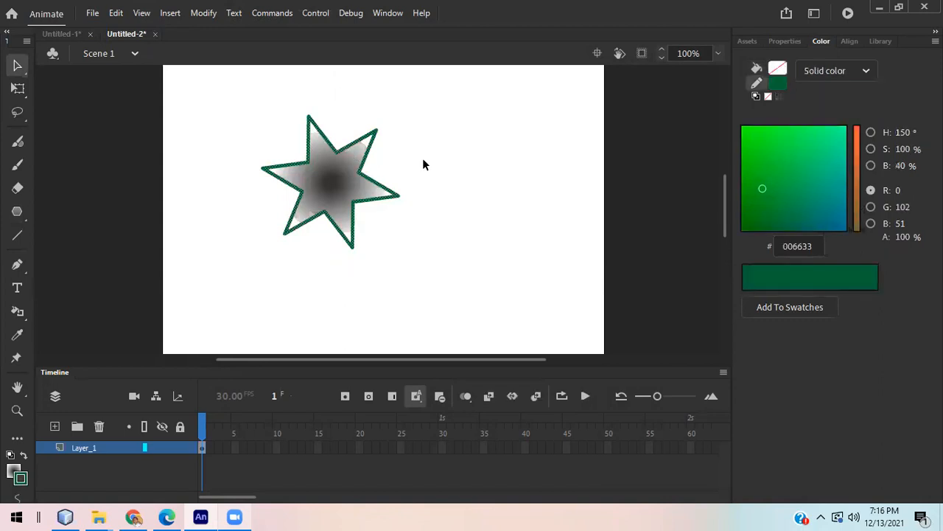
left_click(328, 184, "shift")
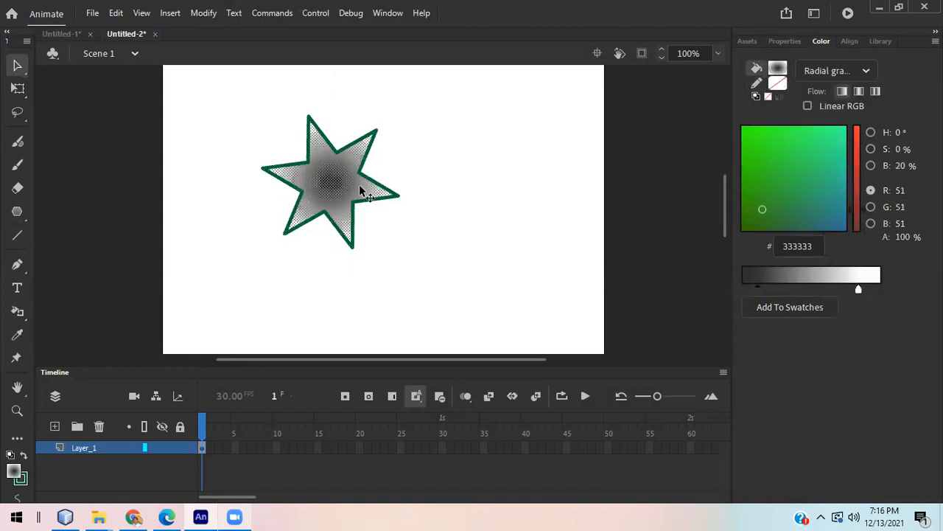
key("Delete")
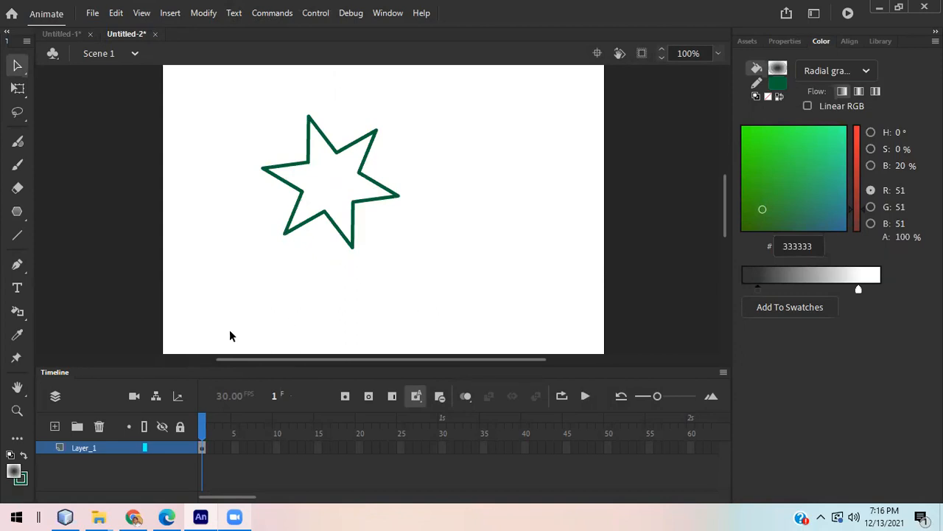
Select the whole green star outline and convert it to a Movie Clip symbol named Symbol 1.
left_click(326, 216)
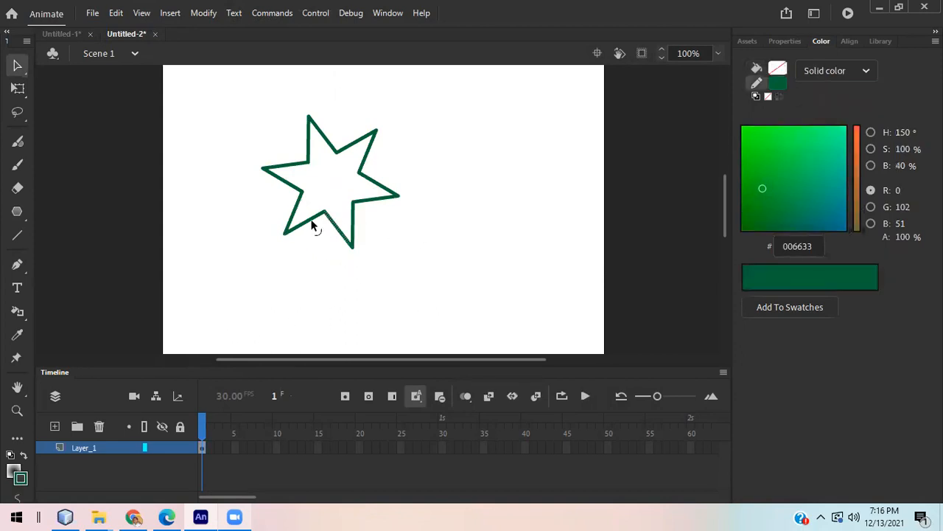
left_click_drag(233, 90, 465, 316)
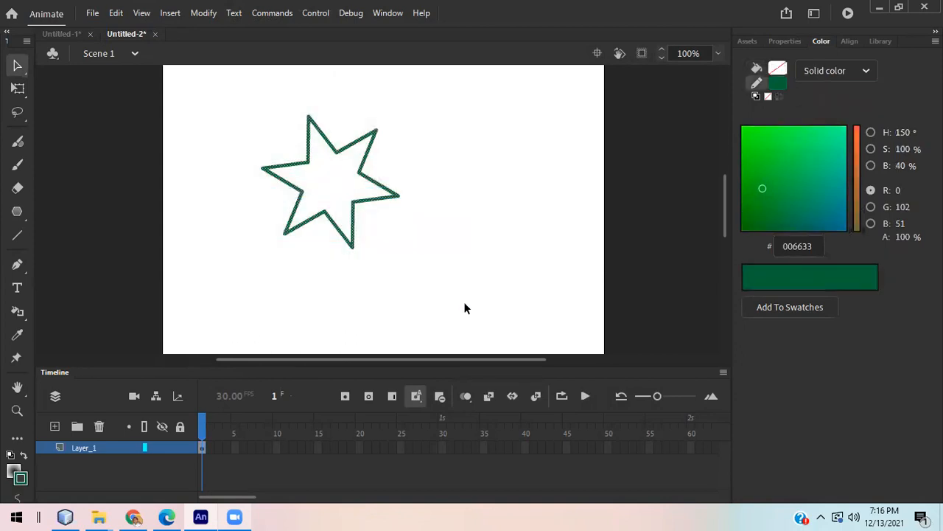
right_click(380, 194)
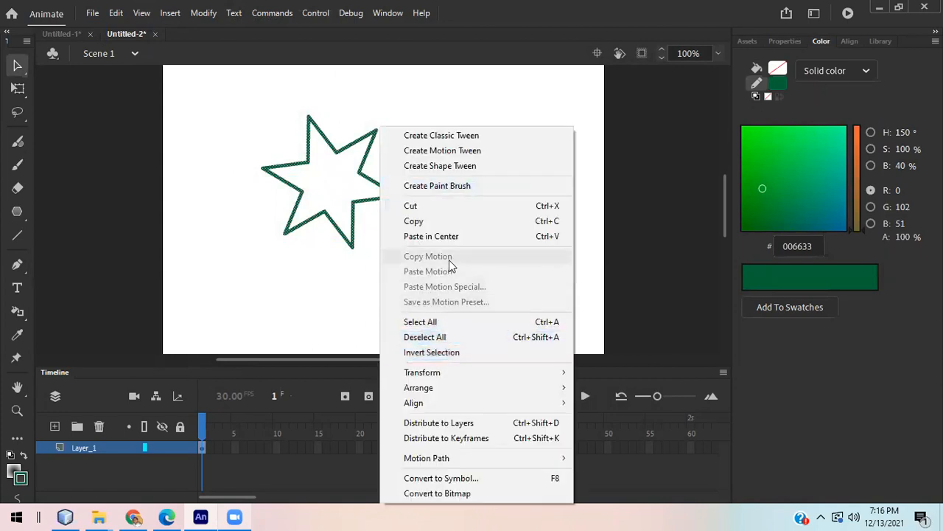
mouse_move(445, 373)
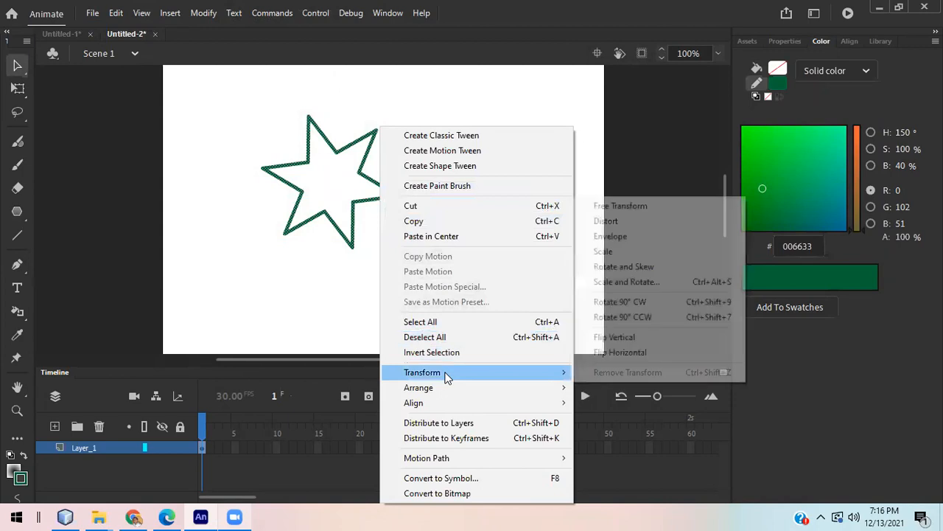
left_click(417, 480)
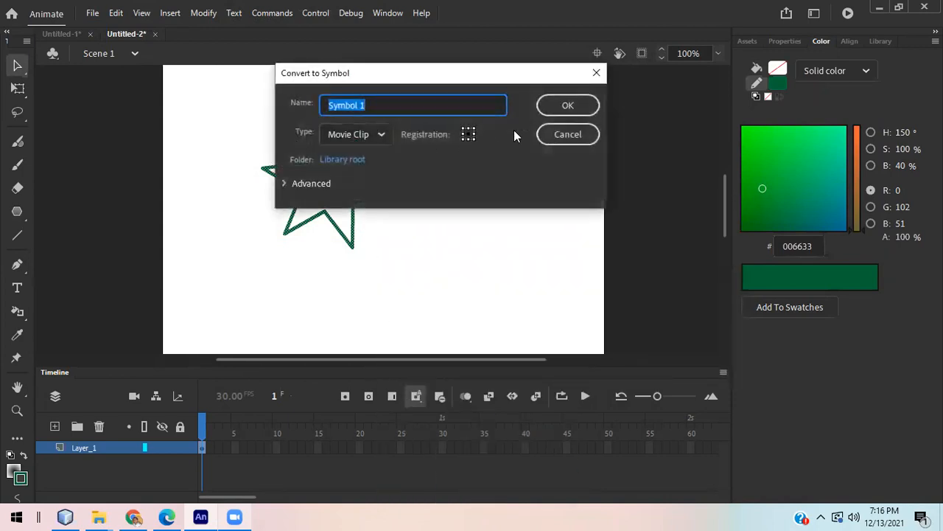
left_click(563, 105)
left_click(492, 246)
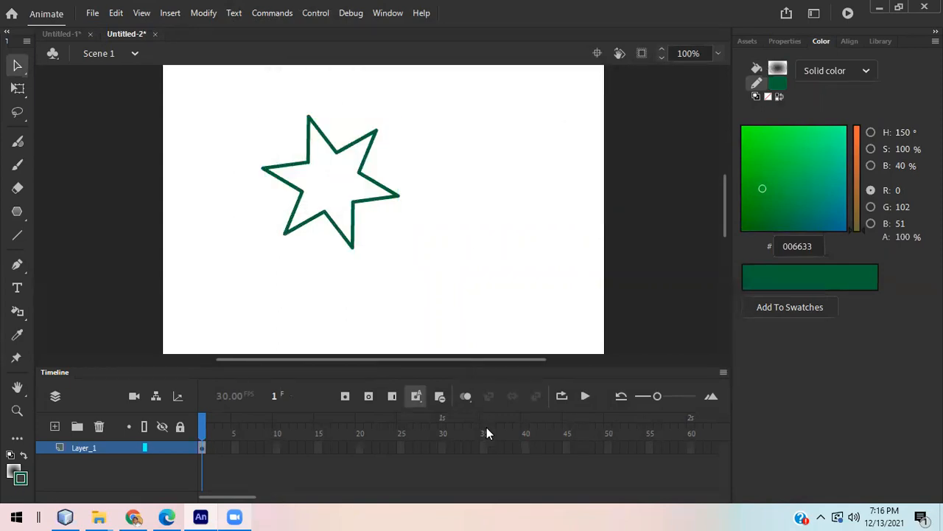
Insert a keyframe at frame 40 of Layer_1 and play back part of the timeline.
left_click(525, 446)
right_click(525, 446)
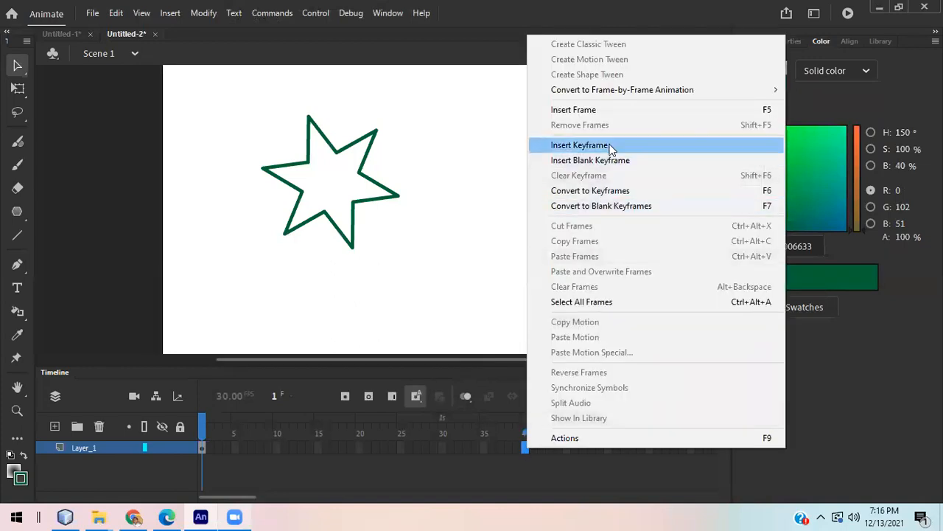
left_click(579, 145)
mouse_move(525, 428)
left_mouse_down()
mouse_move(170, 444)
mouse_move(508, 430)
left_mouse_up()
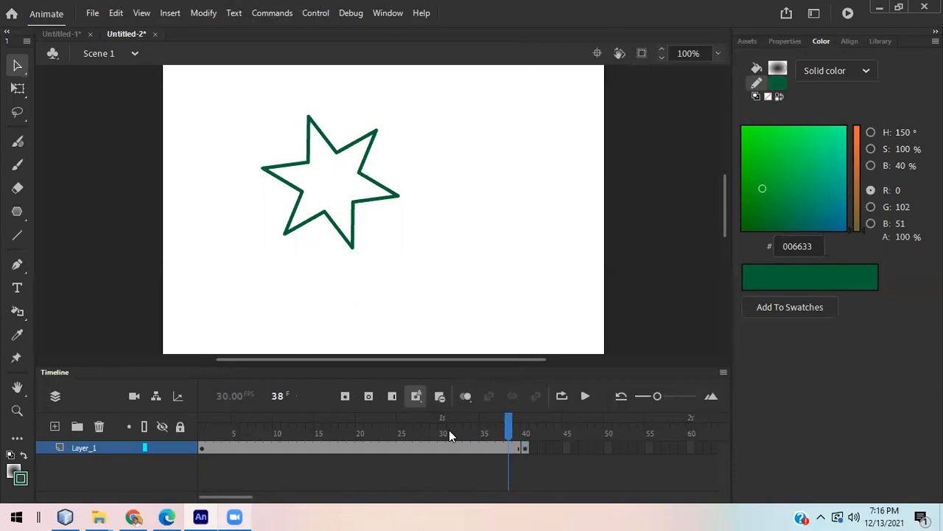
key("Return")
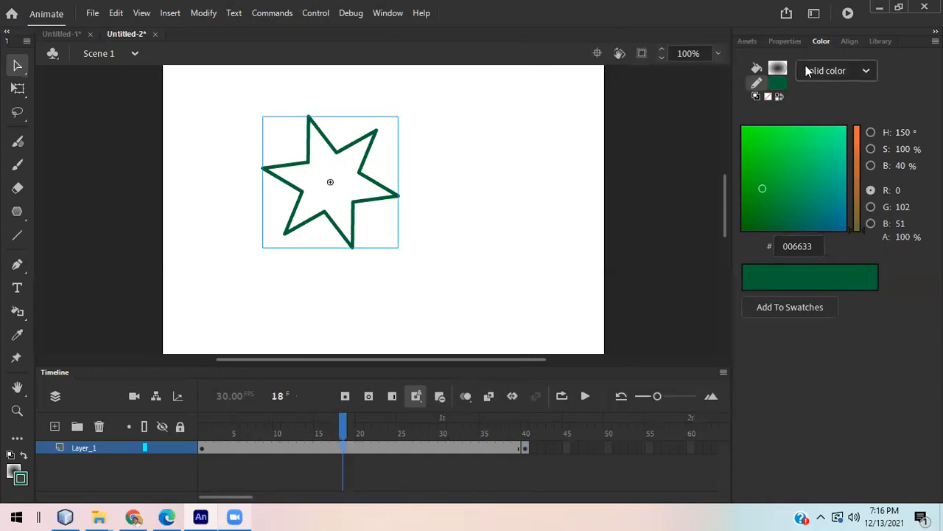
Examine the frame settings and the object properties of the star instance on Layer_1.
left_click(794, 42)
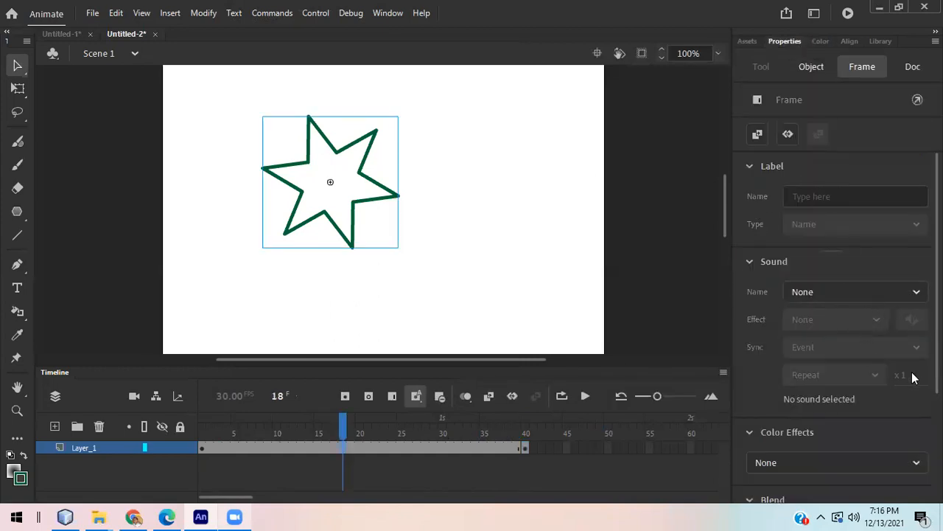
scroll(877, 302, "down", 3)
scroll(837, 328, "down", 1)
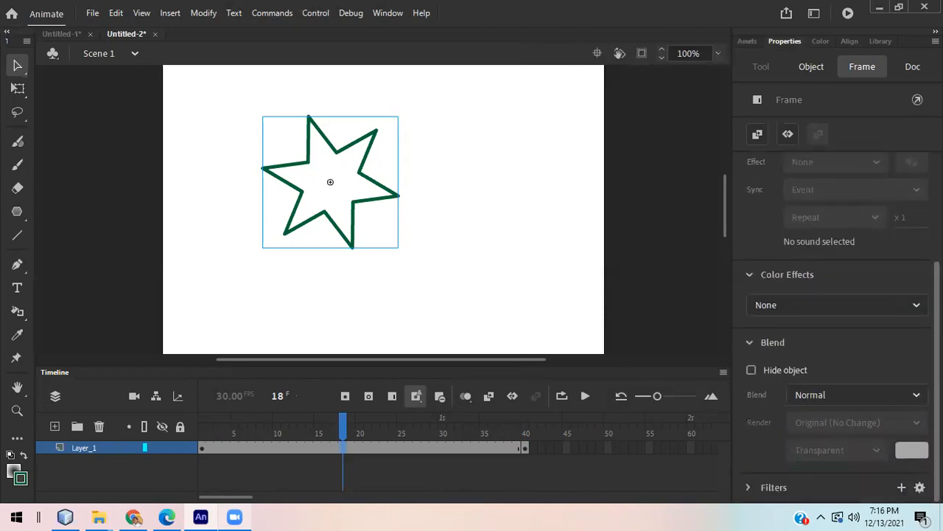
scroll(840, 327, "up", 3)
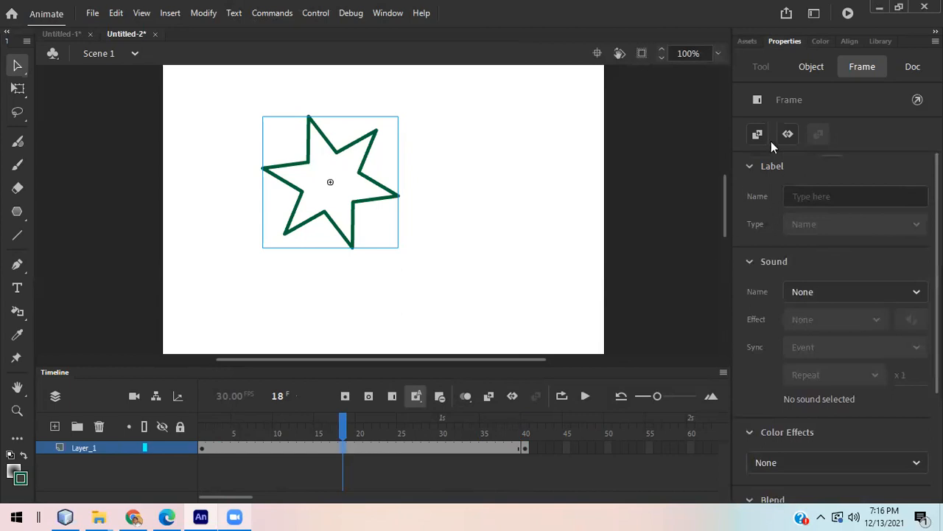
left_click(810, 68)
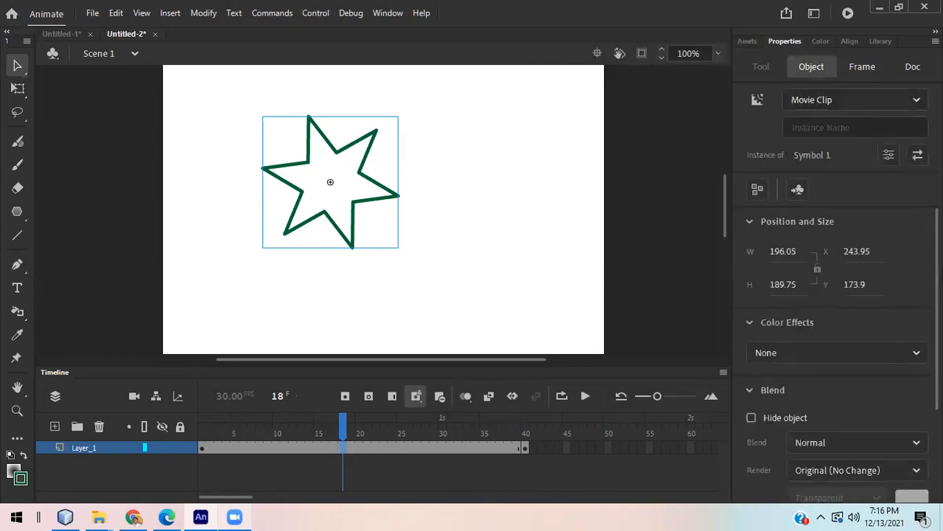
scroll(836, 353, "down", 3)
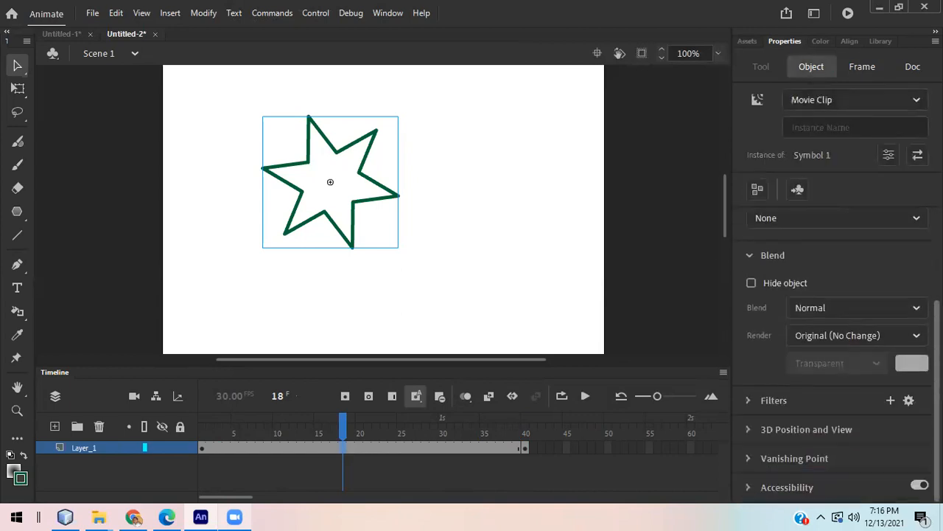
left_click(140, 447)
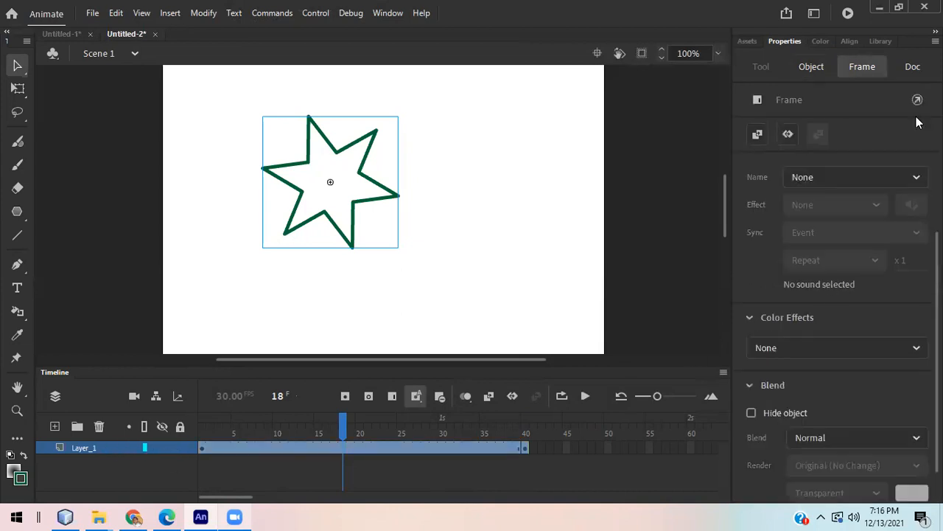
Detach the Assets panel from the docked panel group and close it.
left_click(849, 42)
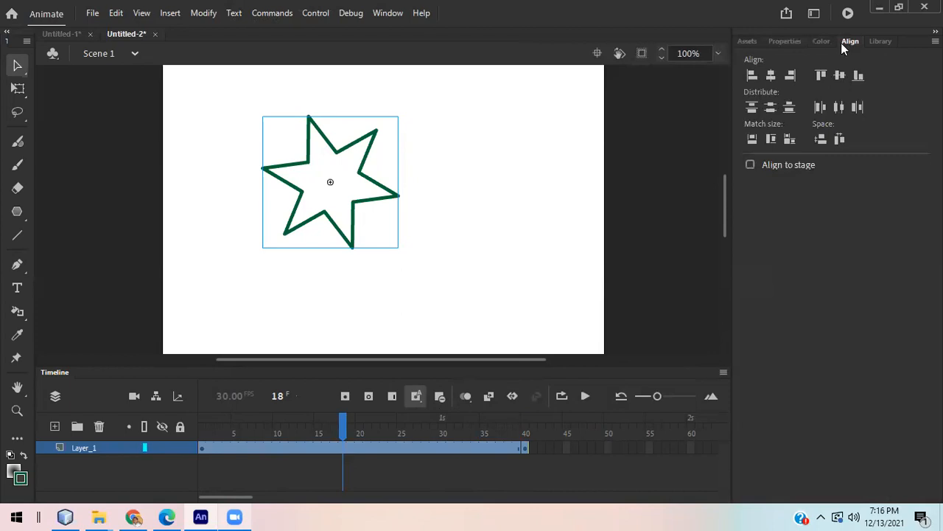
left_click(817, 41)
left_click(747, 40)
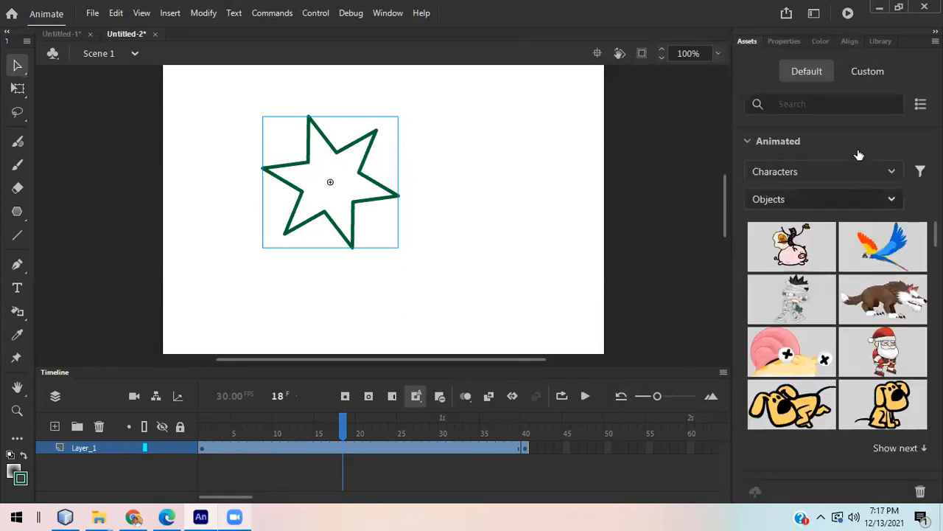
left_click_drag(748, 40, 718, 116)
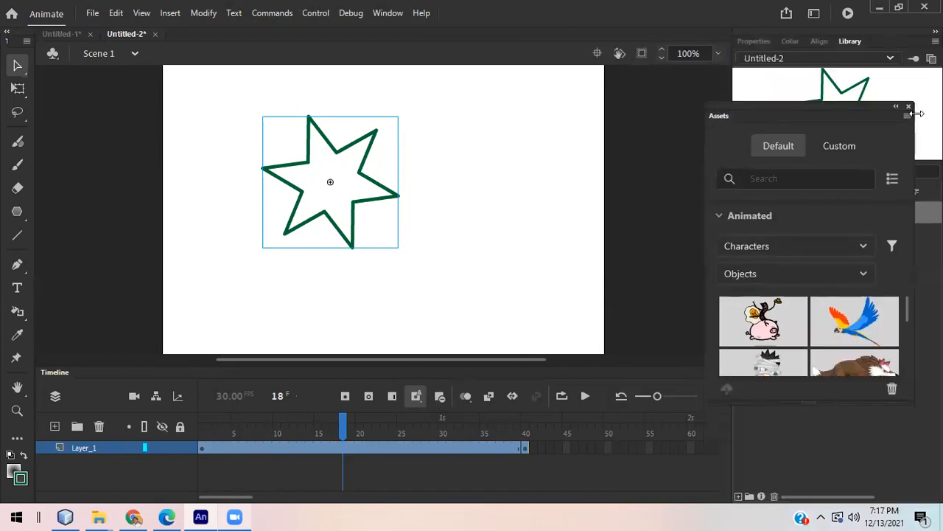
left_click(909, 107)
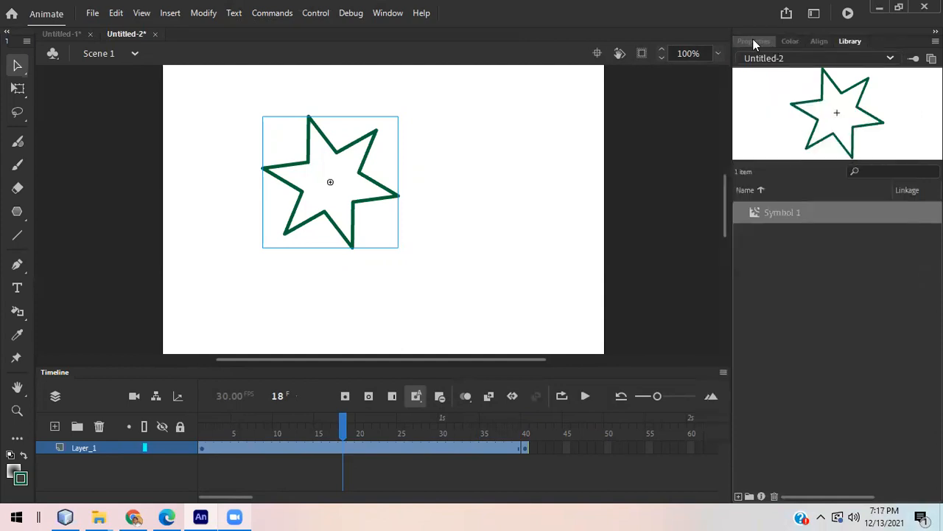
Examine the sound, color effect, blend and filter settings of the selected frames, and the star instance's object properties.
left_click(753, 42)
left_click(823, 177)
left_click(823, 176)
left_click(832, 177)
left_click(831, 177)
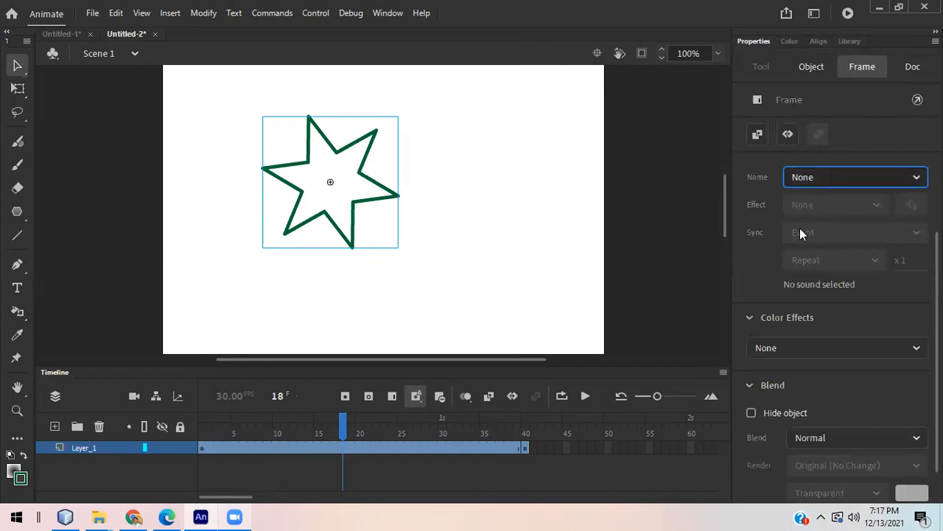
left_click(815, 353)
left_click(816, 352)
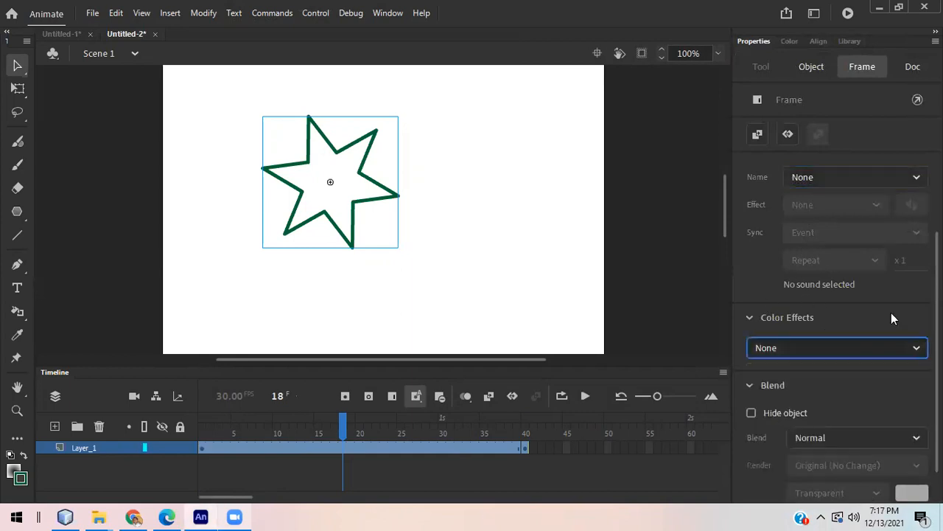
scroll(891, 320, "down", 1)
left_click(781, 486)
scroll(781, 485, "down", 1)
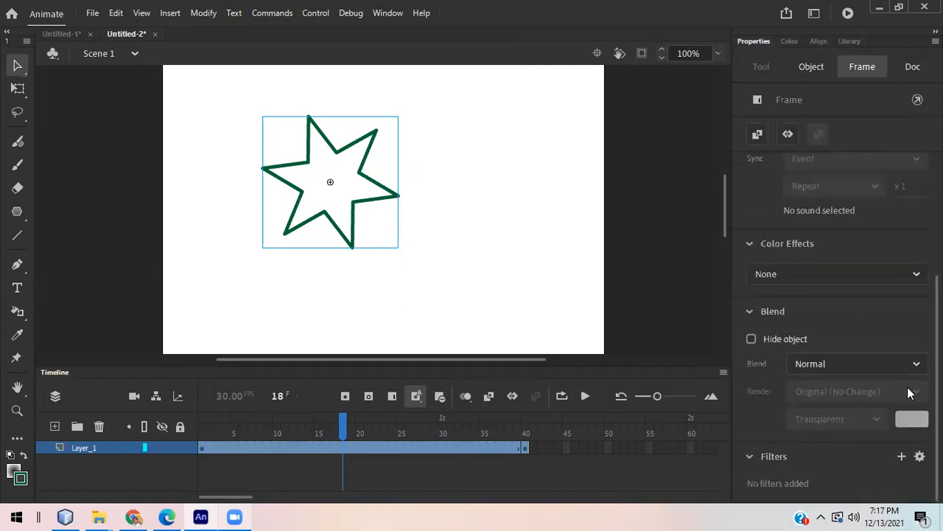
scroll(798, 246, "up", 5)
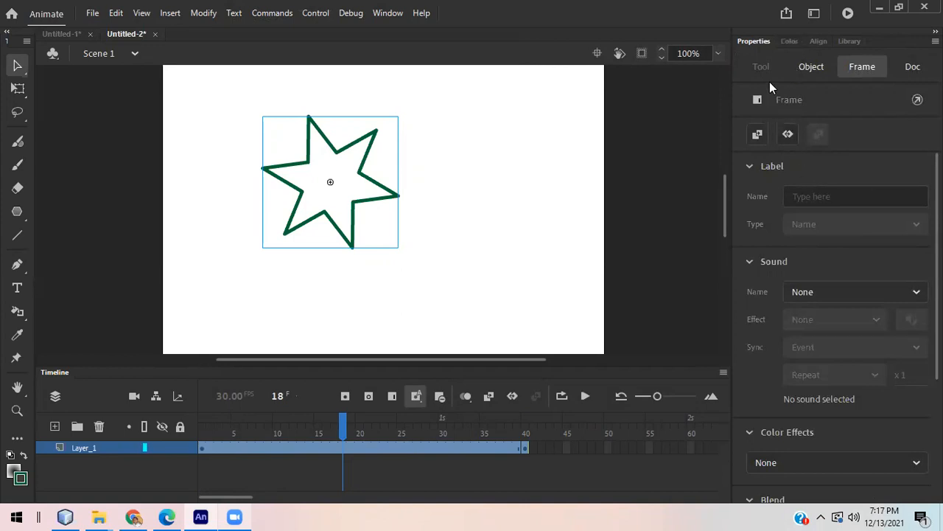
left_click(812, 68)
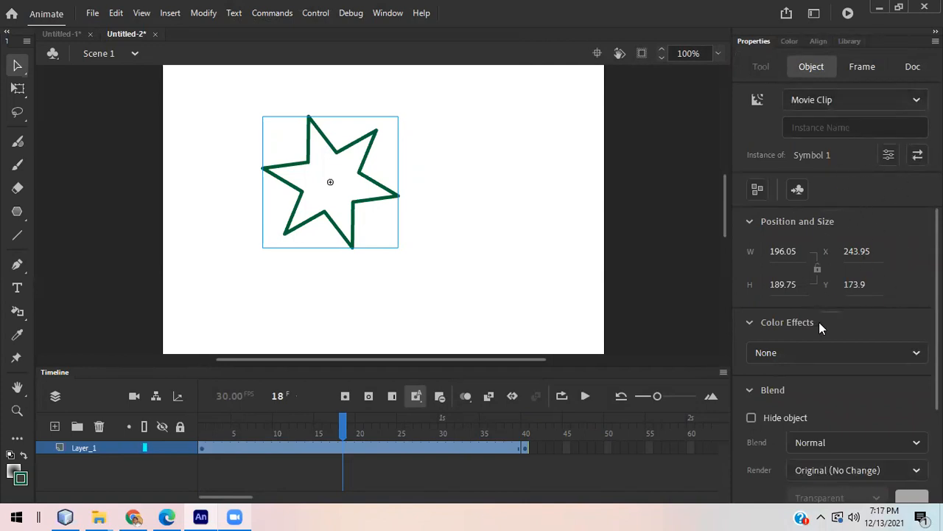
scroll(823, 339, "down", 3)
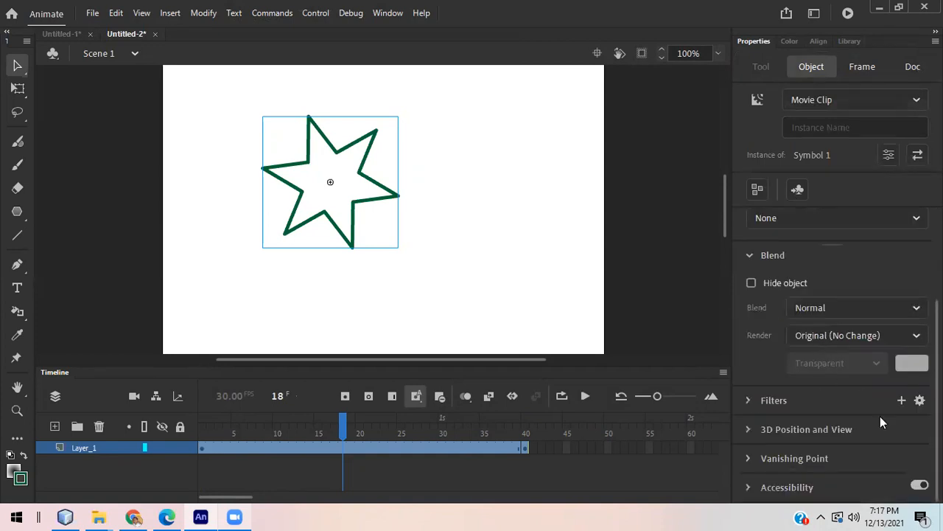
scroll(788, 413, "up", 3)
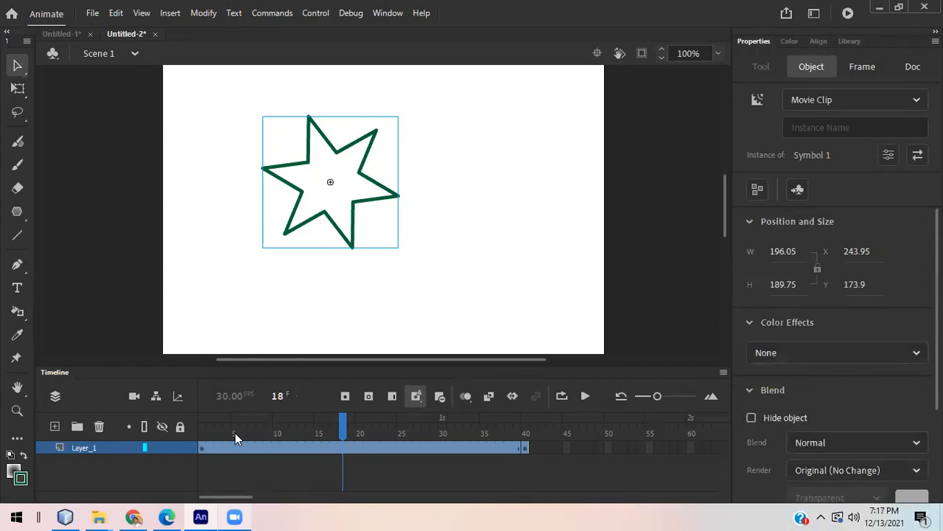
Try a motion tween on the star's frames in Layer_1, scrub through it, and remove the tween.
key("Return")
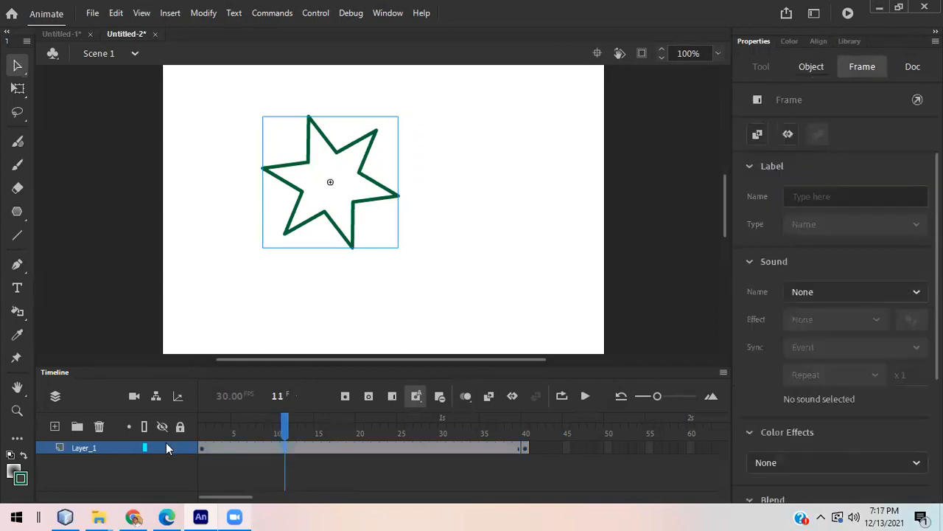
right_click(283, 447)
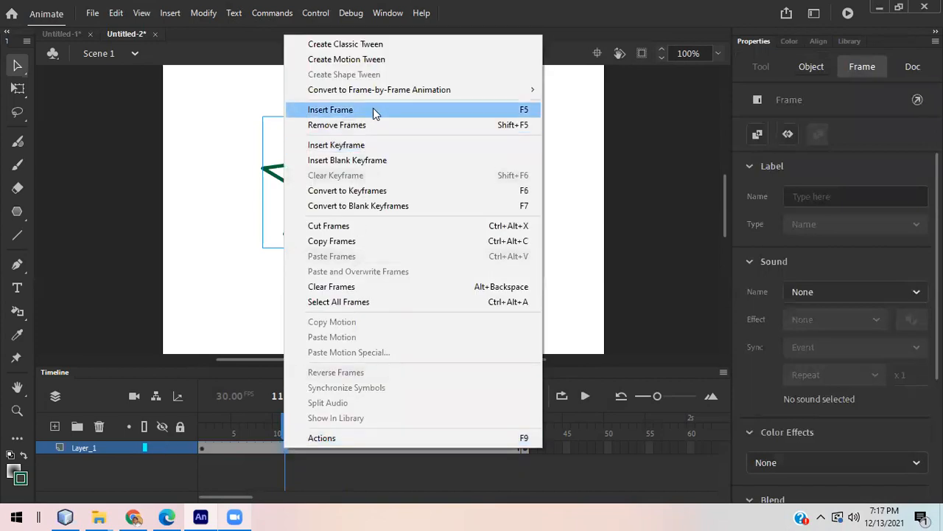
left_click(347, 59)
left_click_drag(280, 433, 409, 433)
left_click(117, 12)
left_click(126, 28)
left_click(114, 448)
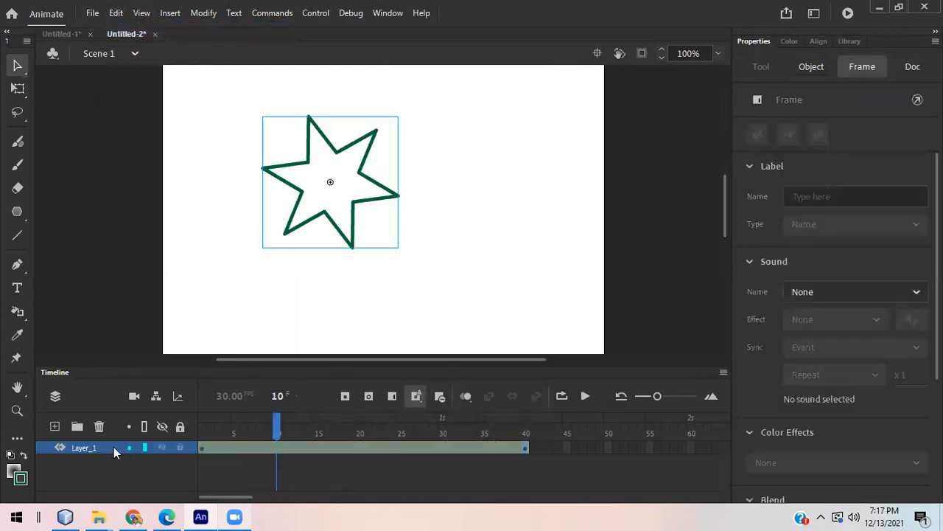
right_click(455, 449)
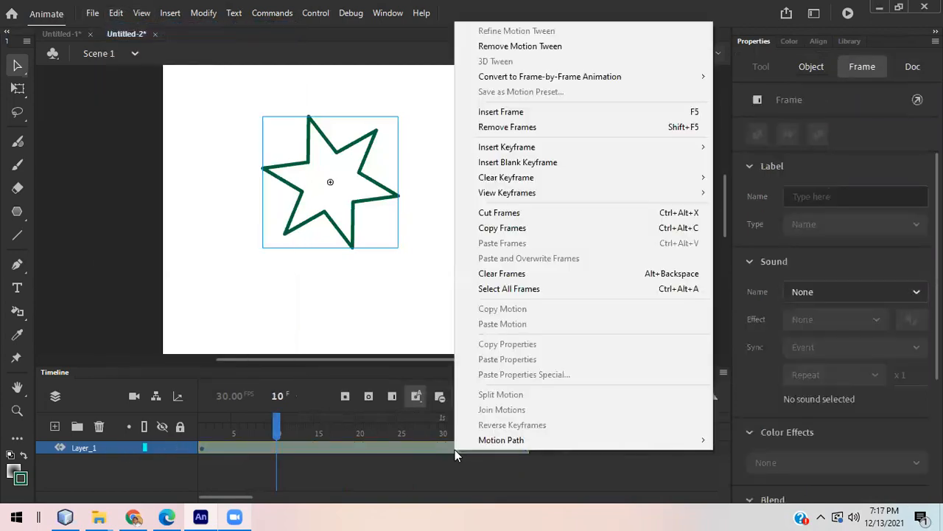
left_click(582, 52)
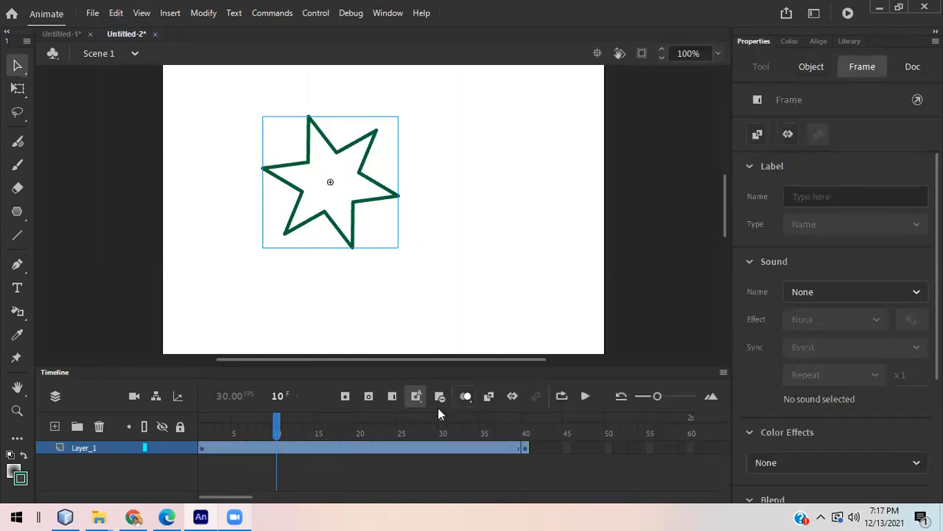
Apply a motion tween to all selected frames of Layer_1 once more and remove it.
right_click(371, 446)
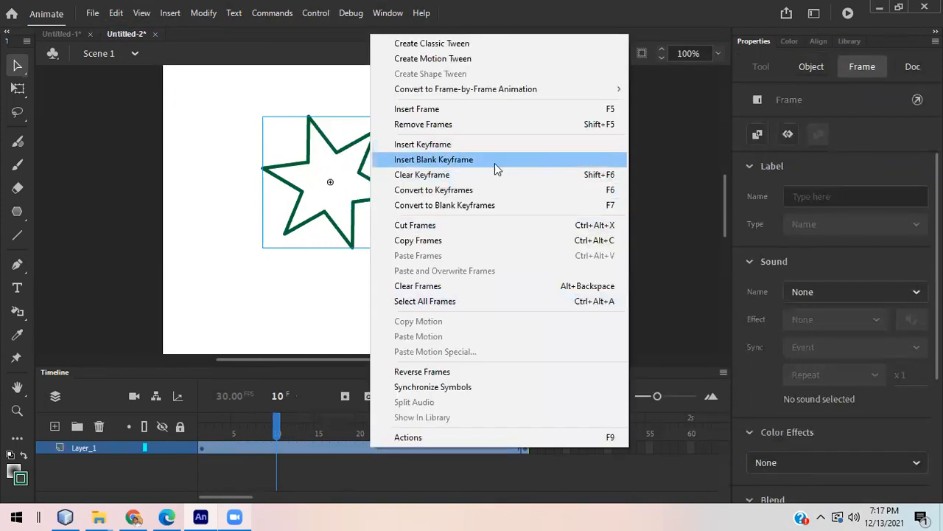
left_click(488, 59)
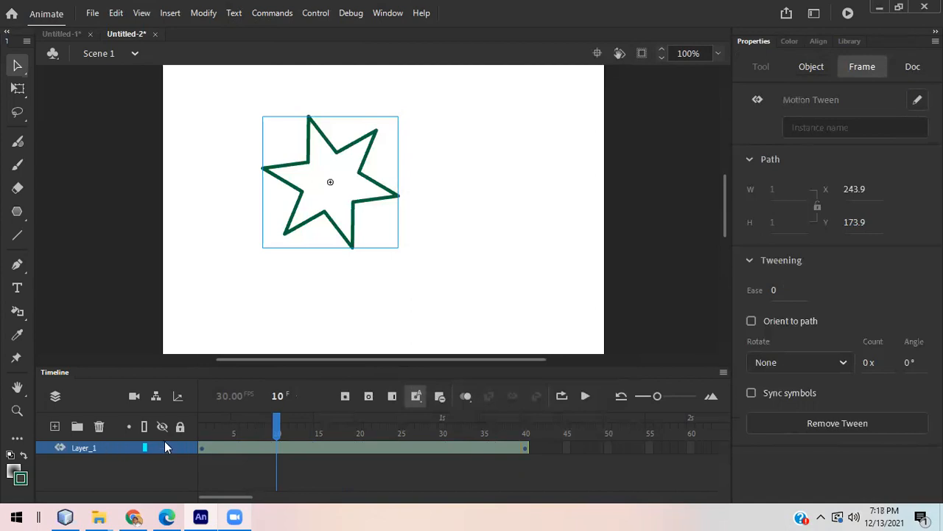
right_click(279, 427)
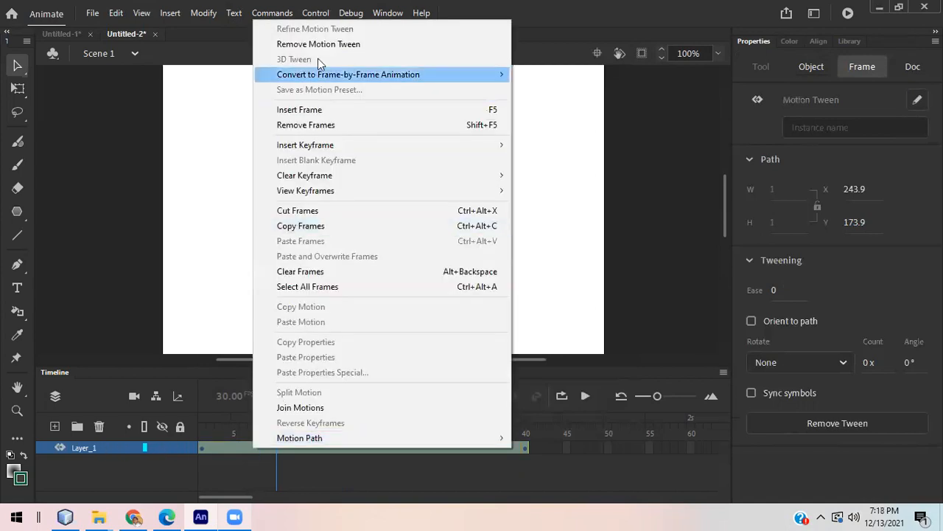
left_click(329, 39)
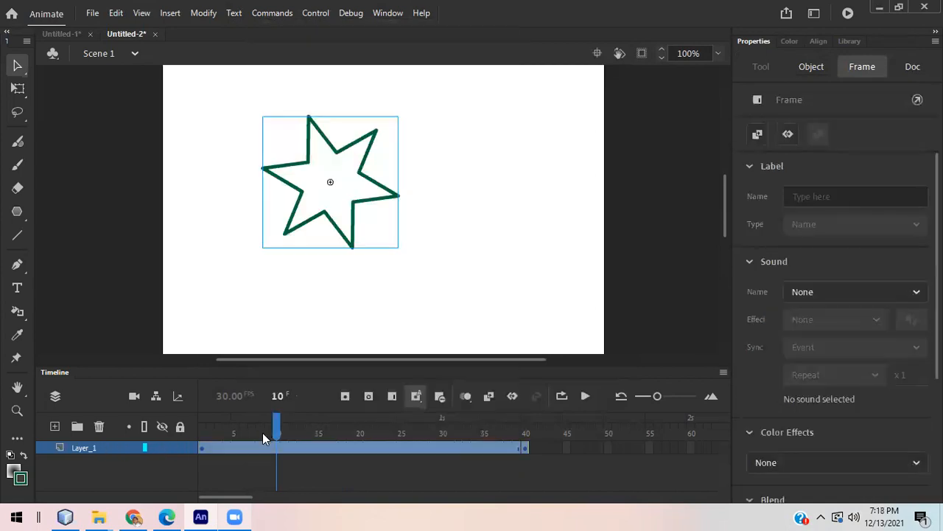
Create a classic tween on the star's frames in Layer_1 and scrub through the animation.
right_click(263, 436)
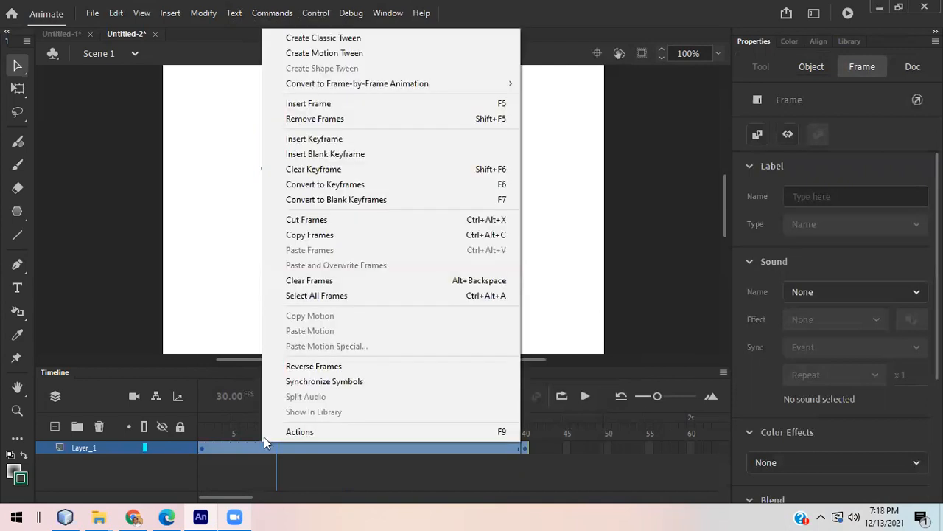
left_click(378, 43)
key("Return")
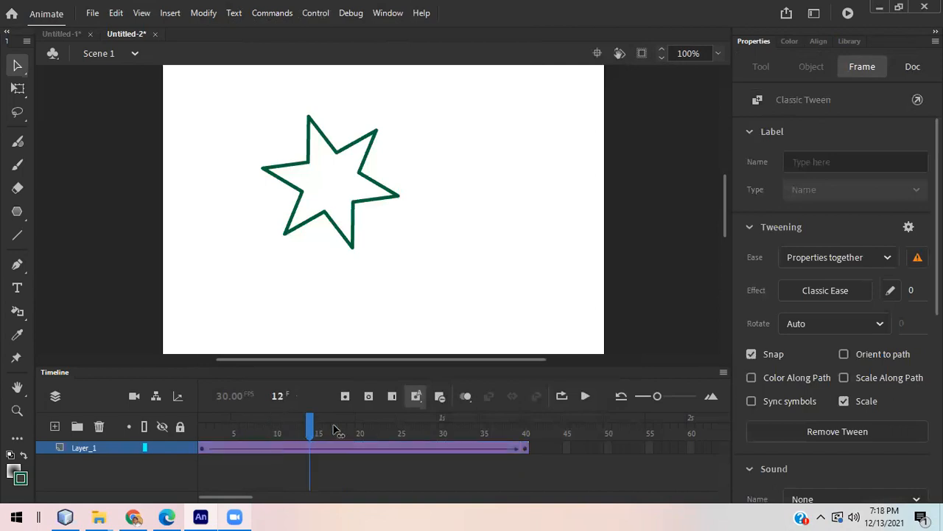
left_click_drag(442, 427, 294, 427)
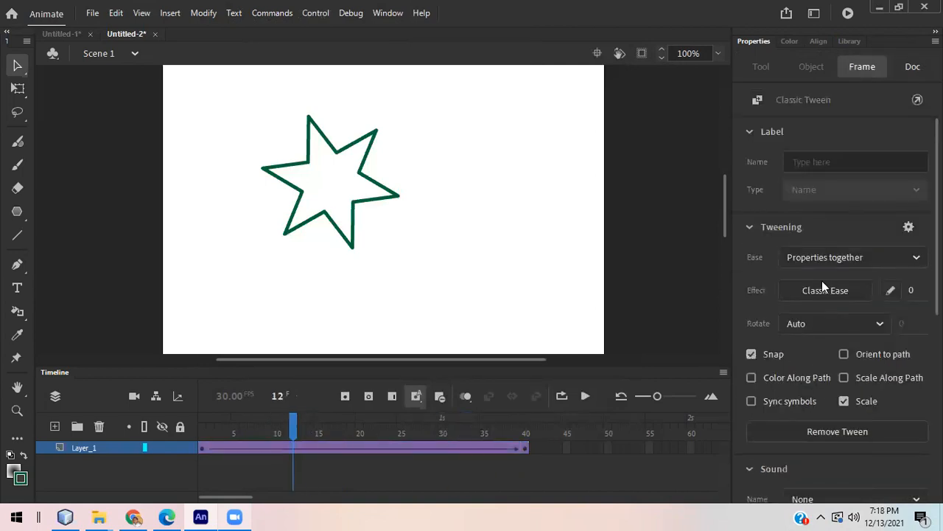
Set the classic tween's rotation to Counter clockwise and scrub through the star's spin up to frame 40.
left_click(818, 324)
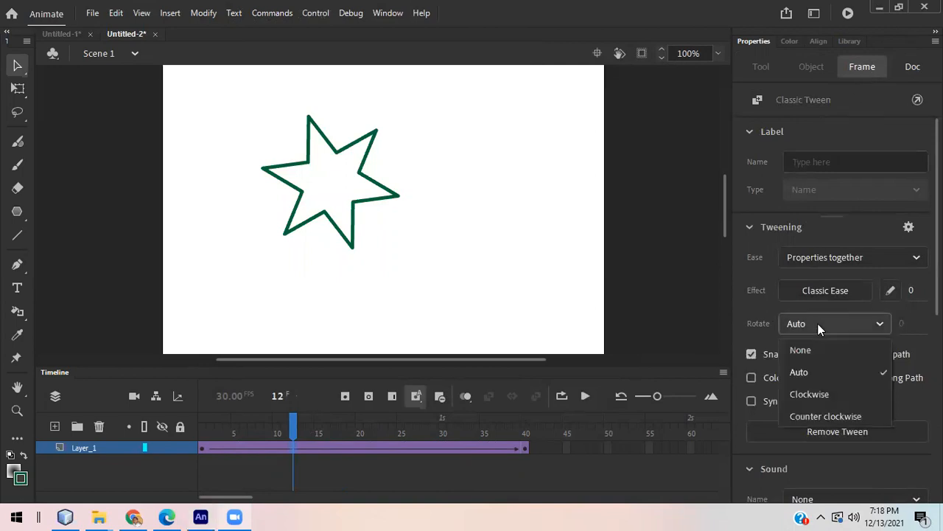
left_click(816, 416)
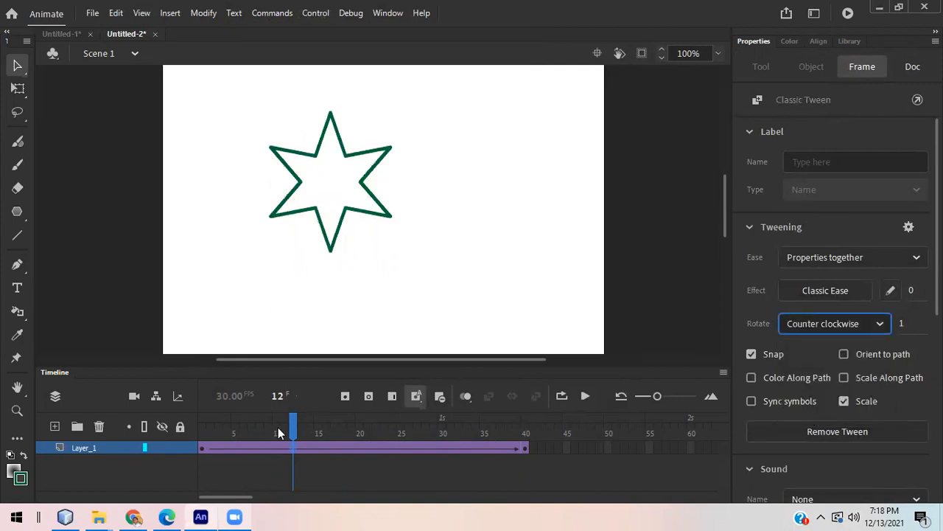
left_click_drag(278, 432, 534, 438)
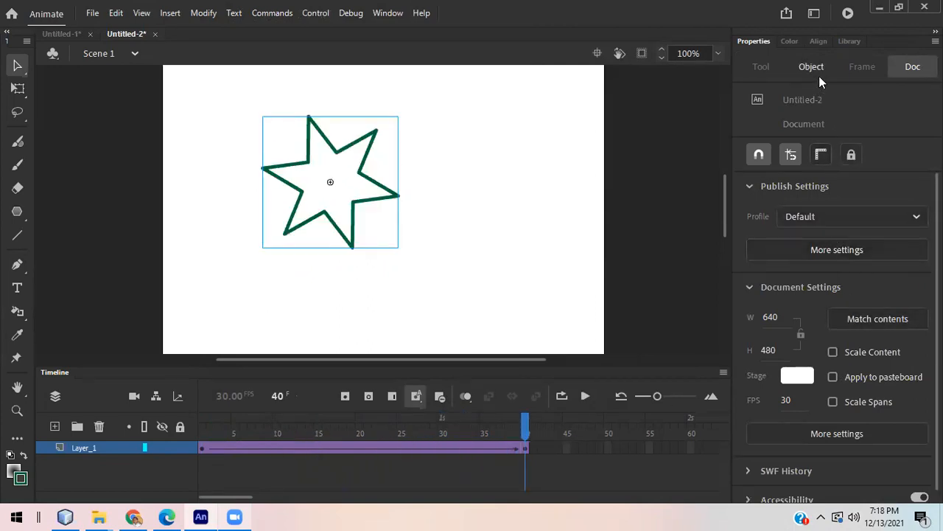
left_click(285, 442)
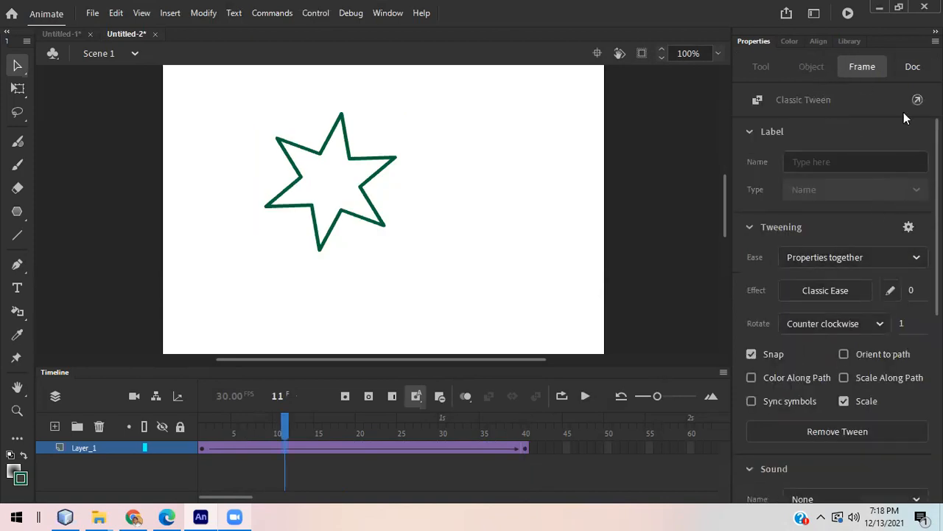
Change the classic tween's rotation direction to Clockwise and check the spin by scrubbing the playhead.
scroll(903, 112, "down", 1)
scroll(903, 112, "down", 3)
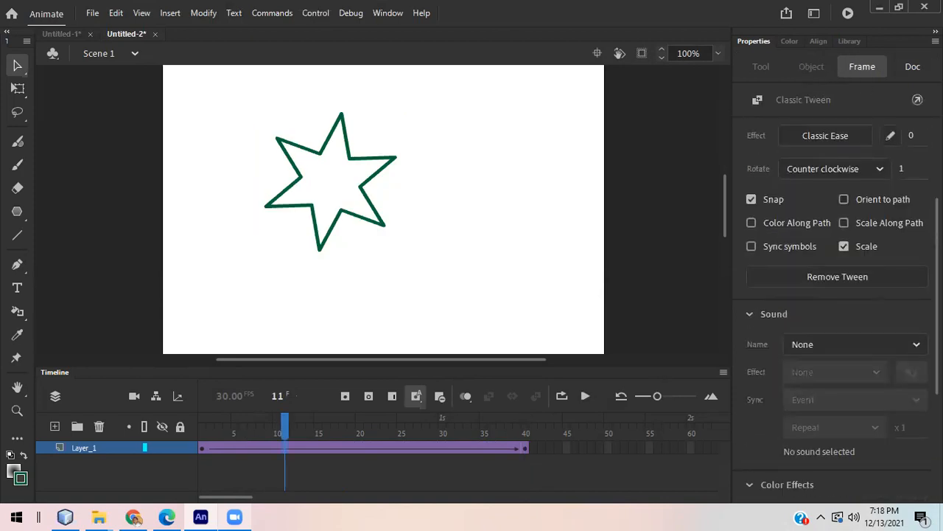
scroll(845, 240, "down", 1)
scroll(845, 240, "up", 3)
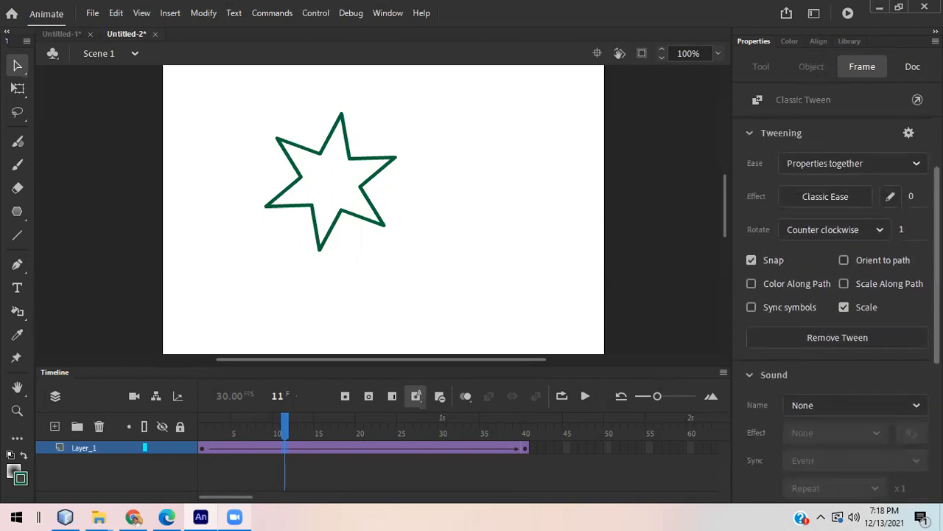
left_click(845, 240)
left_click(808, 311)
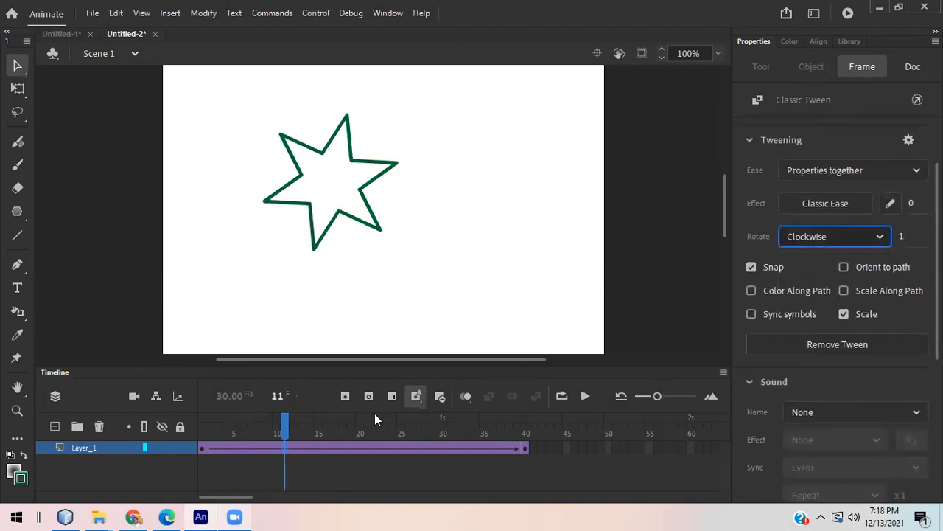
left_click_drag(287, 426, 376, 426)
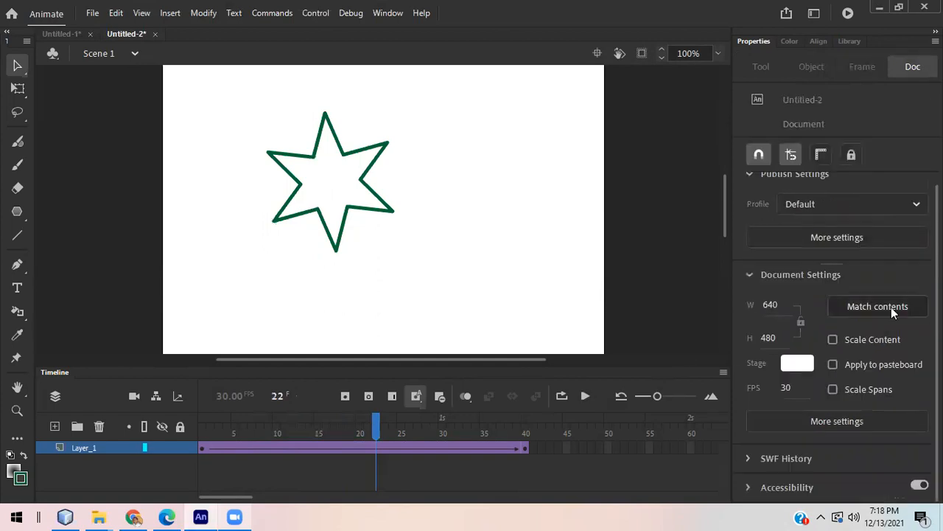
key("comma")
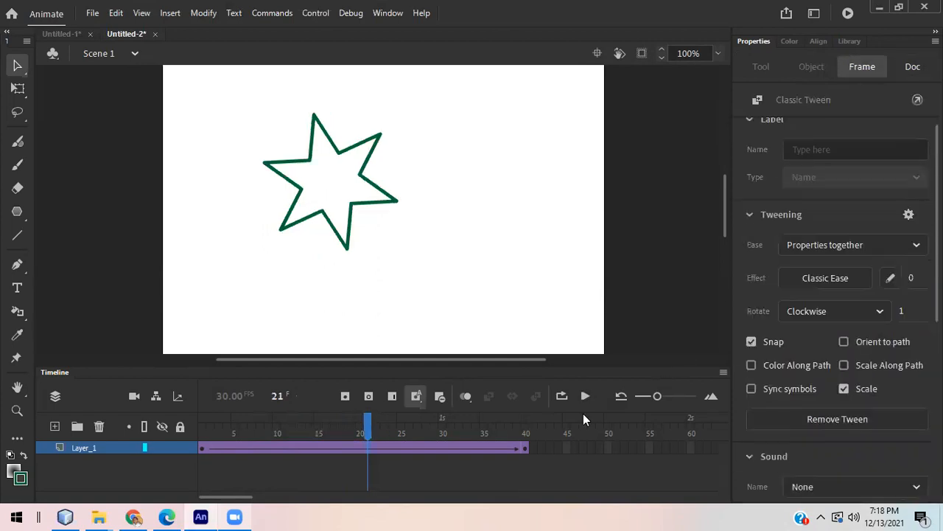
Try a rotation count of 5 for the clockwise tween and scrub through the frames.
left_click(903, 312)
type("5")
left_click(574, 290)
left_click_drag(362, 425, 159, 429)
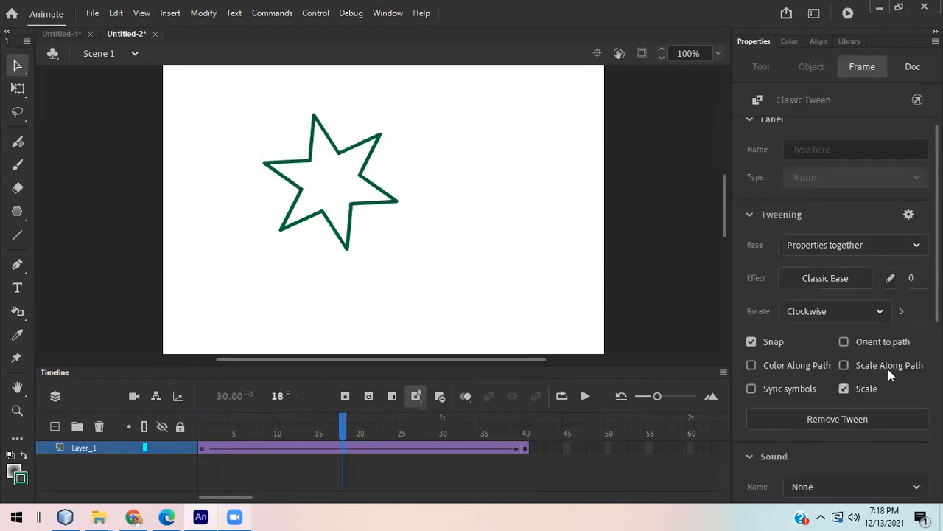
Set the clockwise rotation count to 2, test the movie, and close the preview.
left_click(902, 309)
type("2")
left_click(524, 251)
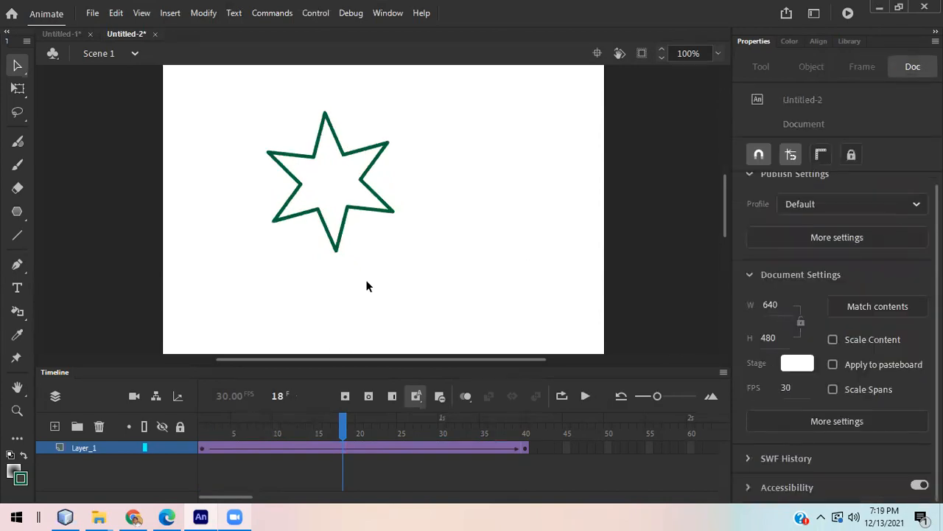
key("ctrl+Return")
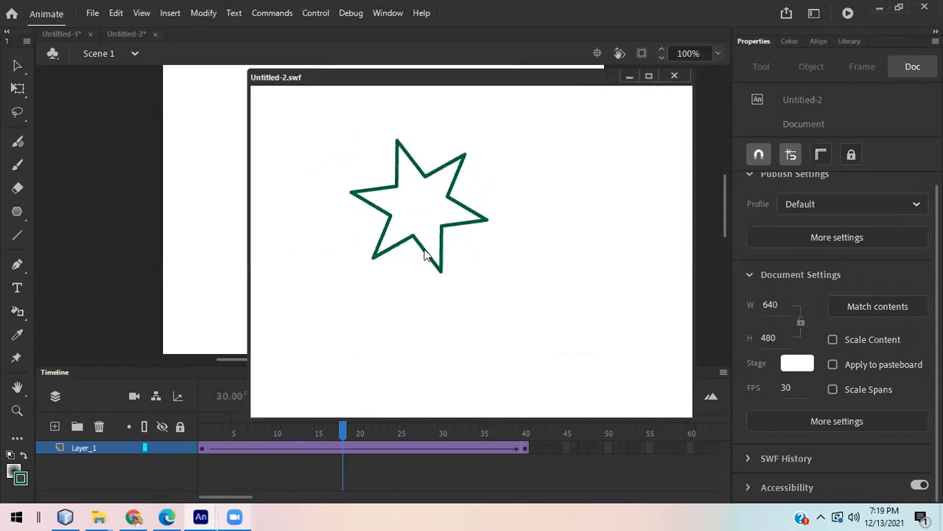
left_click(674, 75)
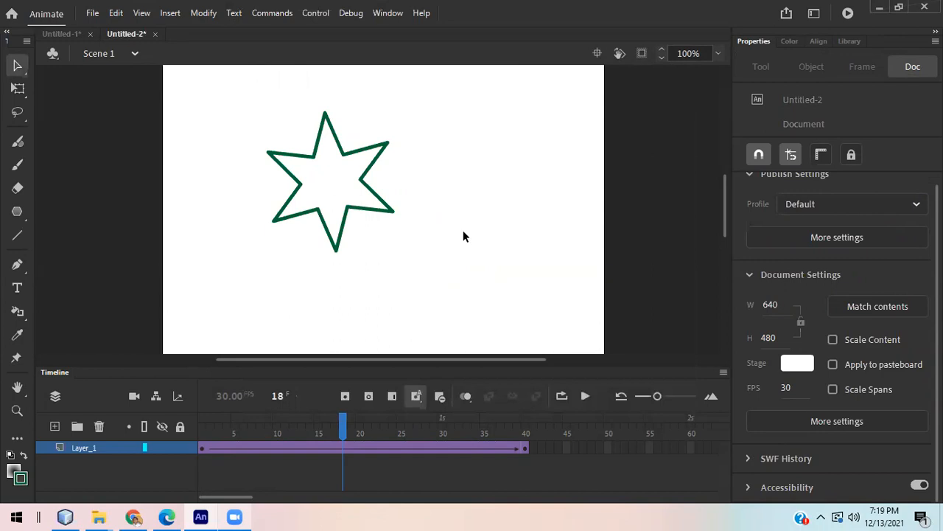
Create a new Standard 640 x 480 document at 30 fps with the ActionScript 3.0 platform.
left_click(93, 21)
left_click(445, 101)
key("ctrl+n")
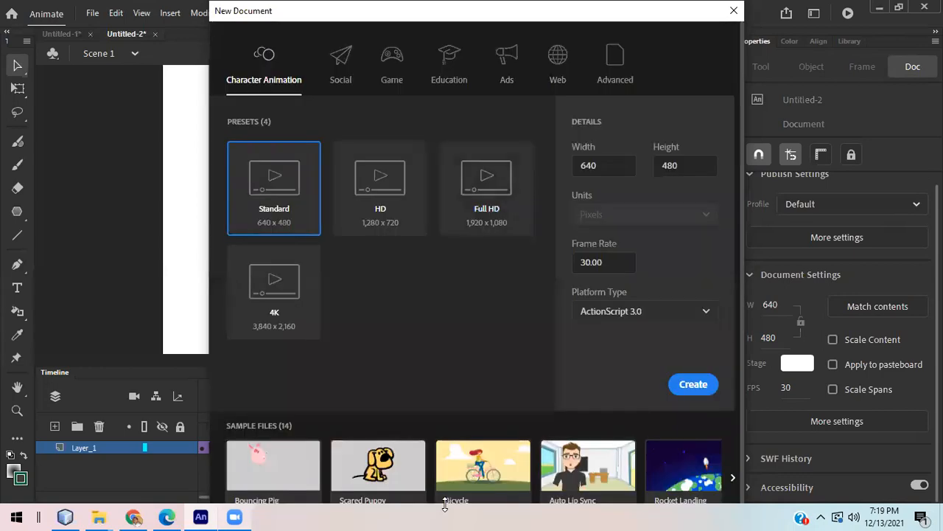
left_click(700, 389)
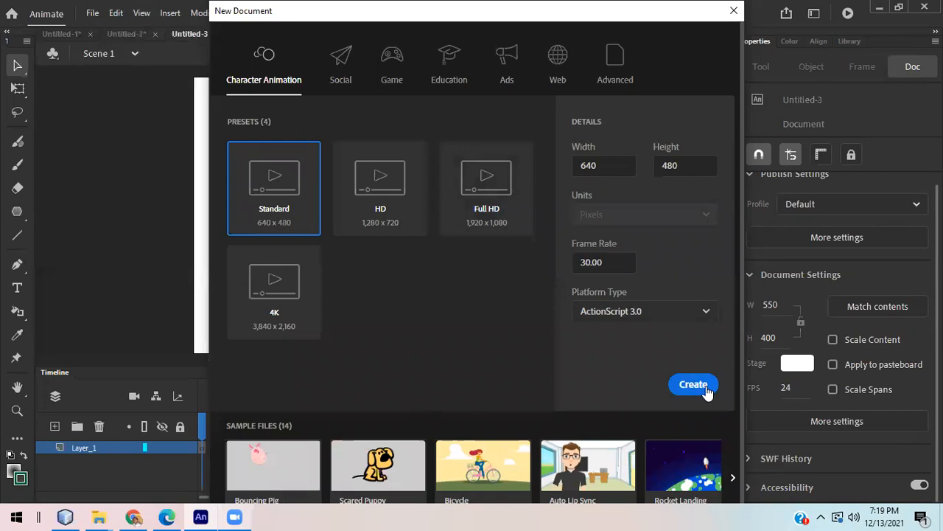
mouse_move(726, 210)
left_mouse_down()
mouse_move(730, 188)
mouse_move(721, 220)
mouse_move(730, 204)
left_mouse_up()
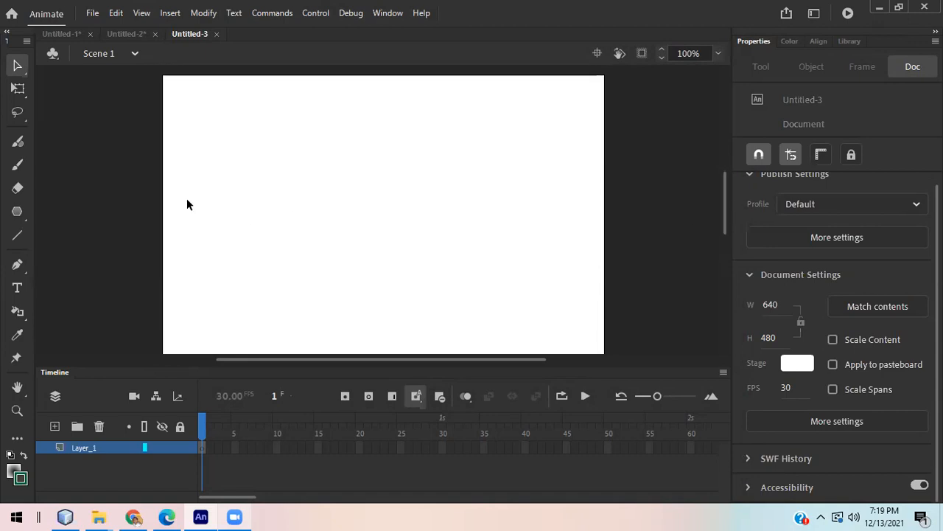
Paint two long wavy lines and several slanted curved strokes on frame 1 with the Classic Brush.
left_click(17, 164)
mouse_move(263, 237)
left_mouse_down()
mouse_move(325, 200)
mouse_move(401, 244)
mouse_move(464, 188)
mouse_move(579, 202)
left_mouse_up()
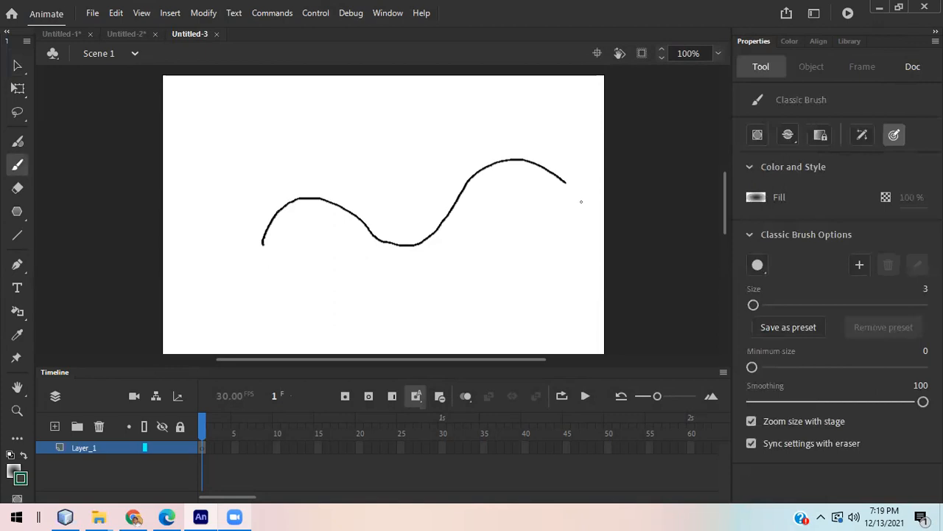
left_click_drag(318, 291, 568, 229)
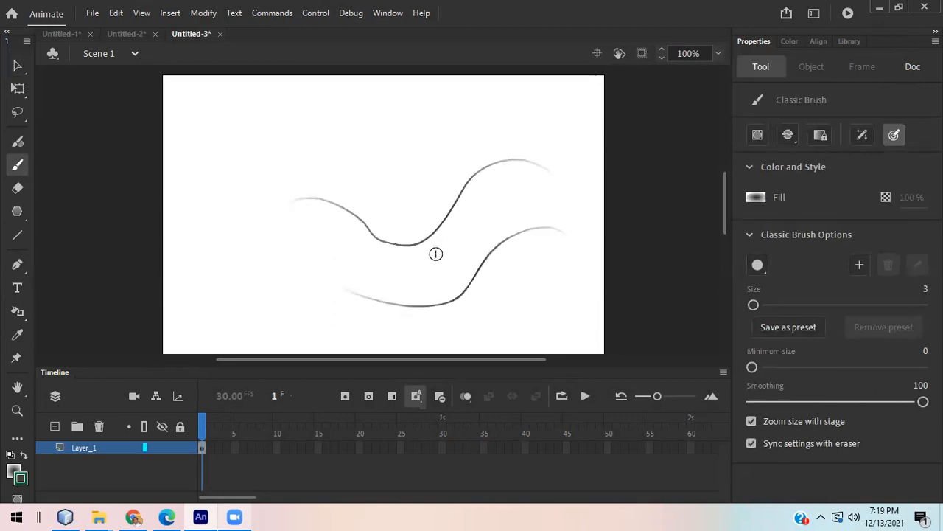
left_click_drag(250, 202, 326, 124)
mouse_move(258, 234)
left_mouse_down()
mouse_move(332, 141)
mouse_move(245, 239)
mouse_move(324, 144)
left_mouse_up()
mouse_move(308, 208)
left_mouse_down()
mouse_move(442, 96)
mouse_move(358, 162)
left_mouse_up()
mouse_move(360, 242)
left_mouse_down()
mouse_move(360, 214)
mouse_move(483, 98)
left_mouse_up()
left_click_drag(404, 201, 461, 140)
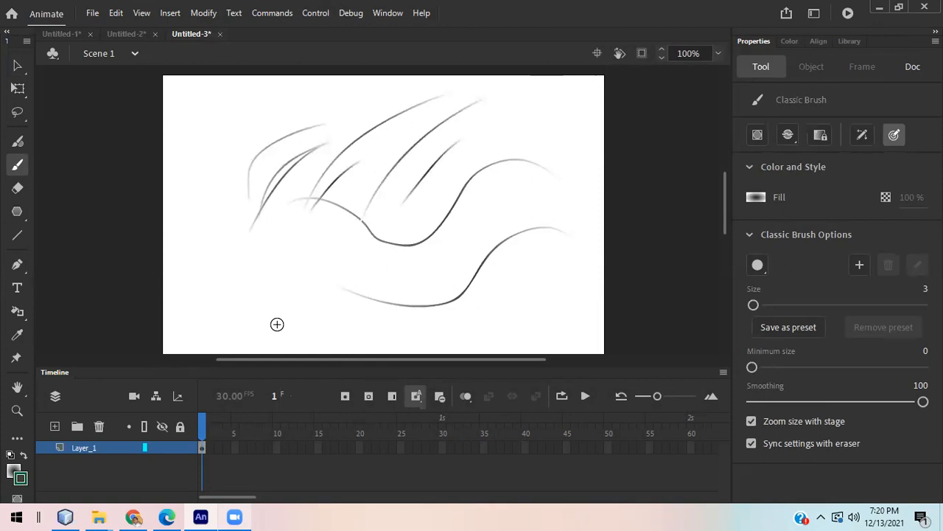
Insert a keyframe at frame 2 of Layer_1 and paint additional short brush strokes near the existing ones.
key("Right")
key("Left")
key("Right")
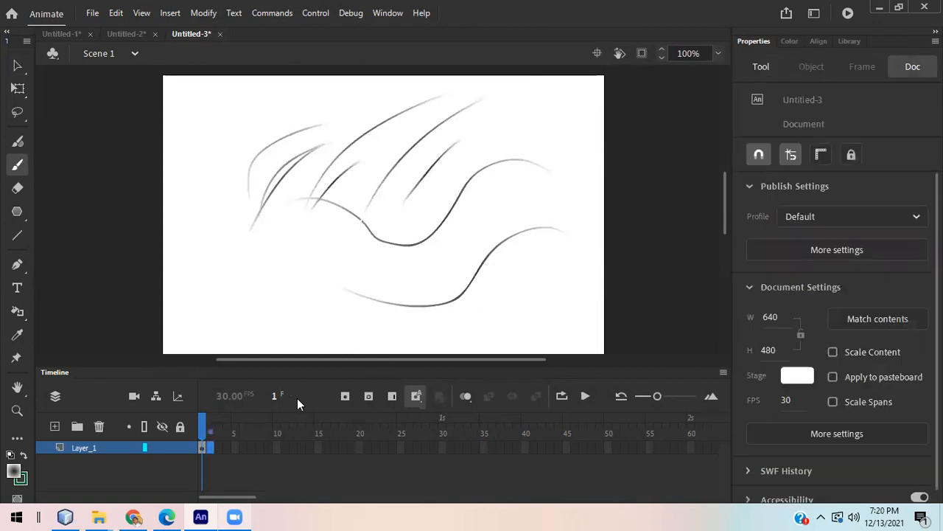
right_click(210, 447)
left_click(316, 149)
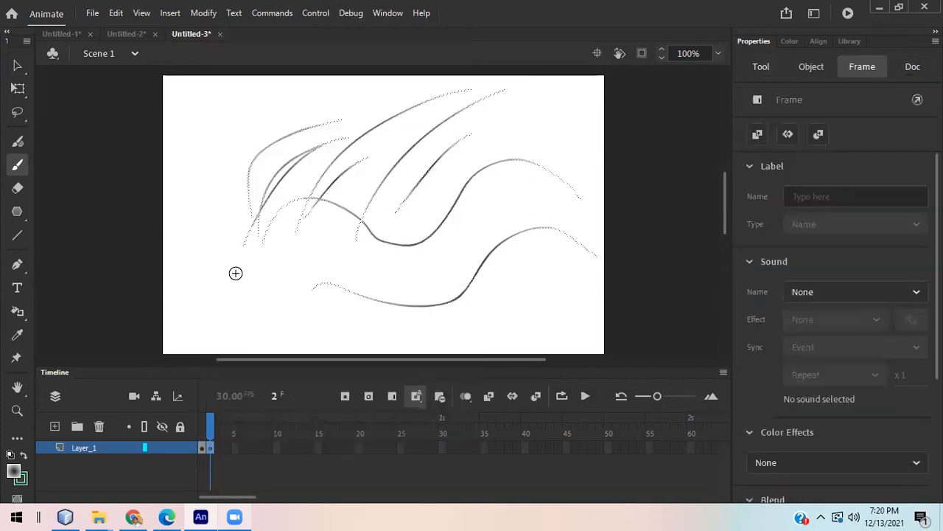
left_click_drag(272, 254, 220, 311)
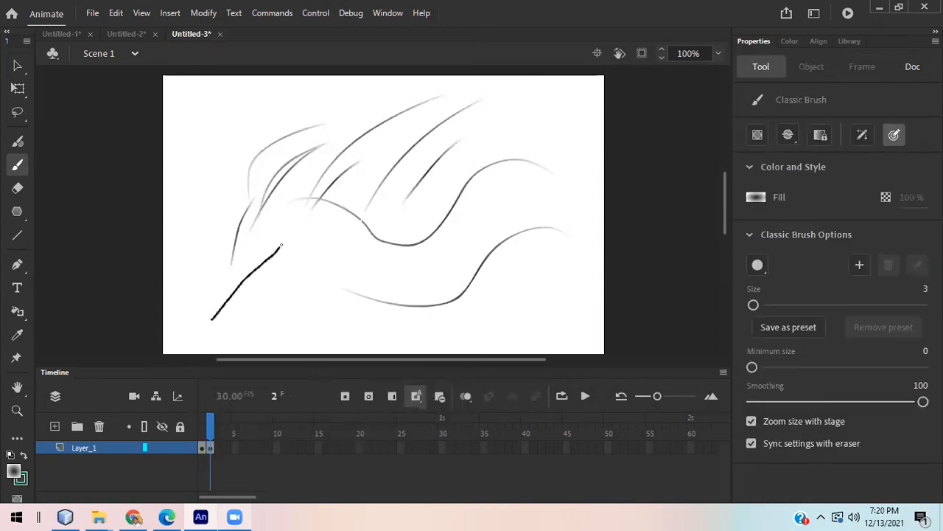
Add a keyframe at frame 3 of Layer_1 and paint four more slanted brush strokes.
right_click(218, 447)
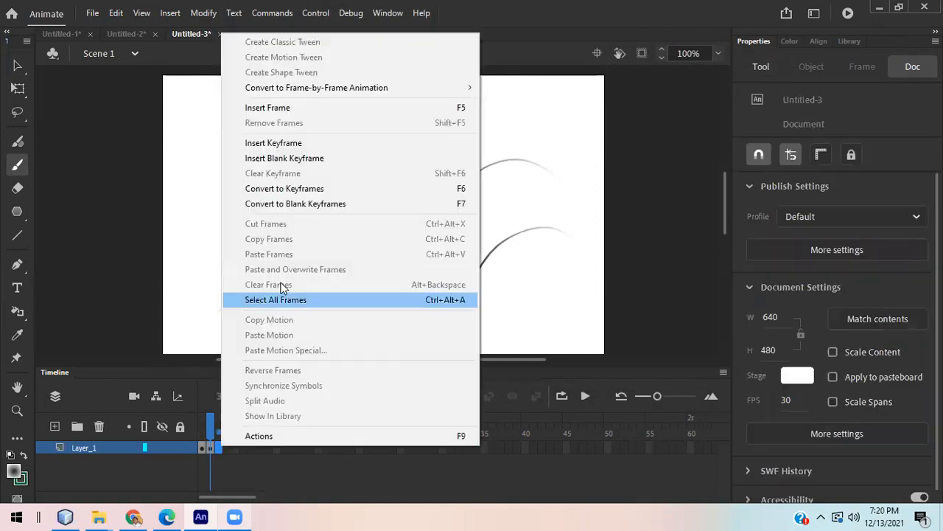
left_click(315, 110)
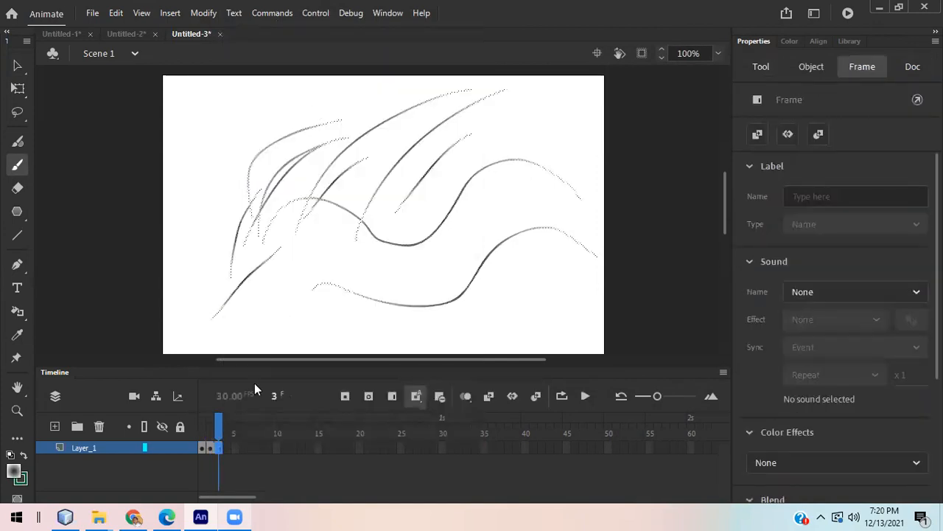
right_click(234, 435)
left_click(313, 142)
left_click_drag(219, 230, 249, 136)
left_click_drag(289, 284, 334, 180)
left_click_drag(314, 292, 346, 210)
left_click_drag(367, 262, 403, 188)
left_click(222, 429)
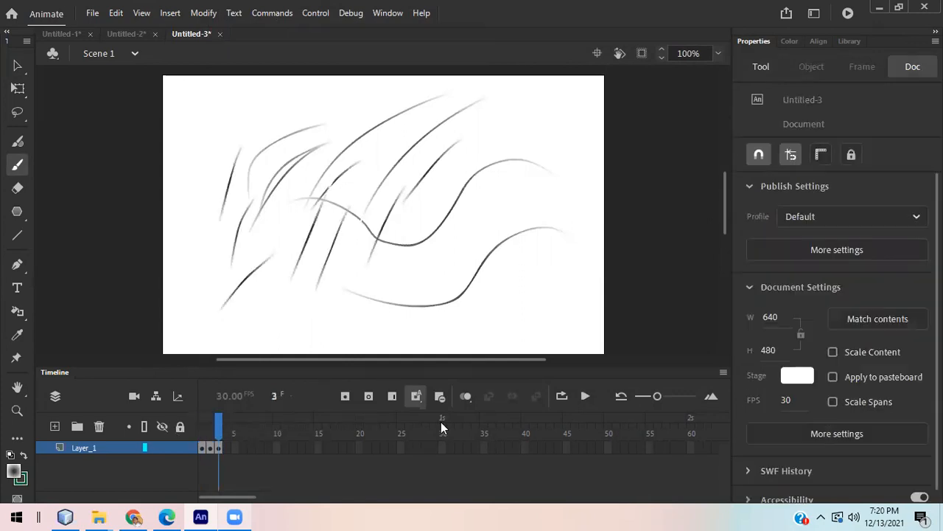
Delete all the strokes on frame 3 and remove all the frames from Layer_1.
left_click(18, 65)
mouse_move(157, 92)
left_mouse_down()
mouse_move(351, 132)
mouse_move(602, 320)
mouse_move(624, 350)
left_mouse_up()
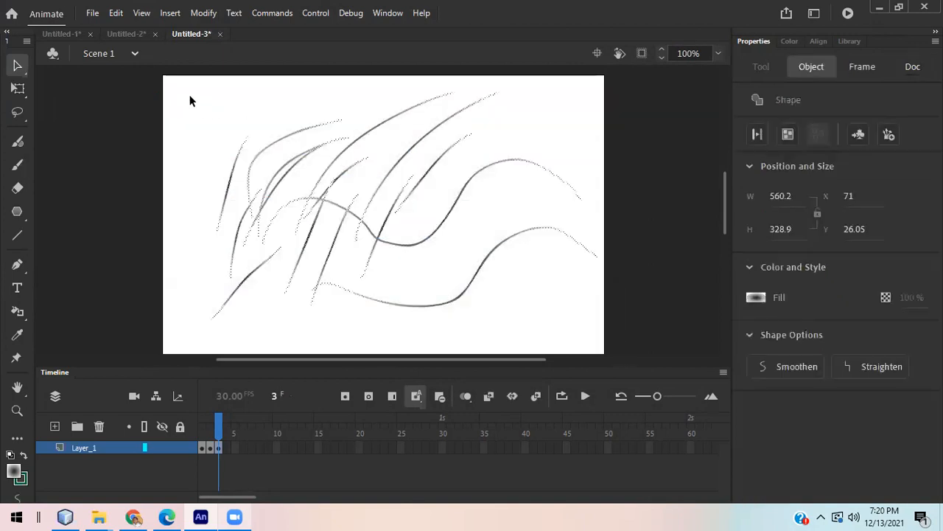
key("Delete")
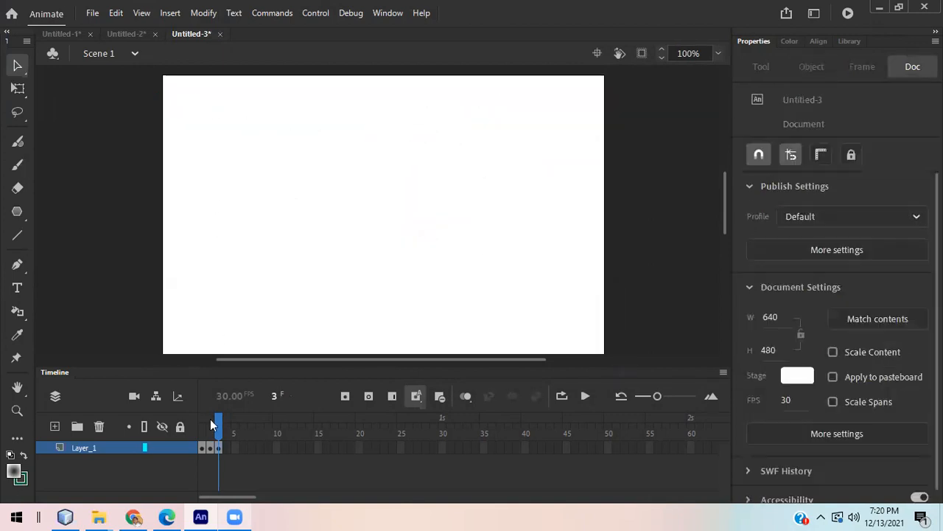
left_click(165, 455)
right_click(209, 448)
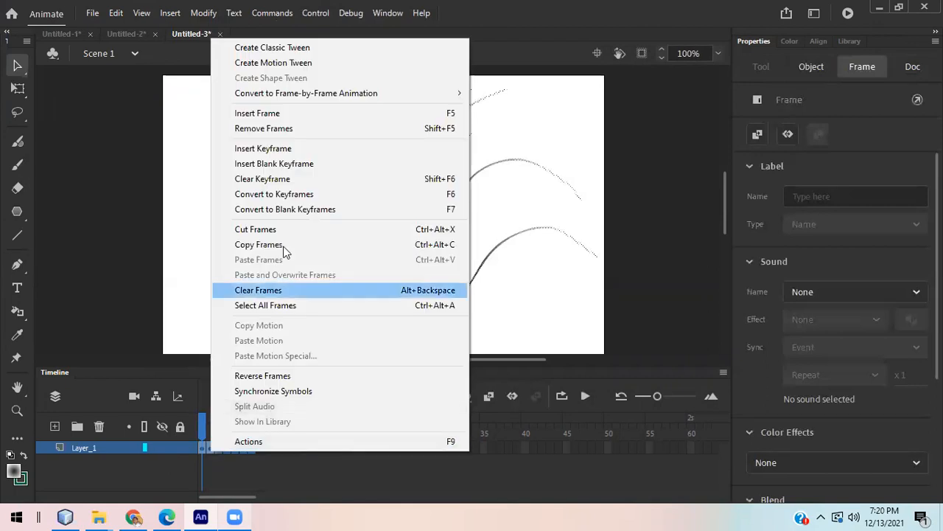
left_click(313, 133)
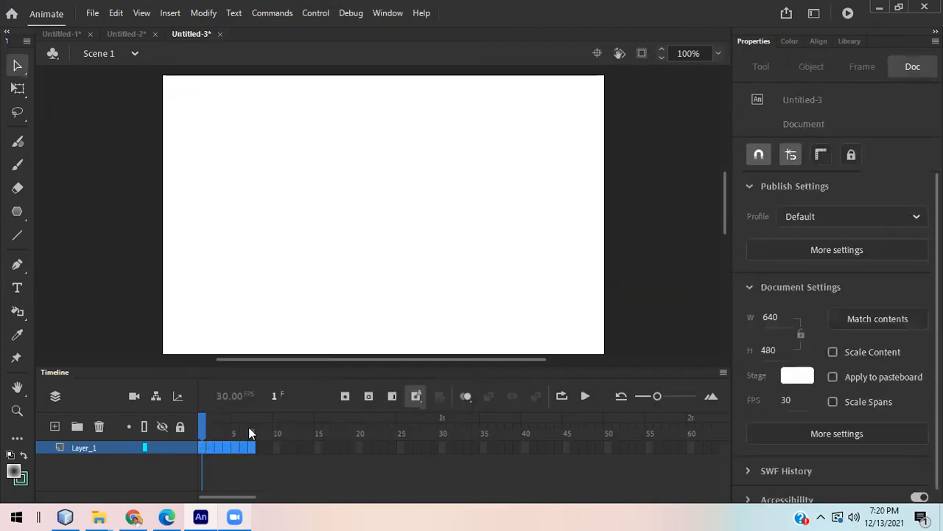
Insert a keyframe at frame 1 of Layer_1 and rename the layer to tree.
right_click(203, 447)
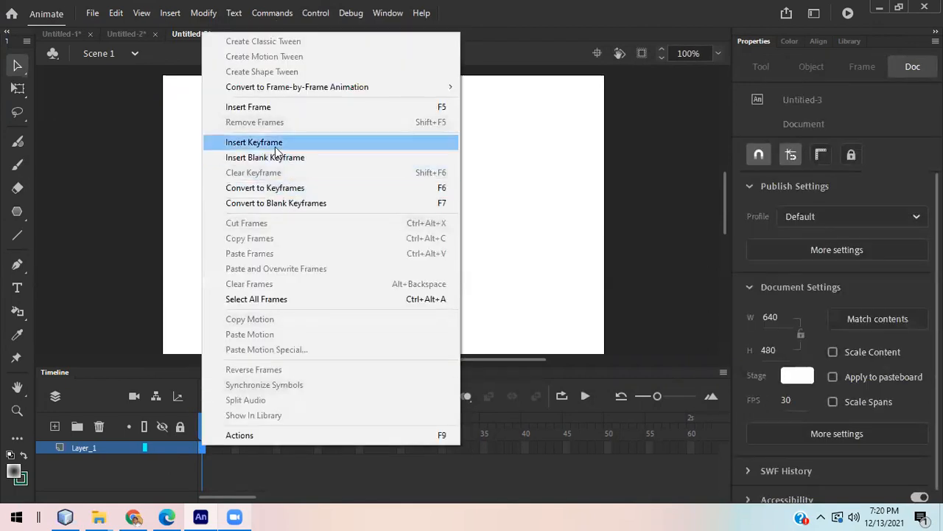
left_click(277, 147)
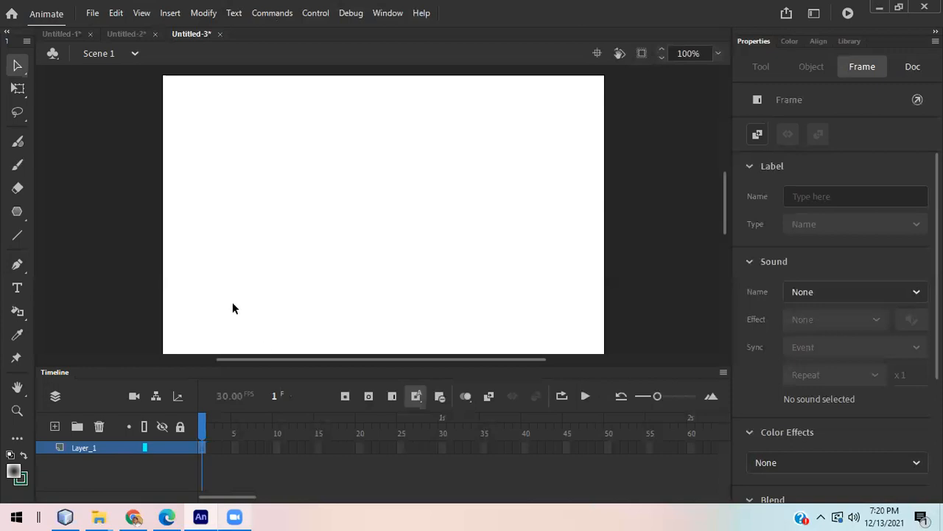
left_click(17, 211)
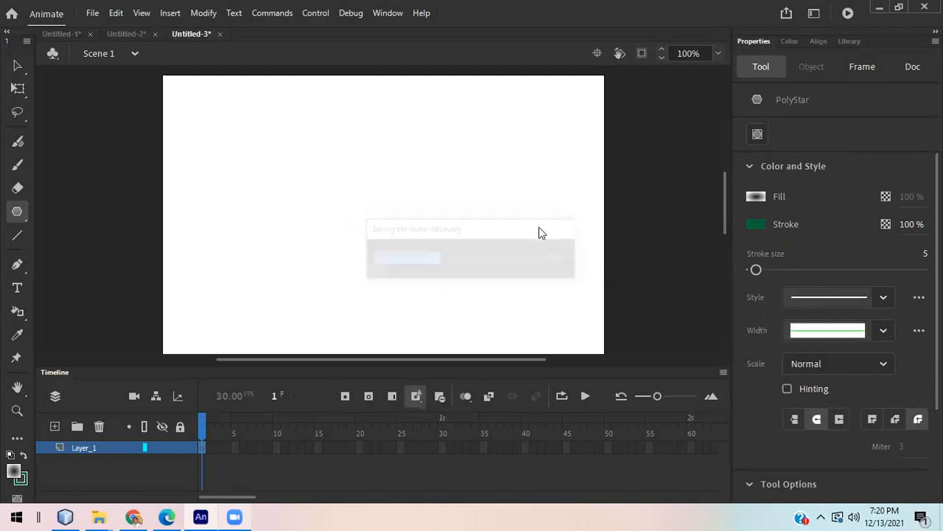
double_click(88, 446)
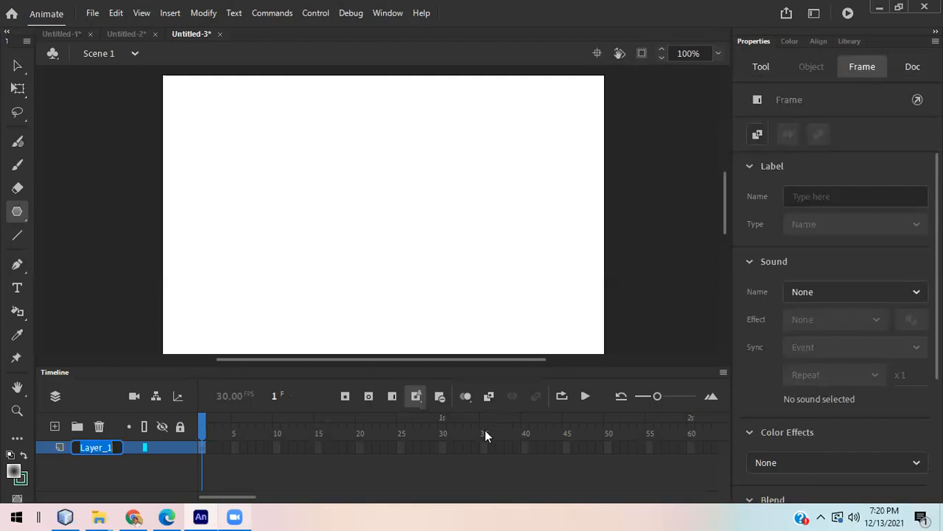
type("tree")
left_click(16, 67)
Draw the jagged left edge of a pine tree with the Pen tool, from the lowest branch tip up to the treetop.
left_click(17, 265)
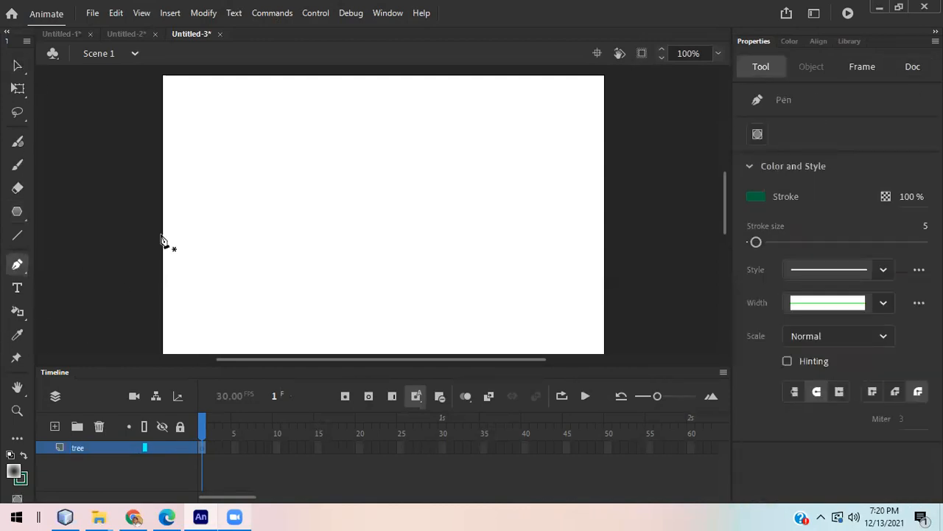
left_click(255, 245)
left_click(292, 175)
left_click(263, 202)
left_click(286, 147)
left_click(260, 167)
left_click(289, 121)
left_click(268, 131)
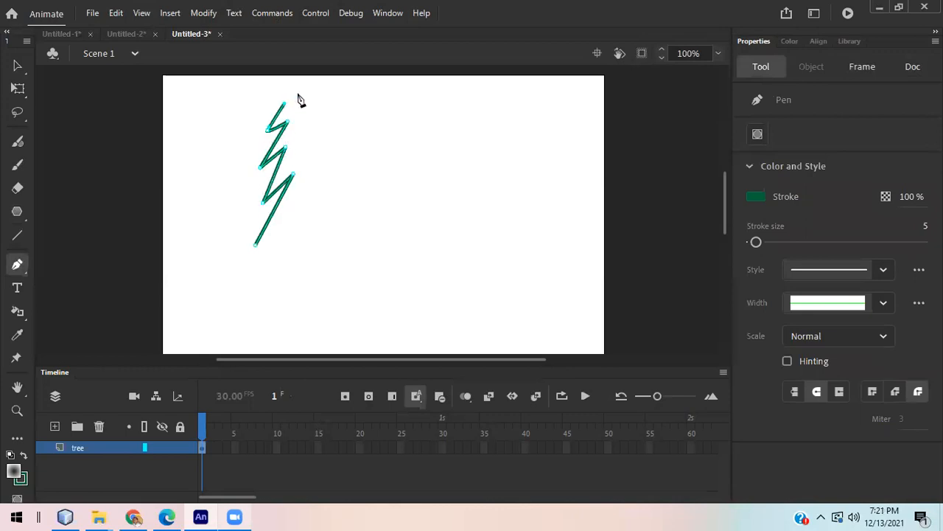
left_click(281, 96)
left_click(291, 81)
Continue the pen path down the tree's right side as a zigzag of branches ending beside the trunk.
left_click(297, 101)
left_click(318, 129)
left_click(304, 121)
left_click(316, 148)
left_click(311, 166)
left_click(327, 178)
left_click(337, 202)
left_click(335, 260)
left_click(314, 225)
left_click(318, 278)
left_click(303, 244)
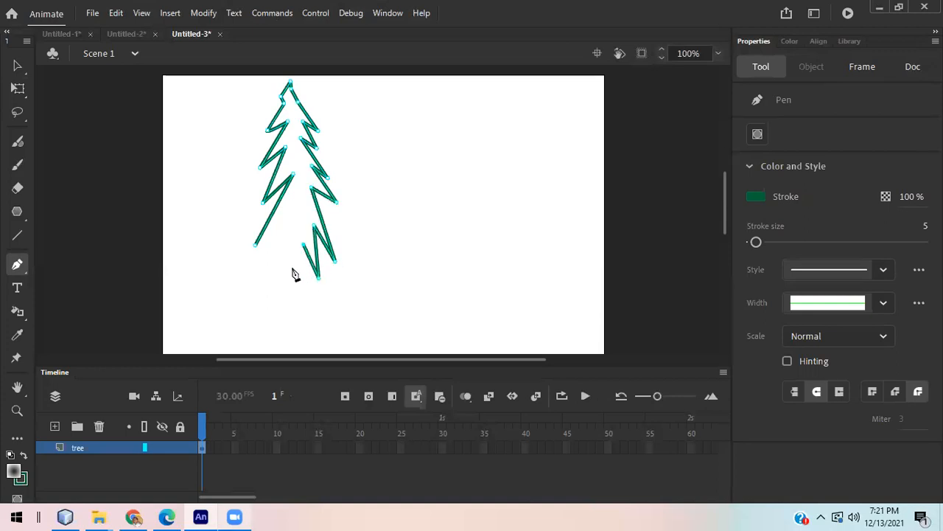
Add a narrow trunk with a flared base to the pen path and close the tree outline at its starting point.
left_click(296, 301)
left_click(313, 324)
left_click(267, 322)
double_click(283, 295)
left_click(286, 228)
left_click(255, 245)
left_click(18, 65)
left_click(406, 213)
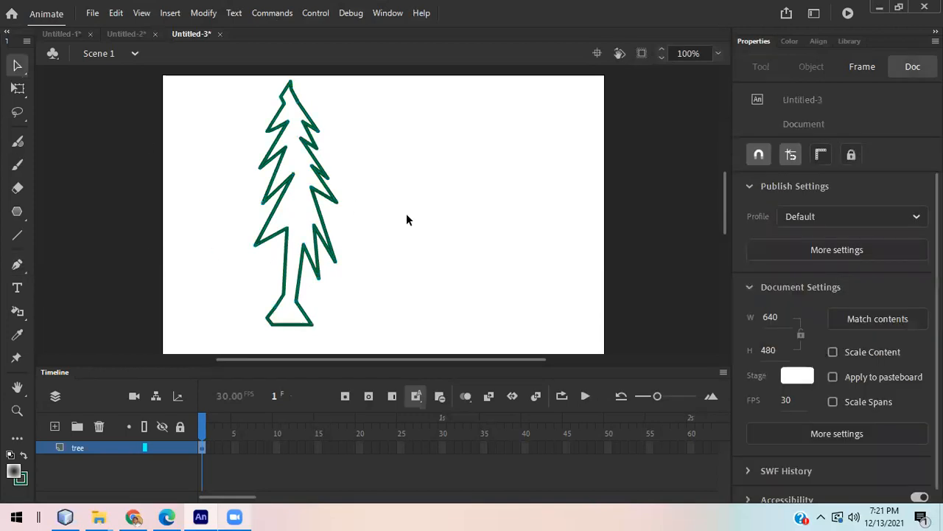
Set the stroke size of the whole tree outline to 0.1.
double_click(299, 289)
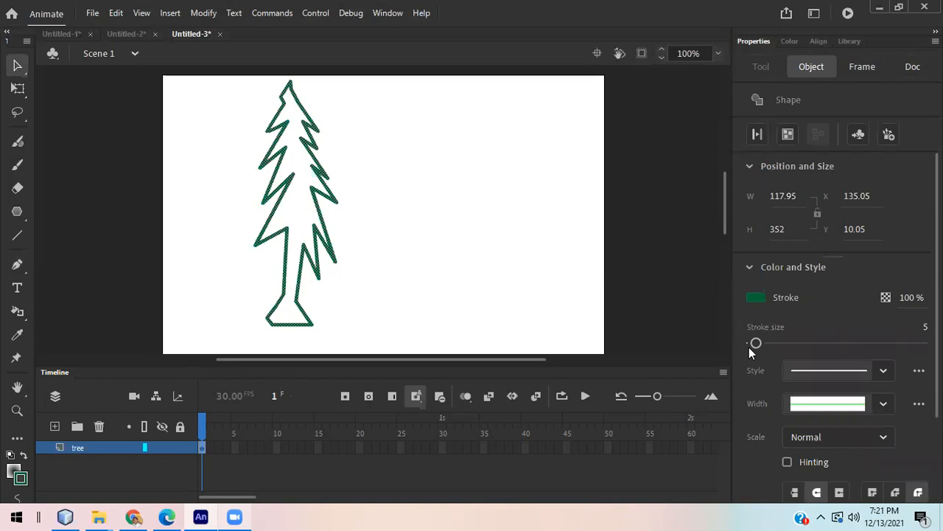
left_click_drag(750, 343, 728, 345)
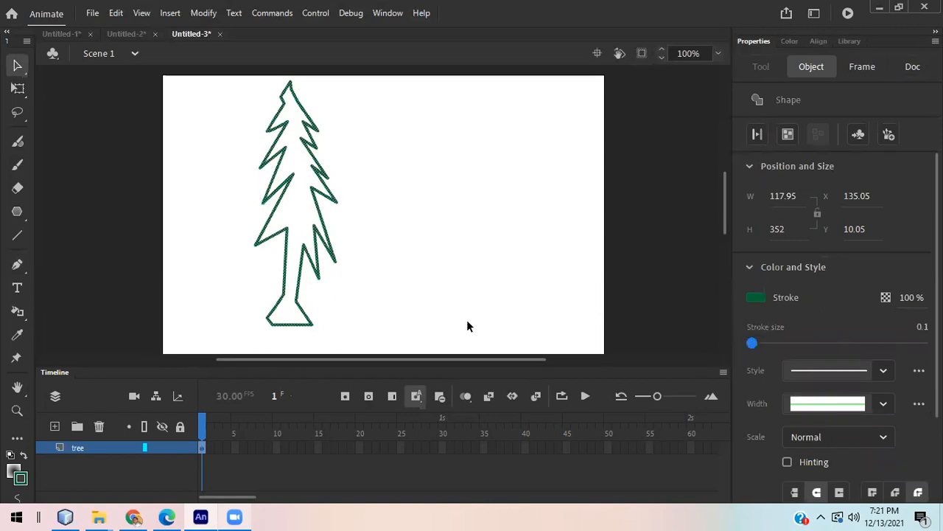
left_click(373, 285)
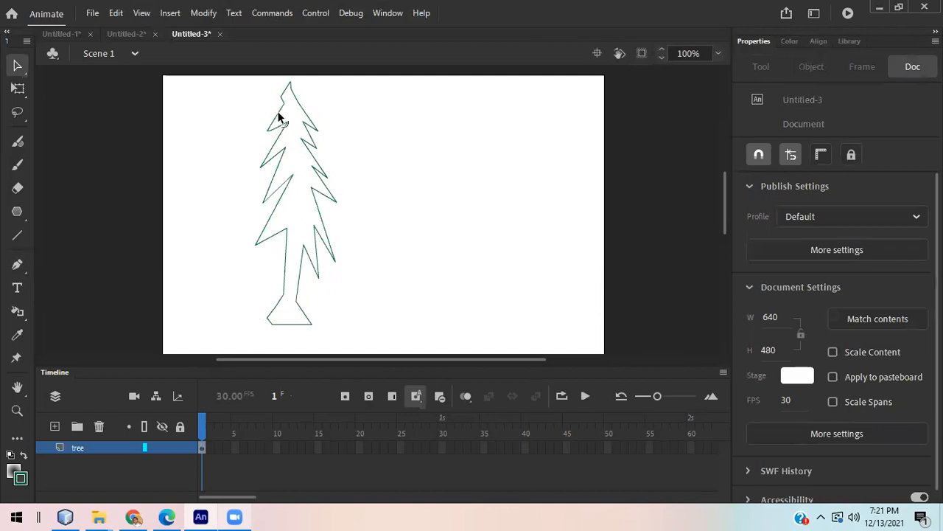
Bend the straight branch, trunk and base segments of the tree outline into curves and widen the base's left corner.
left_click_drag(273, 239, 276, 188)
left_click_drag(276, 155, 273, 153)
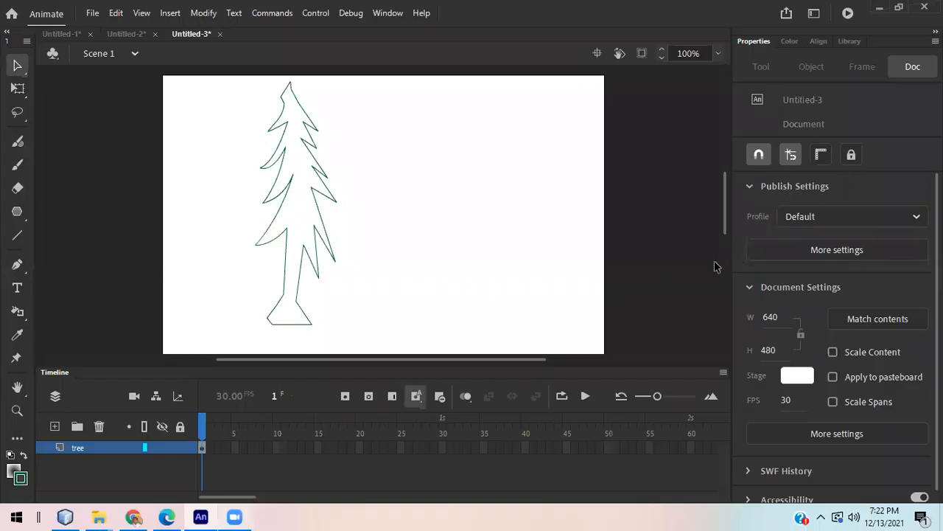
left_click(287, 266)
left_click(290, 261)
left_click_drag(286, 259, 296, 271)
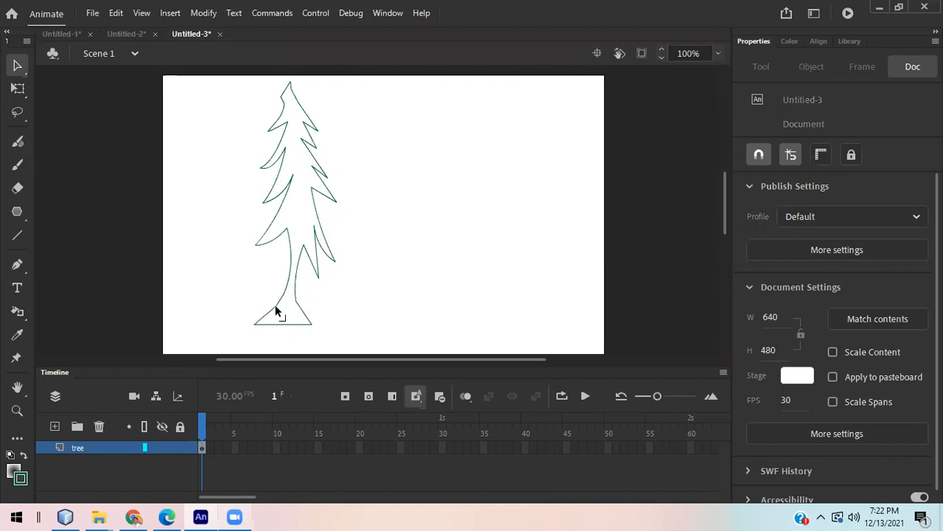
mouse_move(273, 311)
left_mouse_down()
mouse_move(305, 310)
mouse_move(287, 297)
mouse_move(292, 302)
mouse_move(270, 312)
mouse_move(280, 304)
mouse_move(290, 322)
left_mouse_up()
Fill the tree with solid green using the Paint Bucket.
left_click(17, 310)
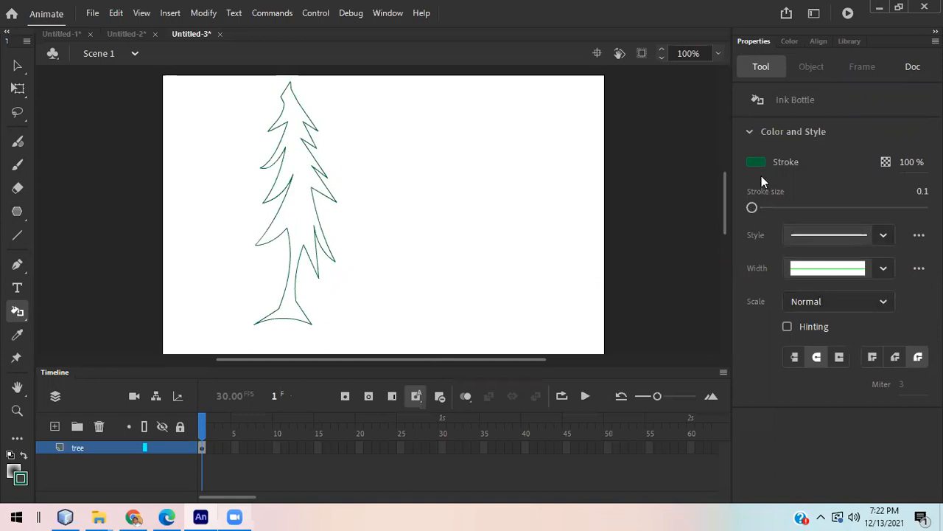
mouse_move(18, 312)
left_mouse_down()
mouse_move(49, 317)
mouse_move(59, 308)
left_mouse_up()
left_click(298, 180)
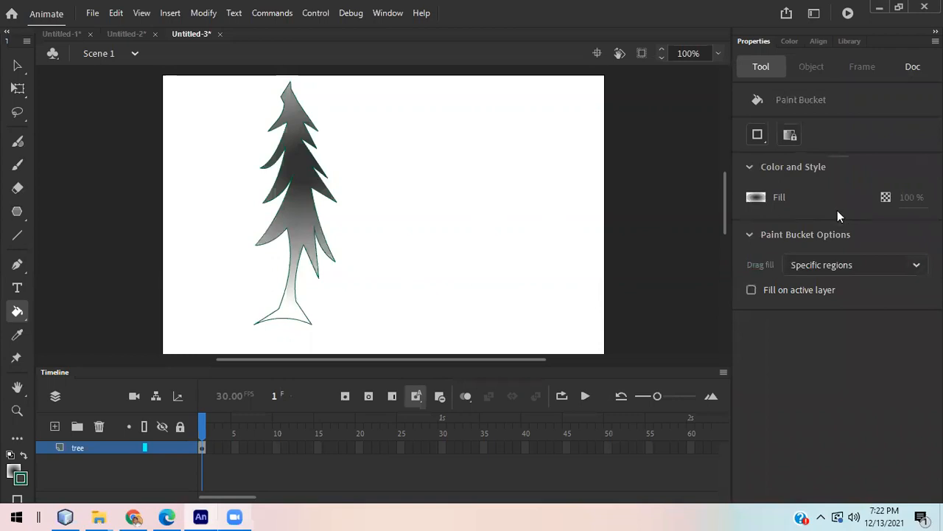
left_click(756, 198)
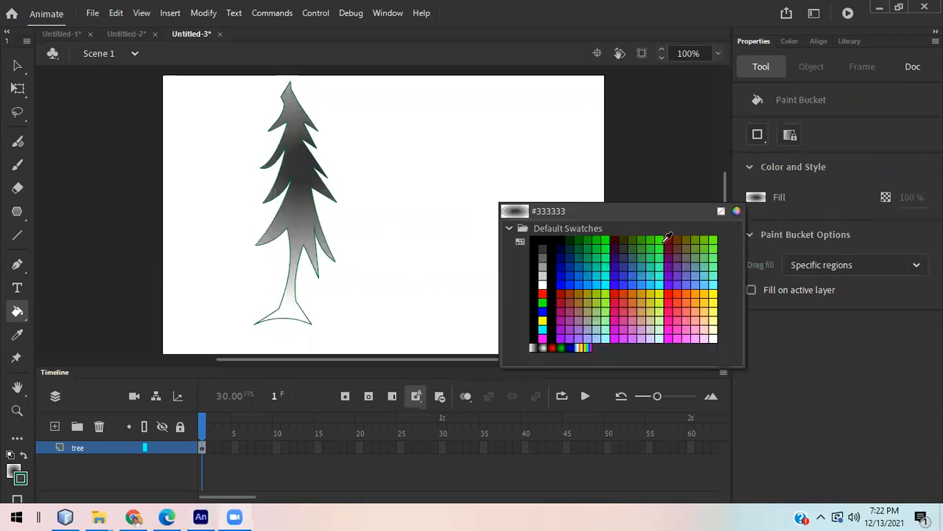
left_click(599, 243)
left_click(293, 200)
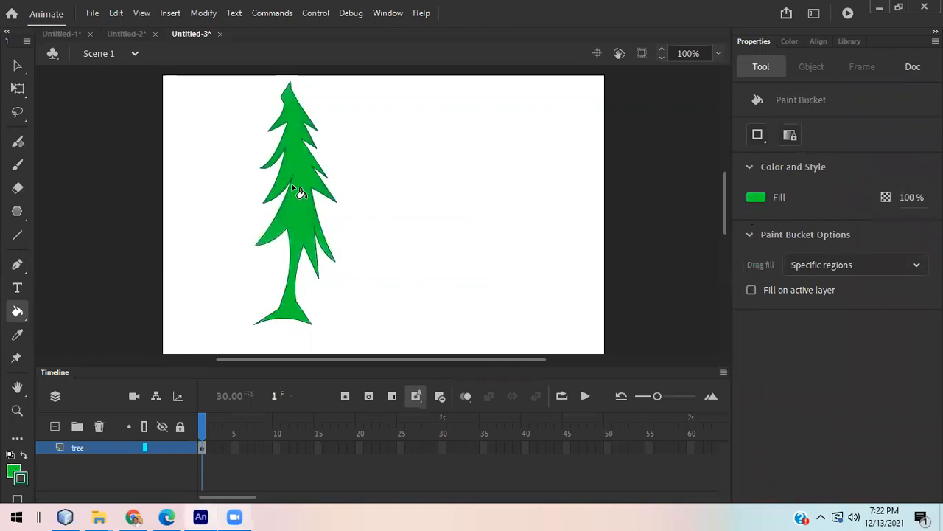
Delete the thin outline stroke around the green tree.
left_click(18, 65)
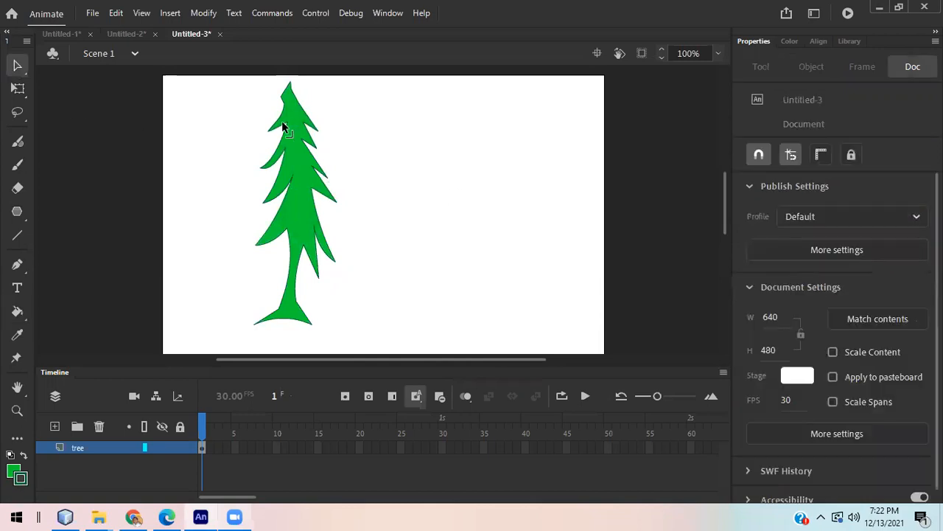
double_click(287, 127)
key("Delete")
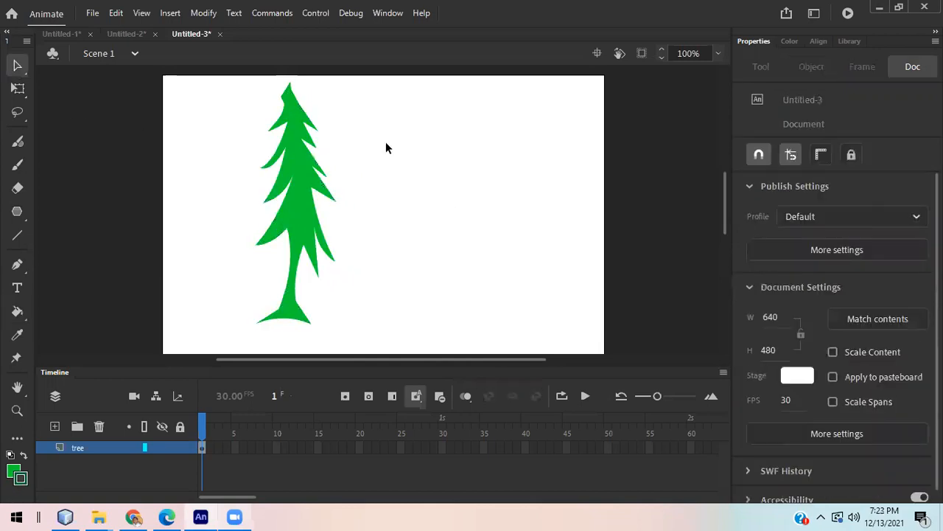
left_click(297, 200)
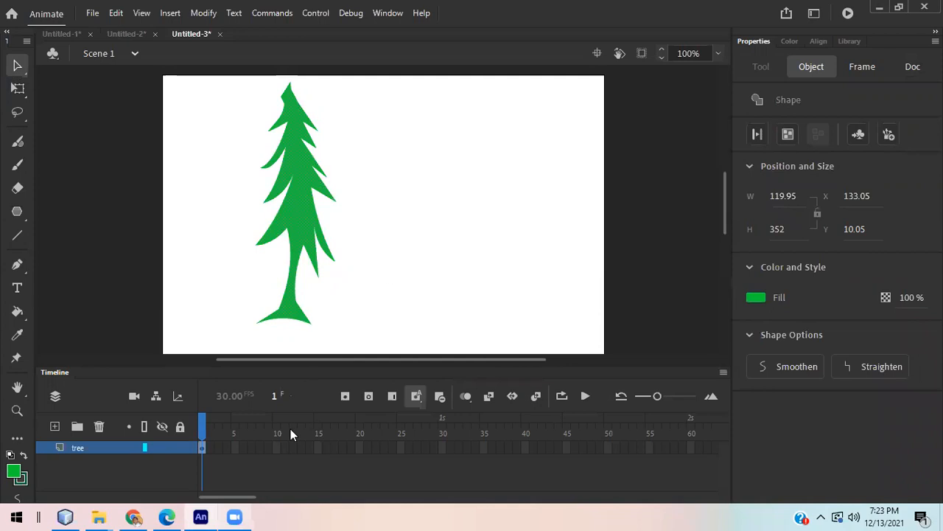
right_click(238, 448)
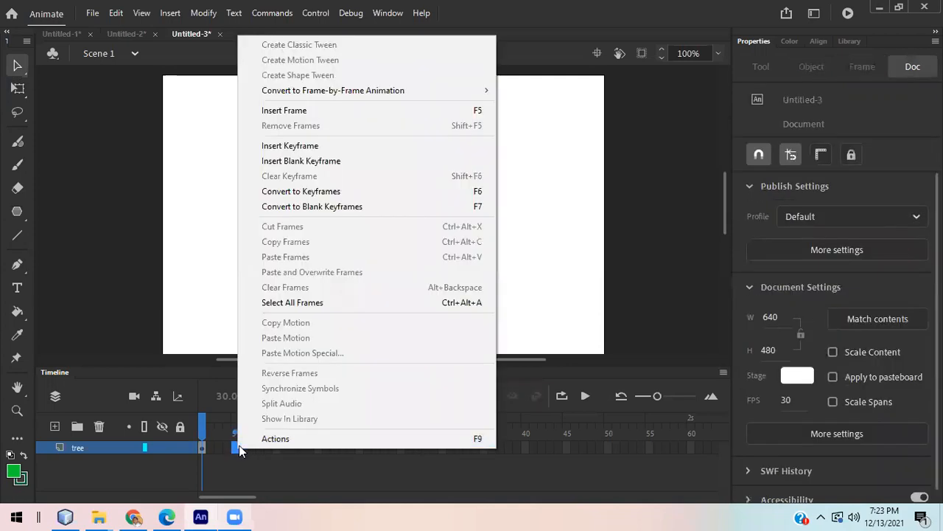
left_click(202, 448)
Make three copies of the tree and spread them over the stage, one at its left edge and two right of the original.
left_click(296, 259)
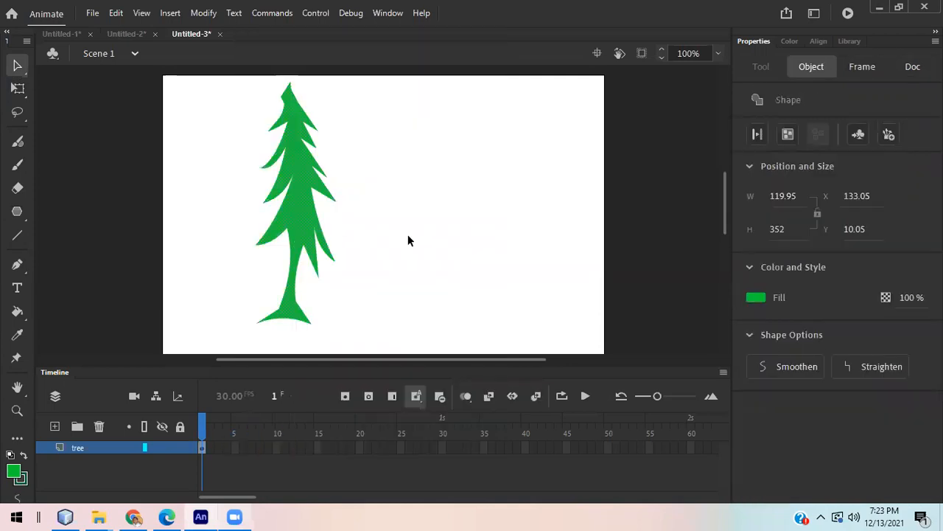
left_click_drag(325, 213, 410, 236)
left_click(116, 13)
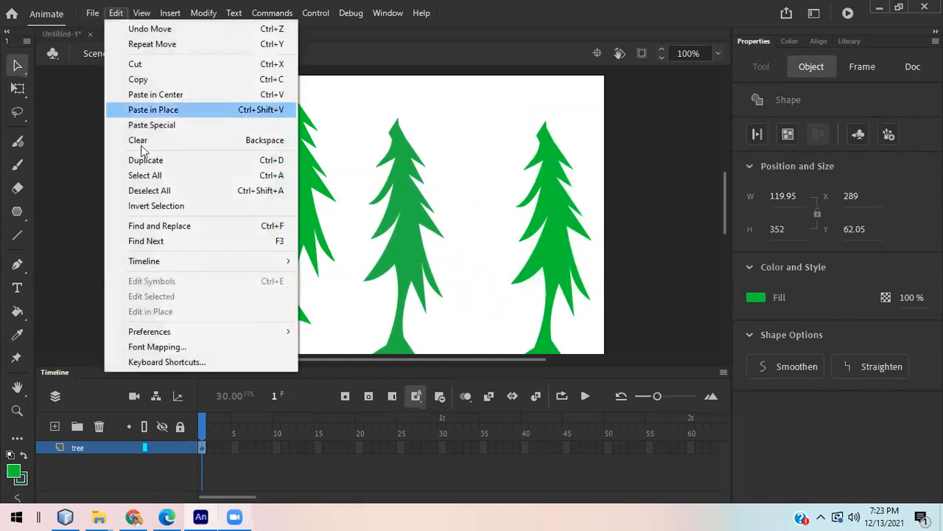
left_click(162, 162)
left_click_drag(407, 211, 197, 222)
Shift the original tree lower and slightly left, and move the middle tree copy a little left and down.
left_click_drag(302, 223, 287, 267)
left_click(400, 221)
left_click_drag(402, 194, 375, 206)
left_click(493, 175)
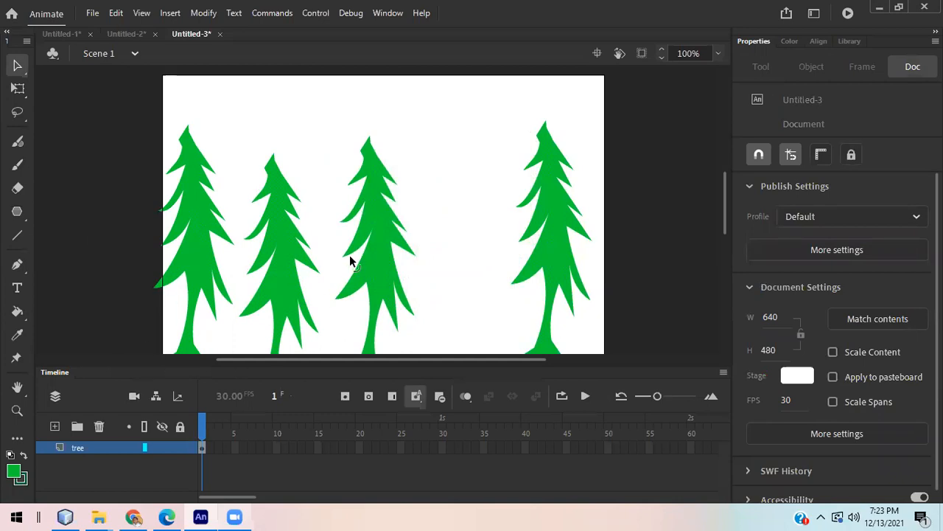
Add two more tree copies between the middle and rightmost trees, the second set higher and overlapping the first.
left_click(378, 259)
left_click_drag(379, 259, 467, 266)
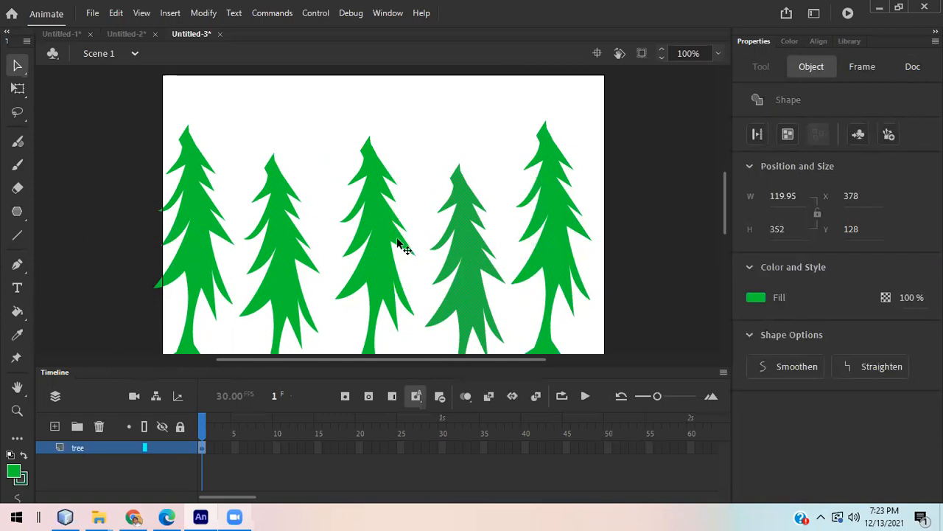
key("Escape")
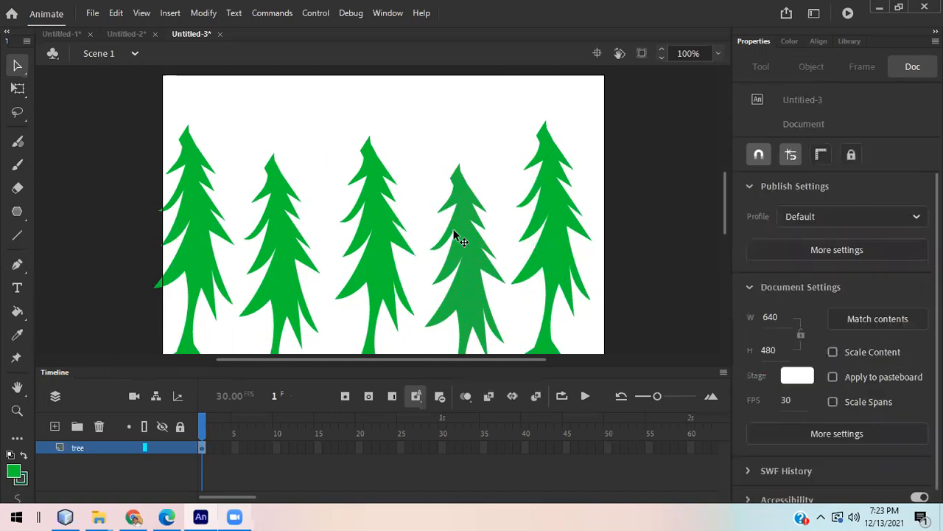
left_click(471, 238)
left_click_drag(470, 238, 427, 195)
left_click(496, 184)
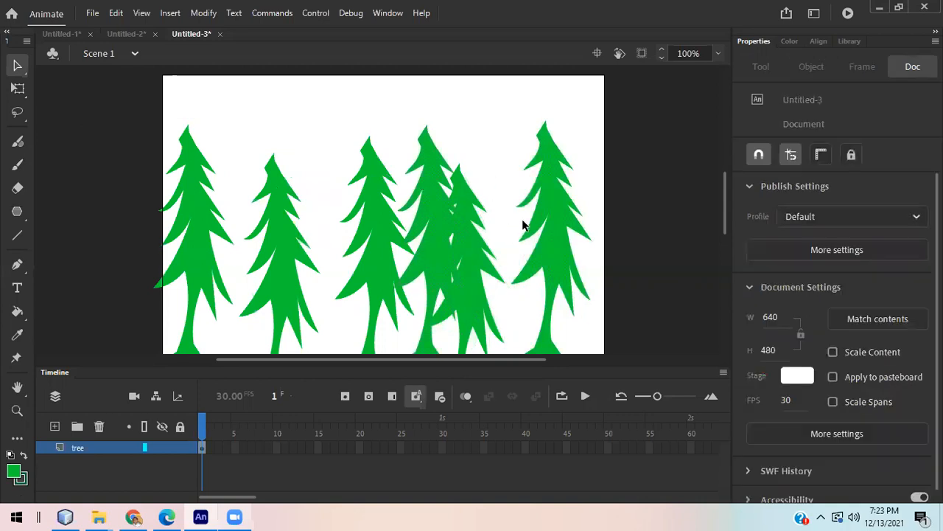
In the document settings, enable Scale content and change the stage color to dark blue.
right_click(303, 127)
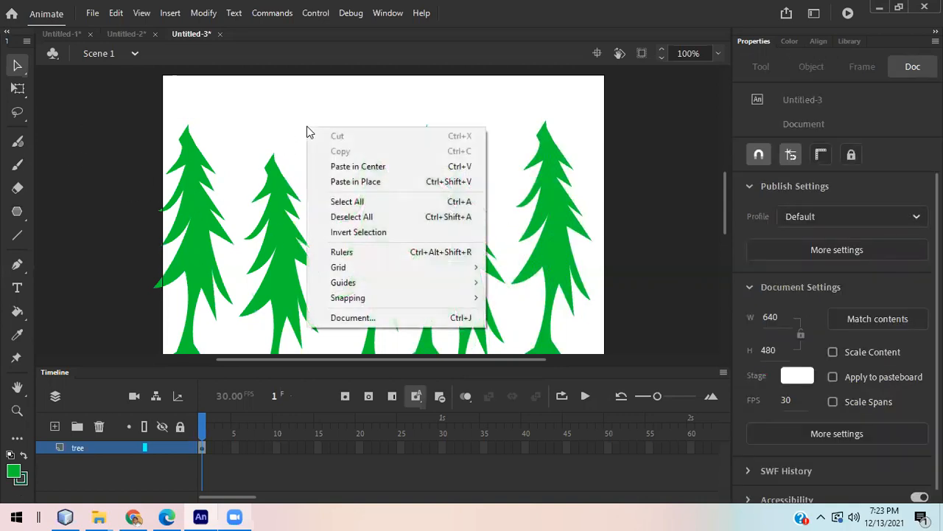
left_click(354, 317)
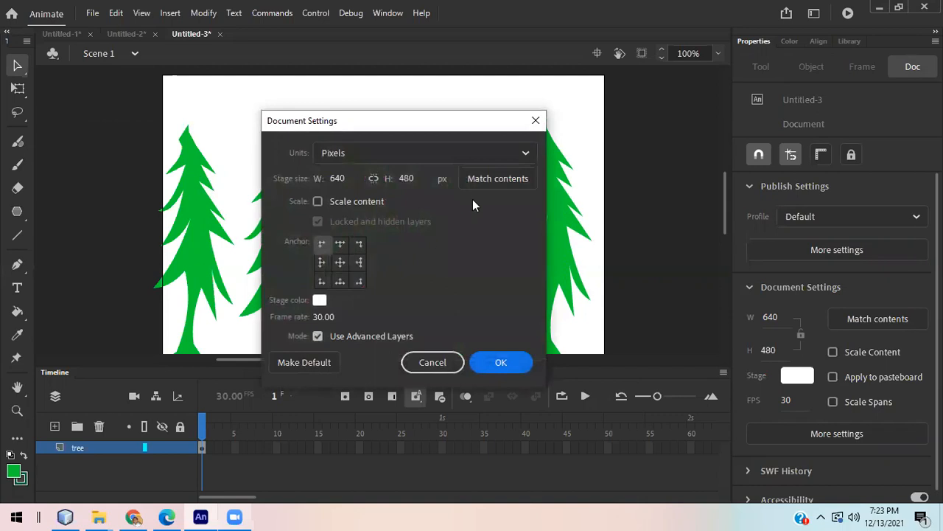
left_click(320, 204)
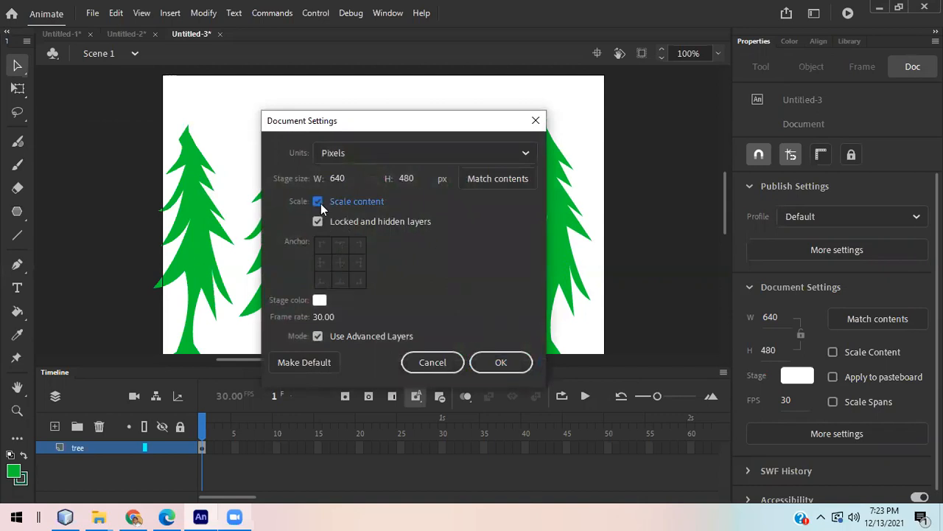
left_click(319, 301)
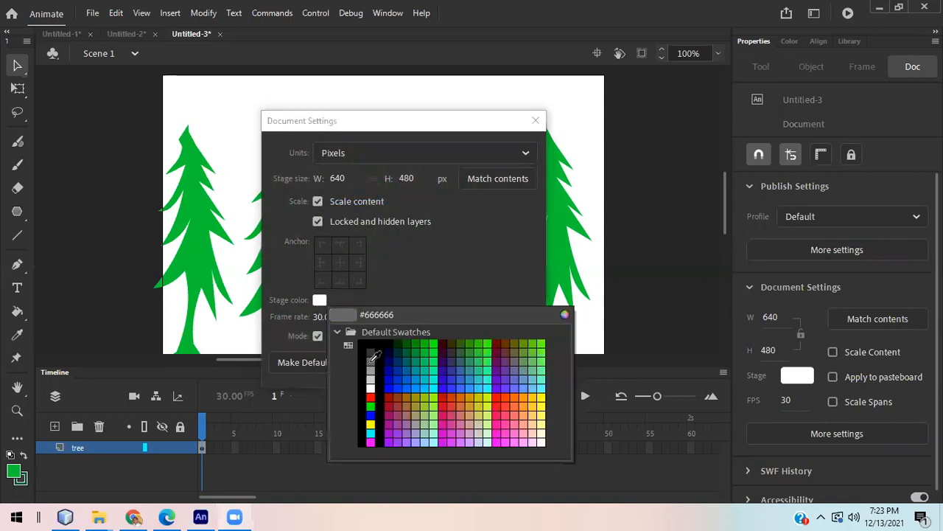
left_click(387, 369)
left_click(320, 301)
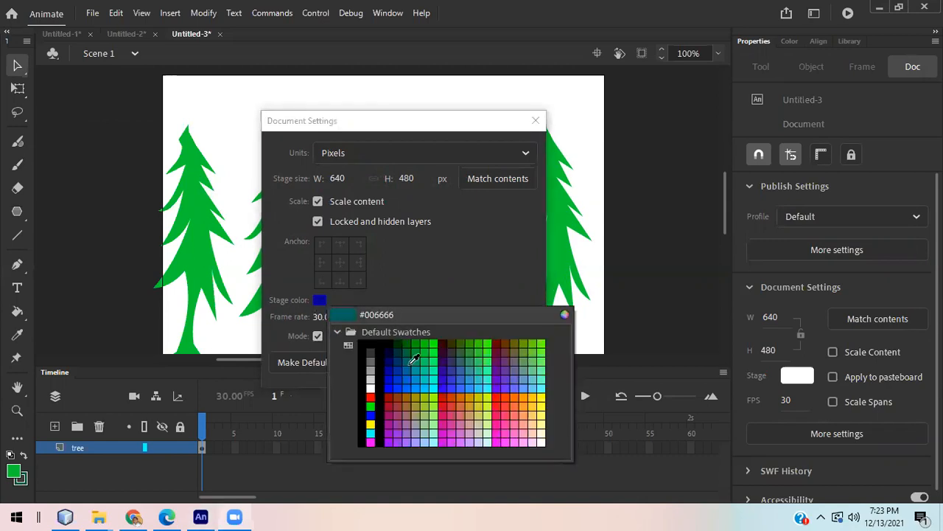
left_click(398, 360)
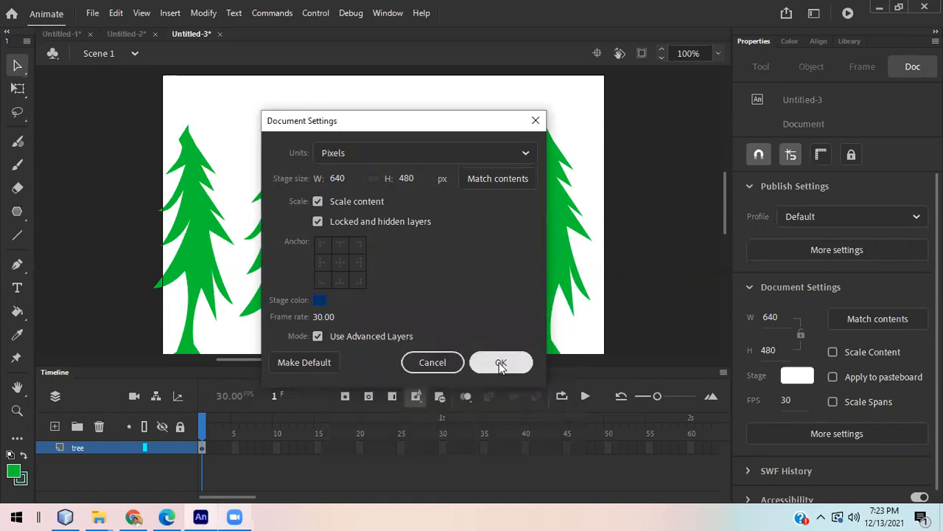
left_click(499, 362)
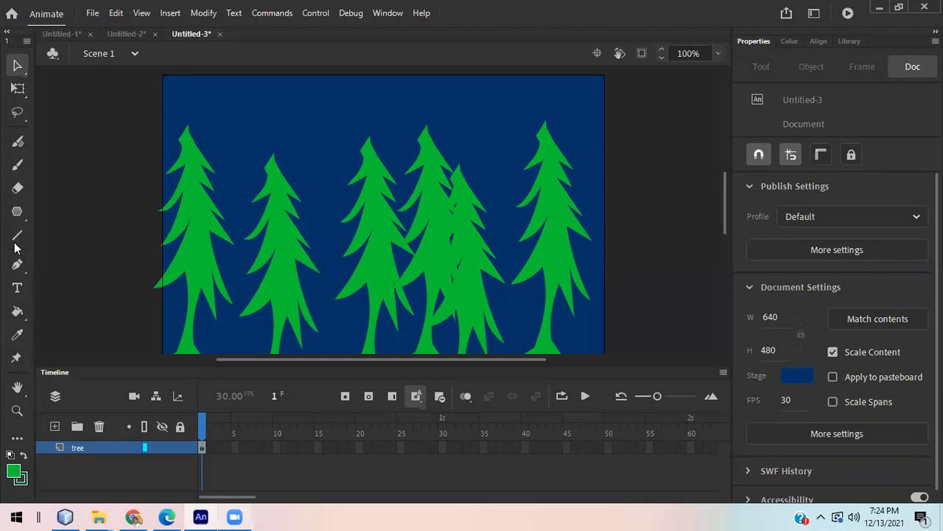
Draw a circle about 53 px wide in the sky above the second tree and fill it white as a moon.
left_click(19, 213)
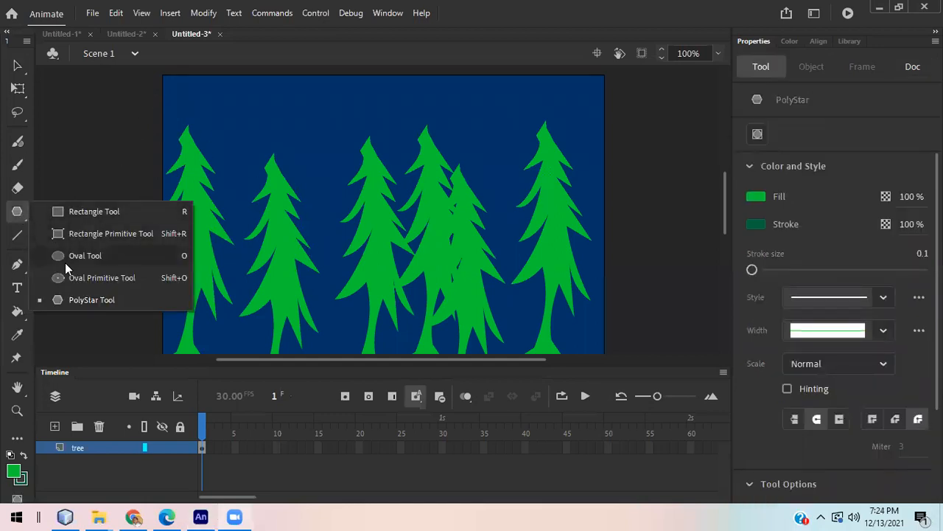
left_click(65, 259)
left_click_drag(262, 97, 297, 132)
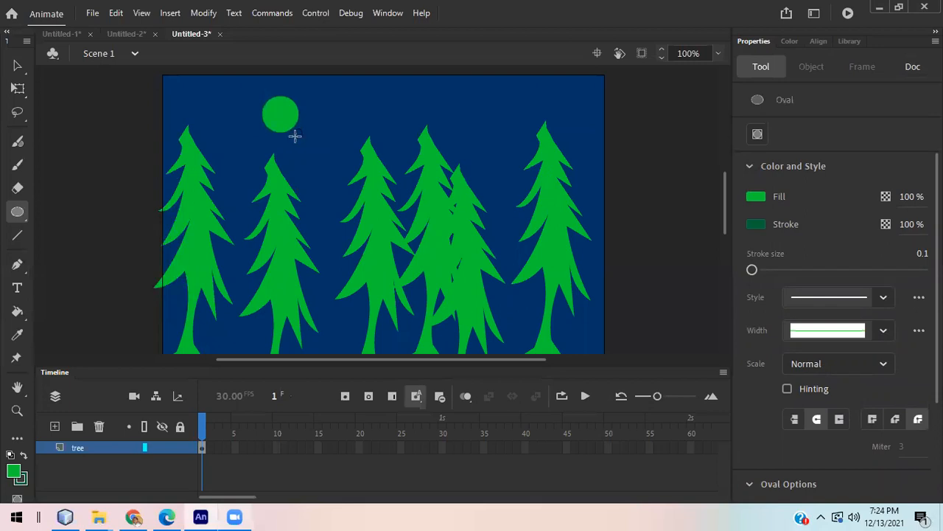
left_click(18, 64)
left_click(282, 110)
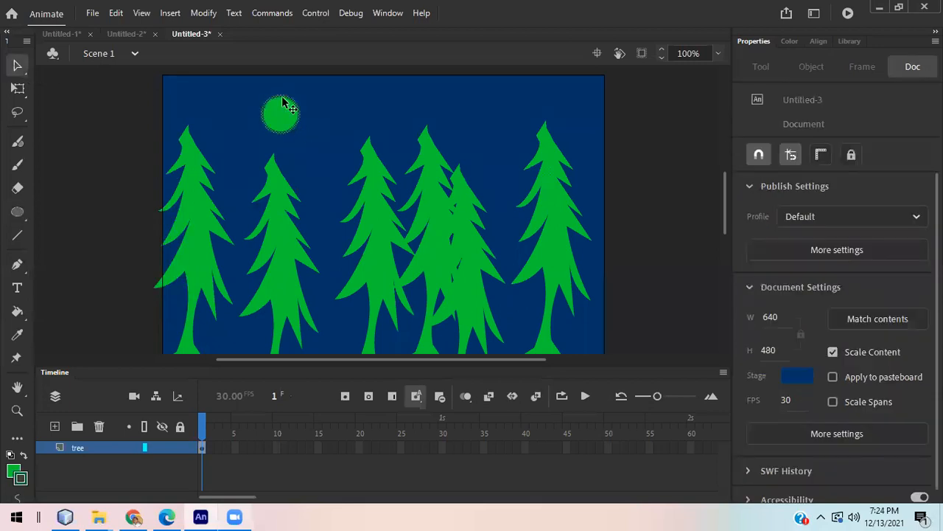
left_click(375, 115)
left_click(281, 131)
left_click(12, 472)
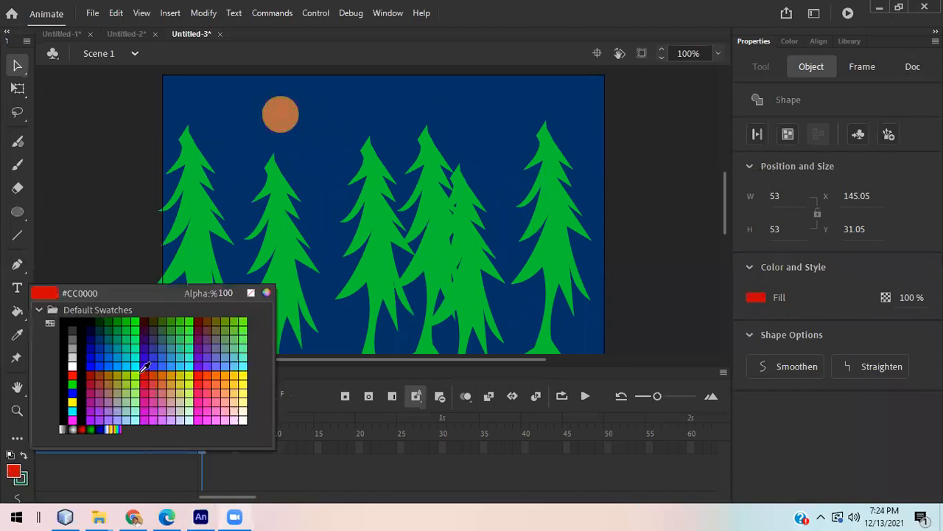
left_click(70, 368)
left_click(372, 114)
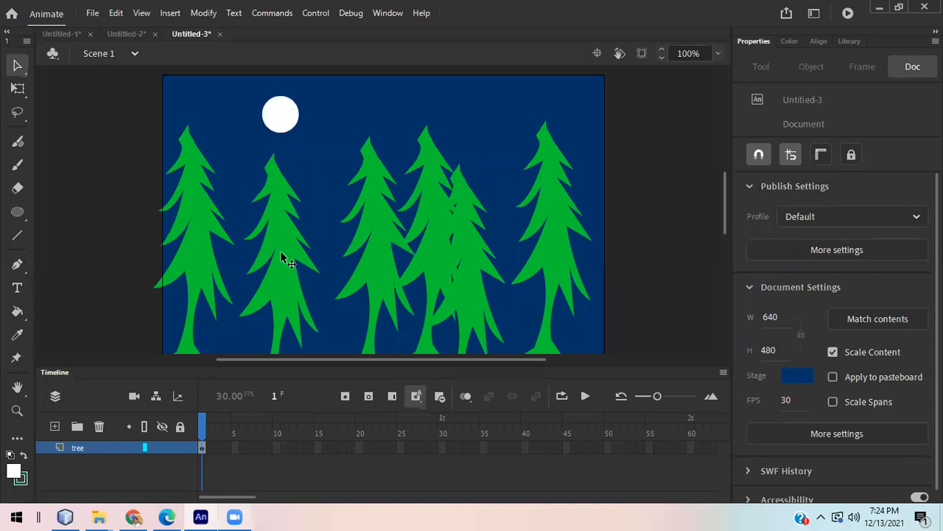
left_click(17, 165)
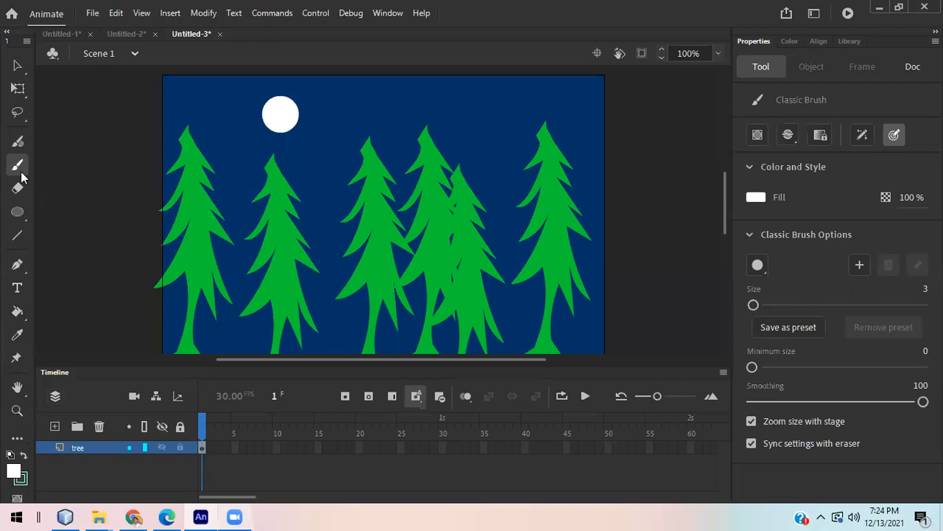
left_click(17, 141)
left_click(357, 111)
left_click(404, 108)
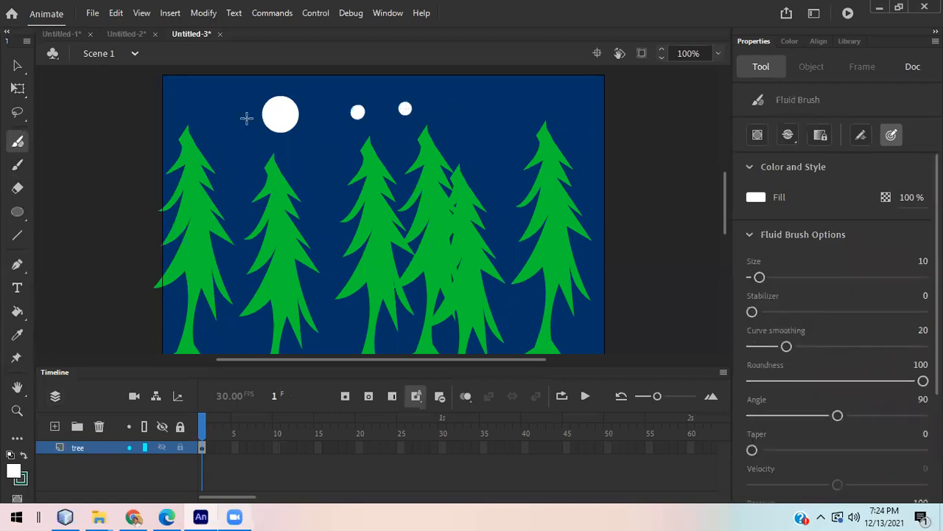
left_click(18, 65)
left_click(358, 113)
key("Delete")
left_click(405, 109)
key("Delete")
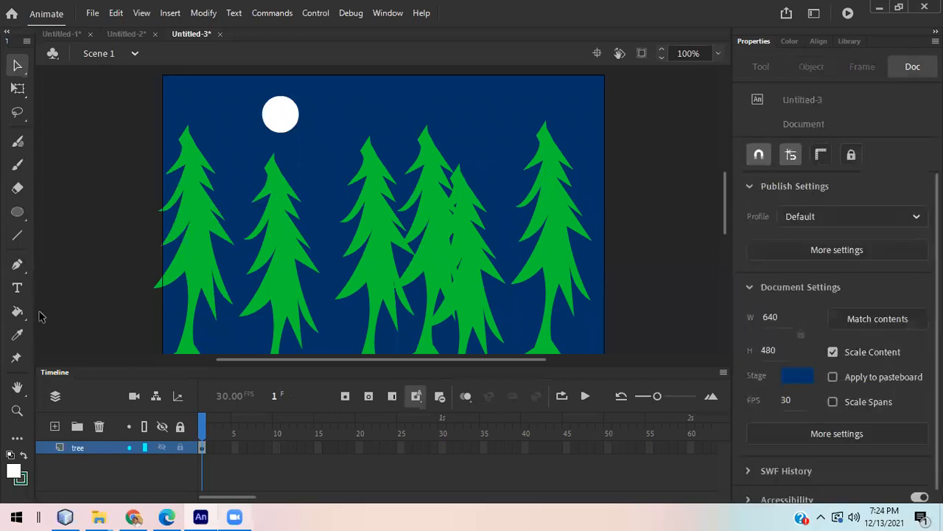
Draw a small white six-pointed star, about 14 by 16 px, to the right of the moon and remove its outline.
left_click(18, 213)
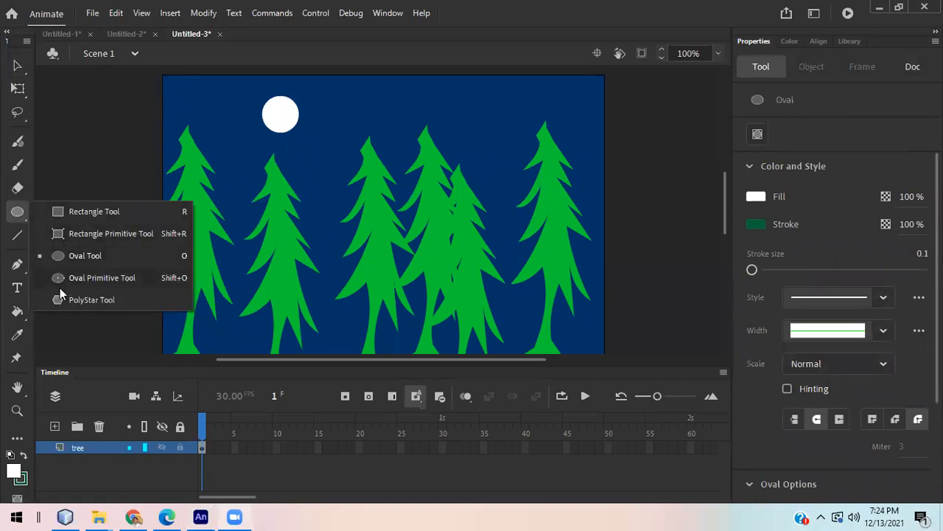
left_click(81, 300)
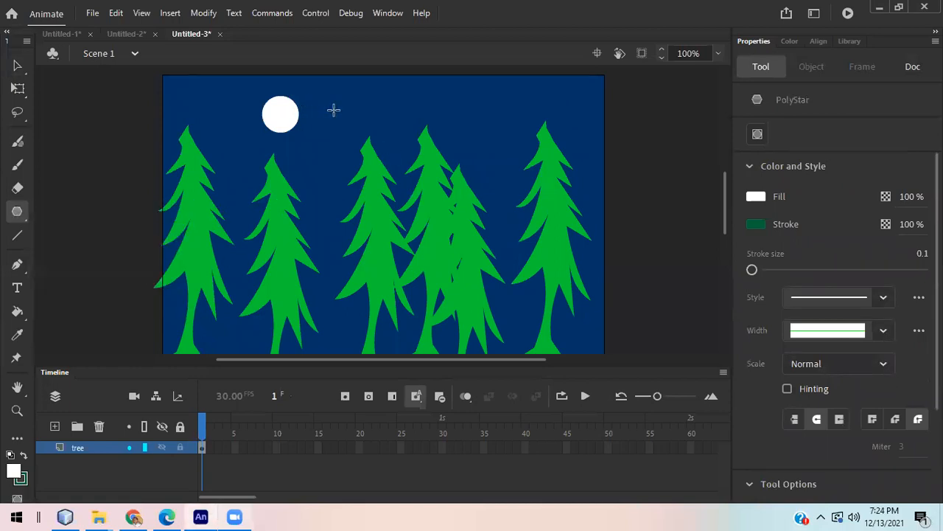
left_click_drag(330, 108, 332, 112)
left_click(18, 65)
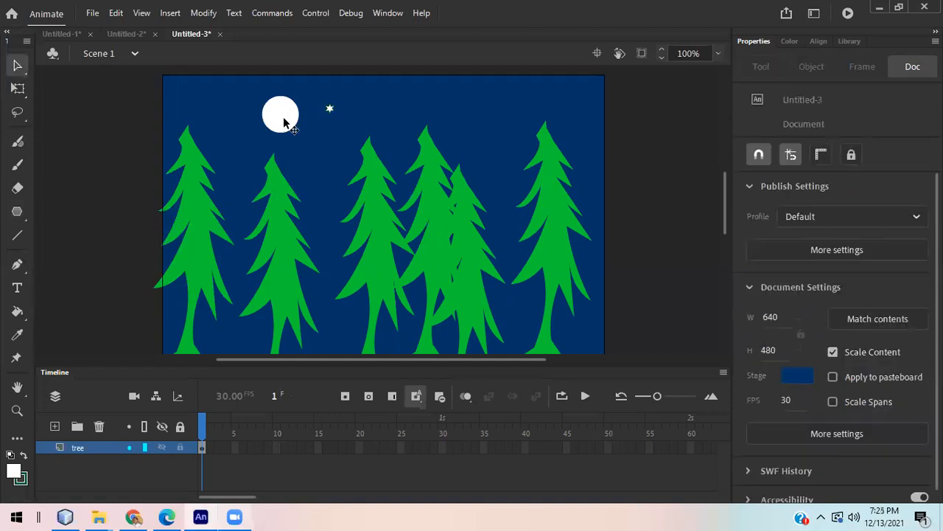
left_click(330, 109)
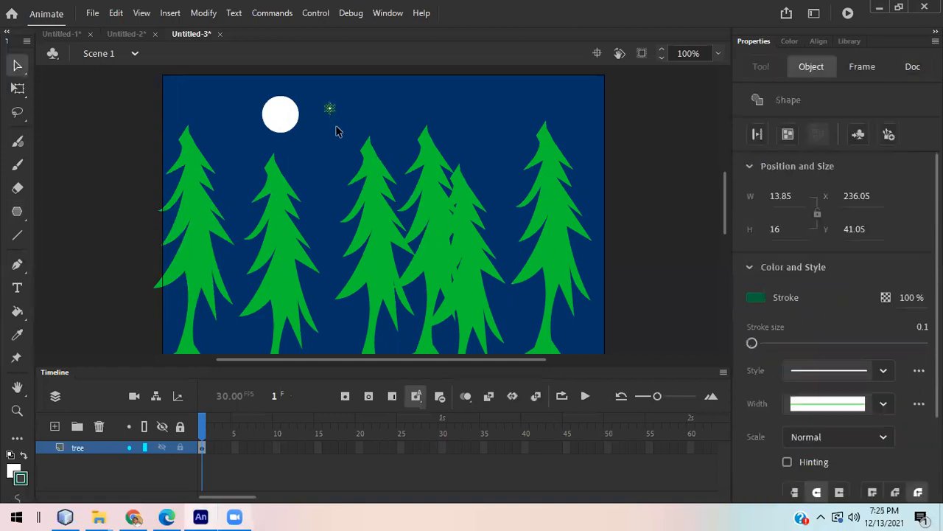
left_click(336, 131)
left_click_drag(319, 95, 356, 133)
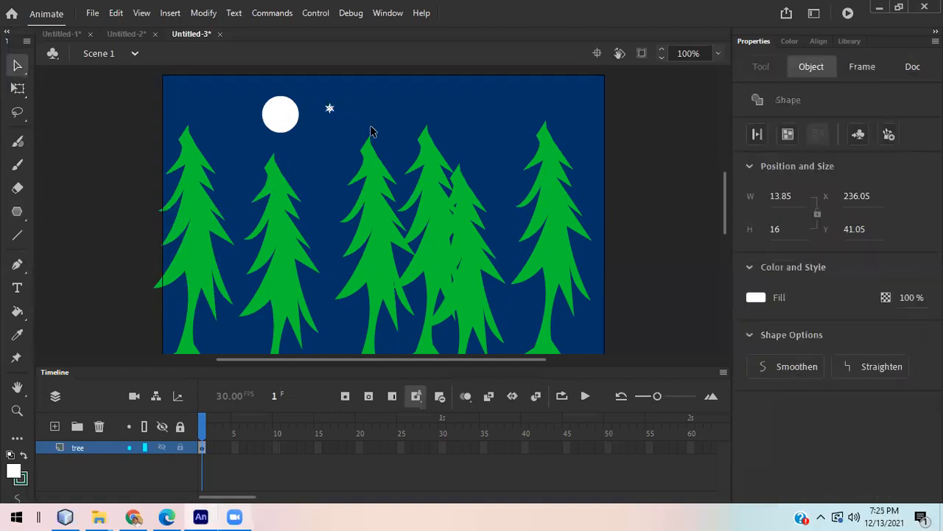
Make six copies of the star, placing one left of the moon and spreading five over the sky toward the right edge.
key("ctrl+v")
left_click_drag(384, 215, 217, 116)
left_click(459, 99)
left_click(400, 126)
key("ctrl+d")
key("ctrl+d")
key("ctrl+d")
key("ctrl+d")
Duplicate the star beside the moon, place the copy just below it, and fill the copy gray.
left_click(345, 133)
left_click(331, 110)
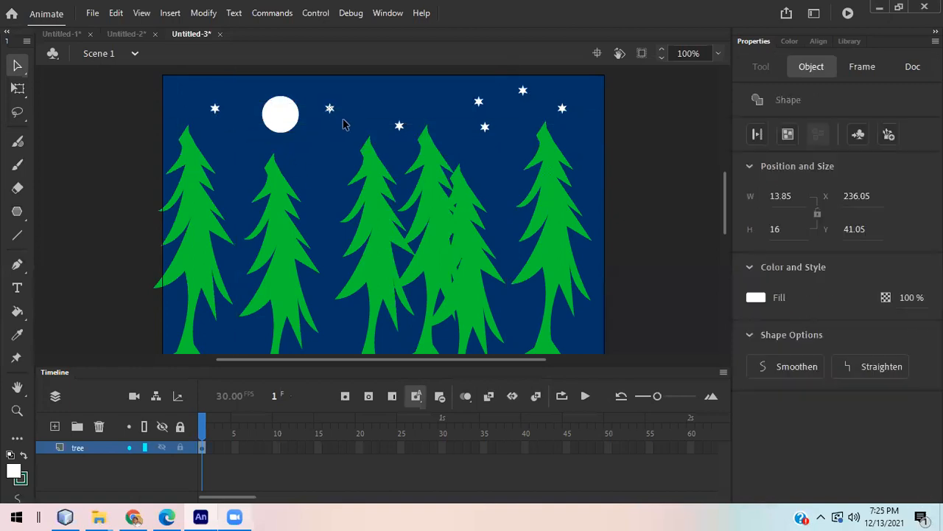
key("ctrl+d")
left_click_drag(341, 119, 347, 157)
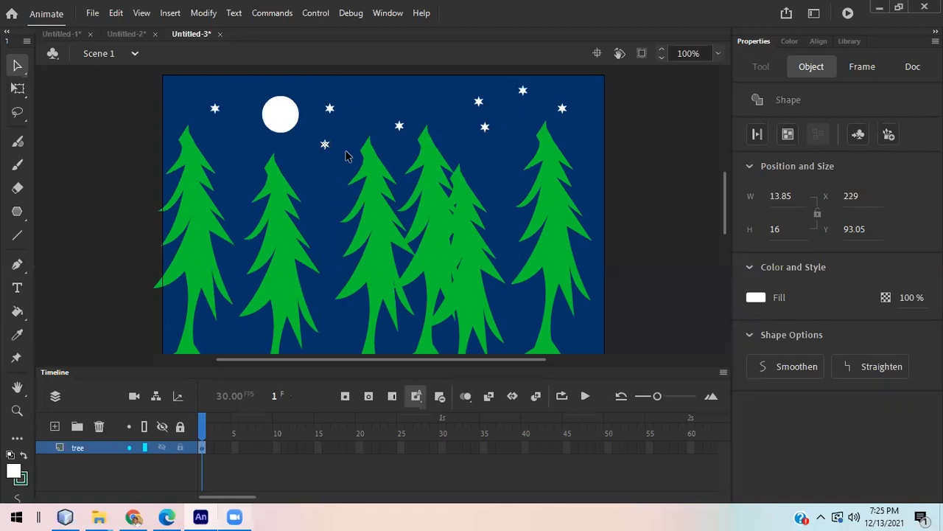
left_click(14, 471)
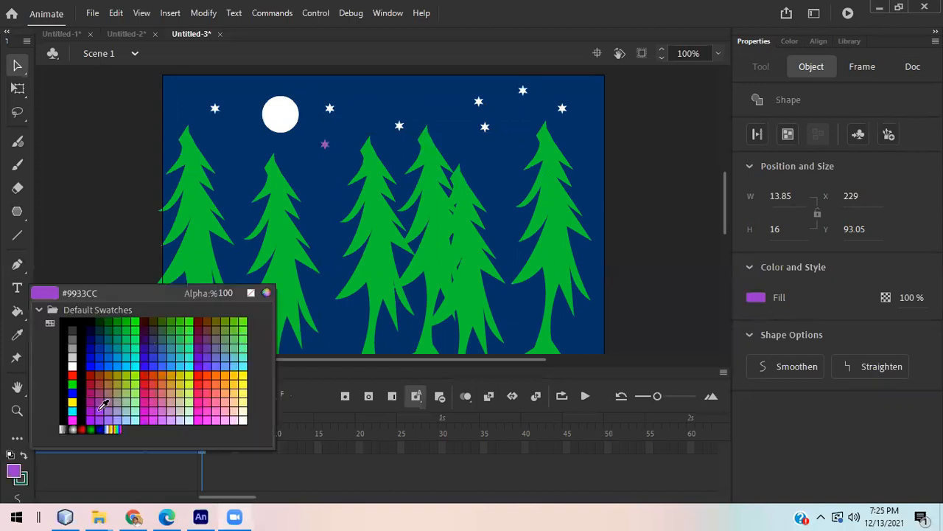
left_click(72, 348)
left_click(336, 198)
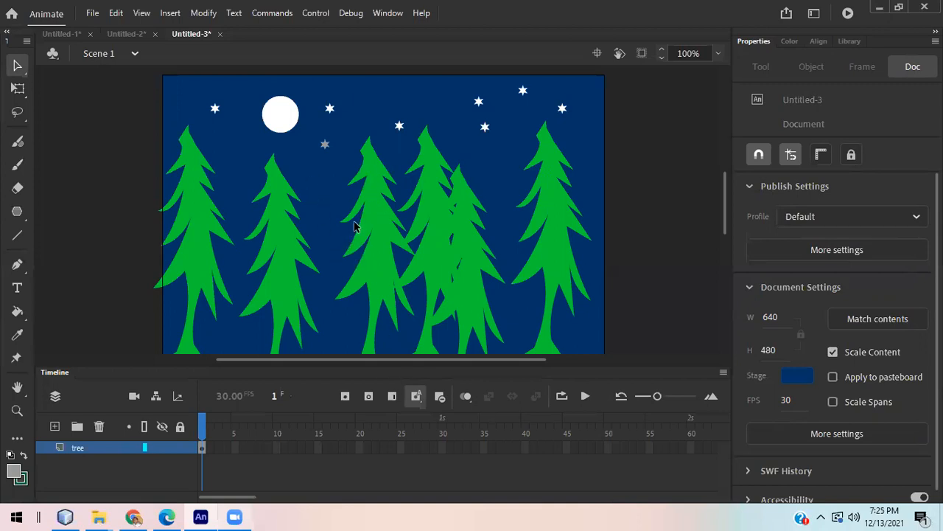
Lock the tree layer and hide it.
scroll(298, 339, "down", 5)
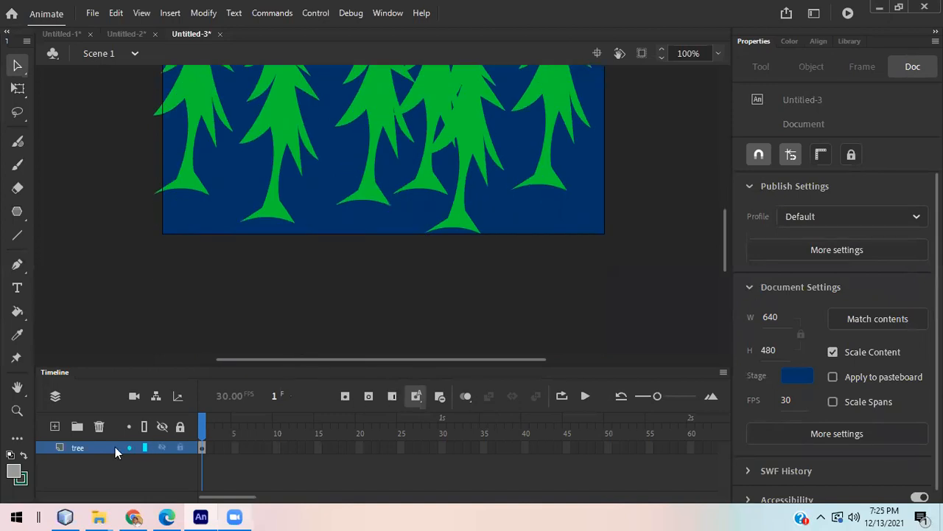
left_click(161, 447)
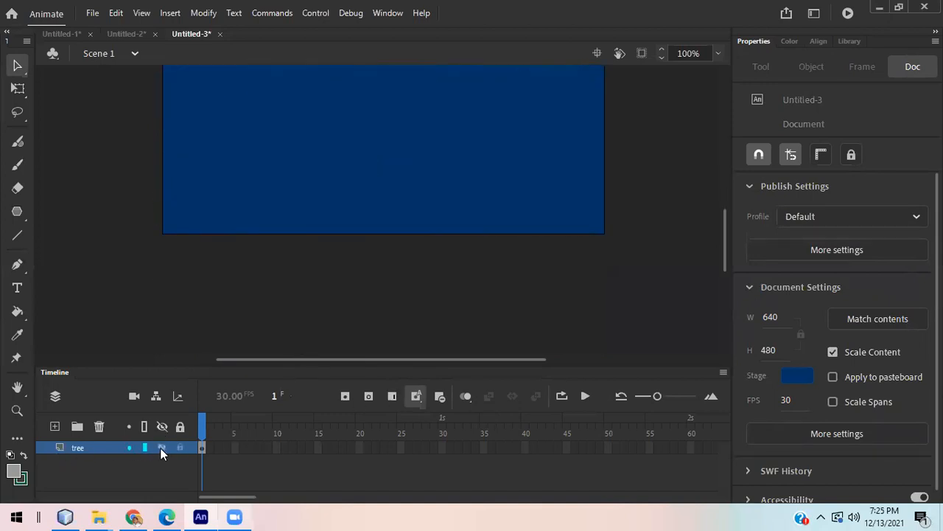
left_click(161, 447)
left_click(161, 447)
scroll(280, 318, "up", 5)
scroll(275, 304, "down", 5)
left_click(162, 448)
scroll(262, 314, "up", 7)
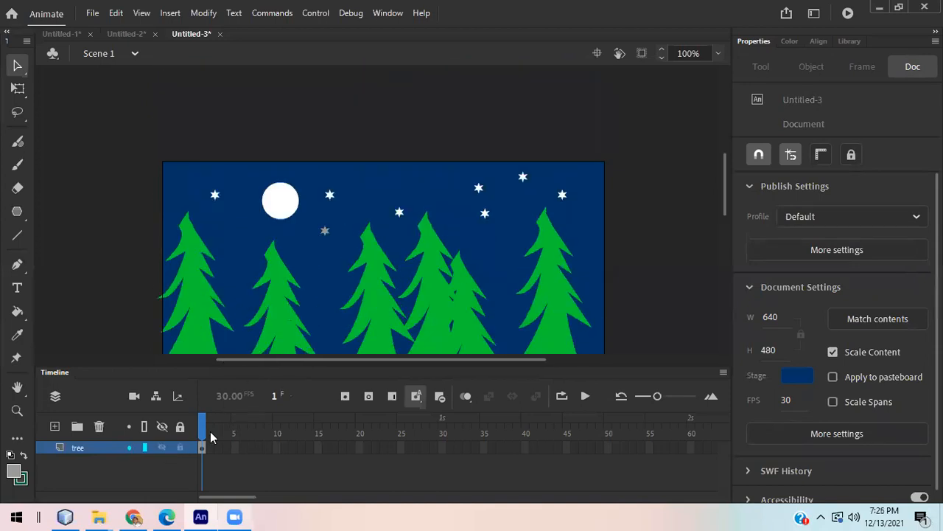
left_click_drag(283, 320, 364, 251)
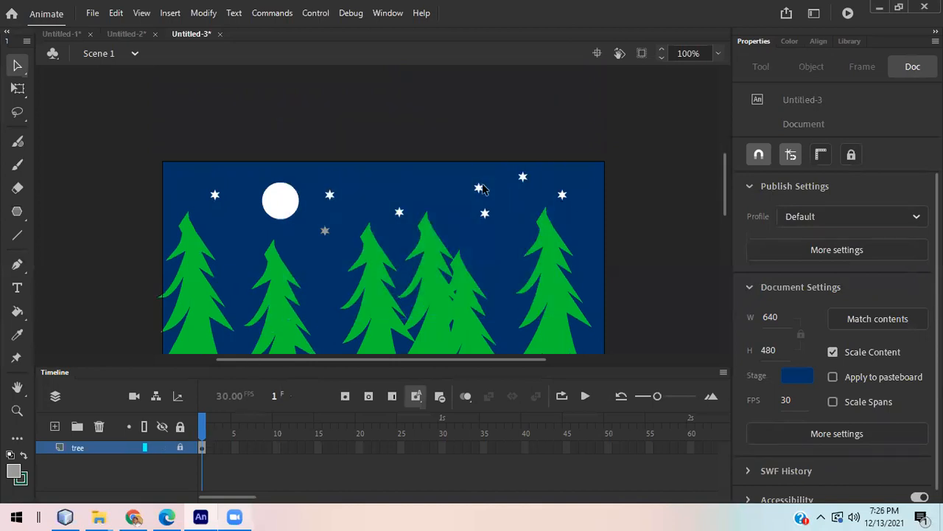
left_click(161, 448)
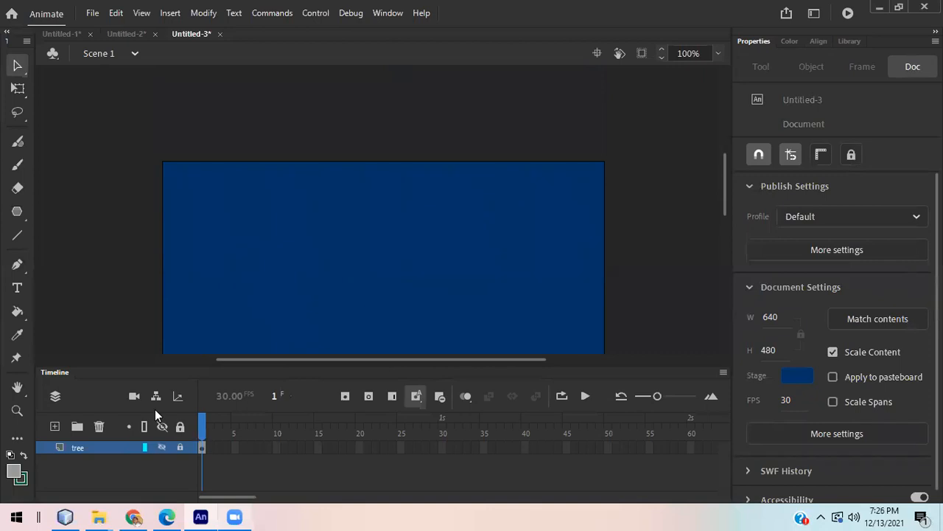
Add a new layer beneath the tree layer and name it background.
left_click(53, 427)
left_click_drag(78, 448, 81, 473)
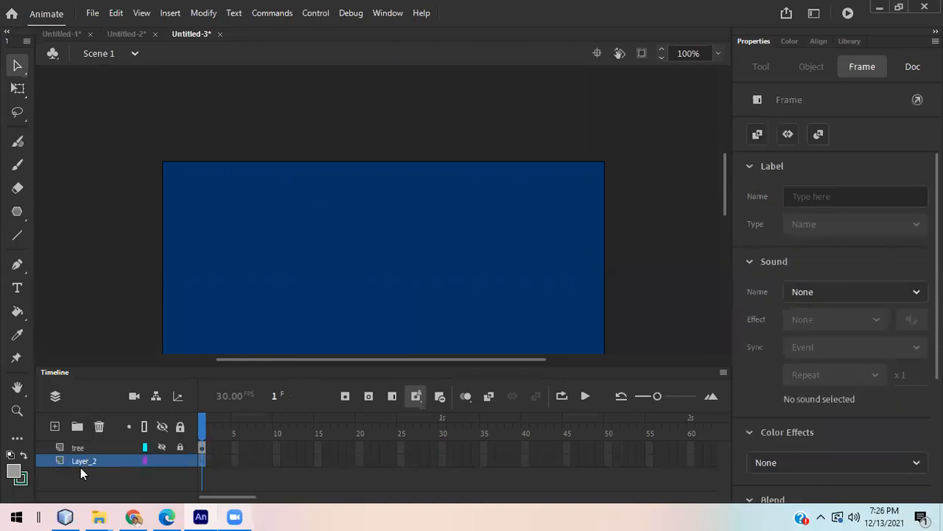
double_click(84, 461)
type("b")
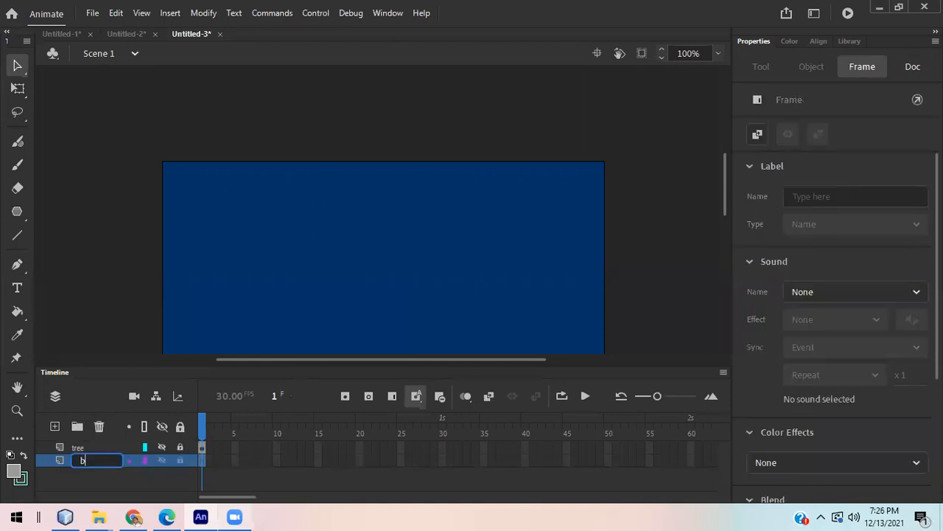
type("ackground")
left_click(311, 283)
On the background layer, trace a hill ridge with the Pen tool from left of the stage over a peak to beyond its right edge.
scroll(251, 213, "down", 3)
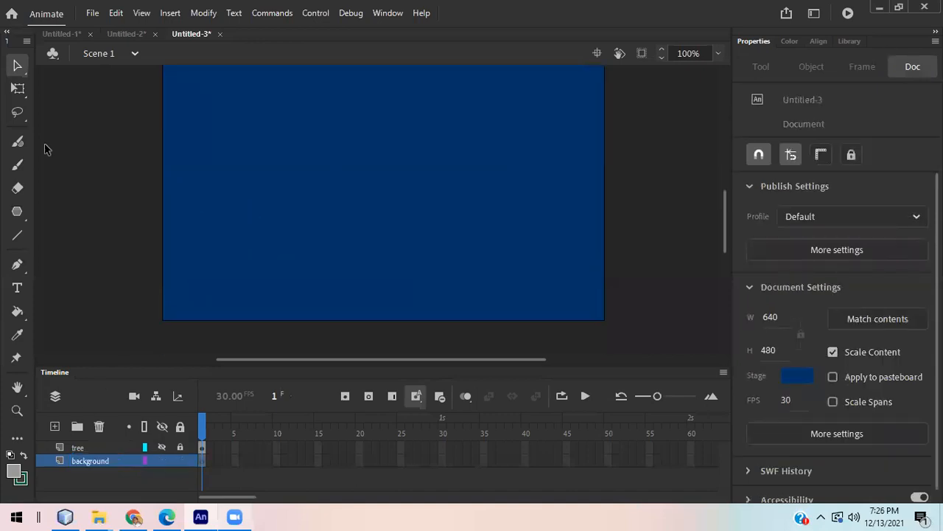
left_click(17, 263)
left_click(135, 251)
left_click_drag(262, 142, 321, 139)
left_click_drag(395, 162, 435, 187)
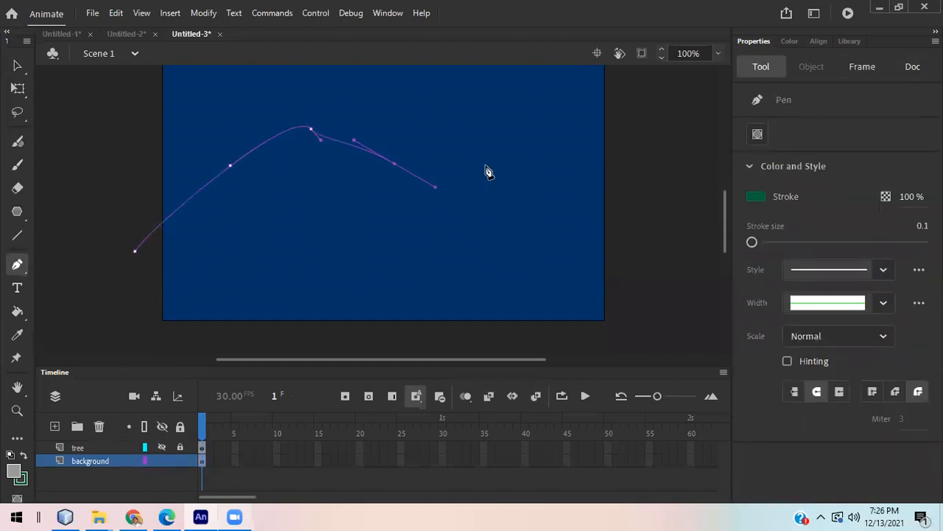
left_click(502, 209)
left_click(617, 226)
left_click(657, 221)
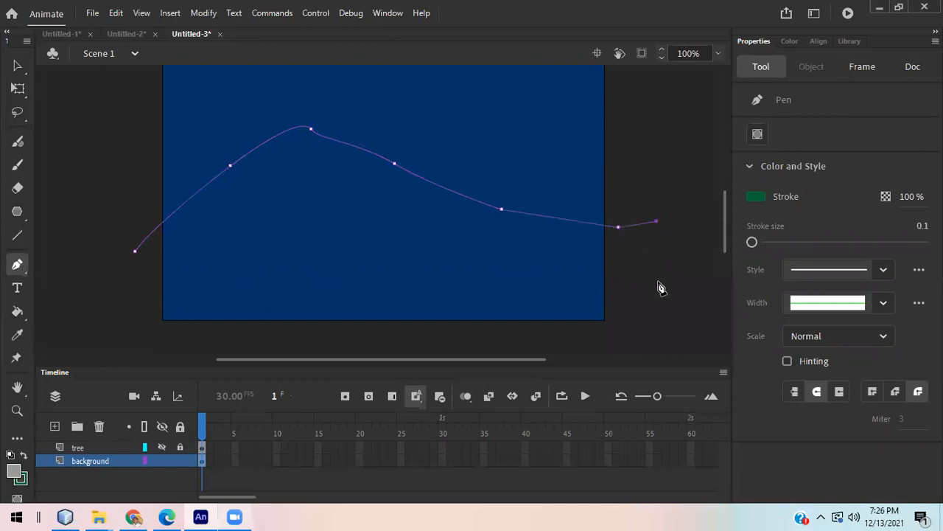
Continue the hill path around the outside of the stage's lower edge and close it at the starting point.
left_click(658, 311)
left_click(519, 342)
left_click(174, 344)
left_click(102, 322)
left_click(136, 252)
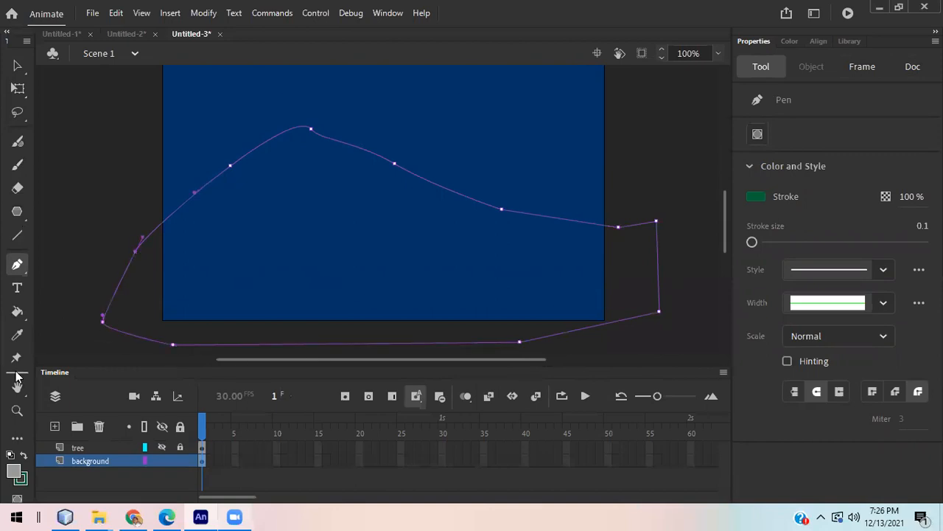
left_click(17, 311)
left_click(302, 217)
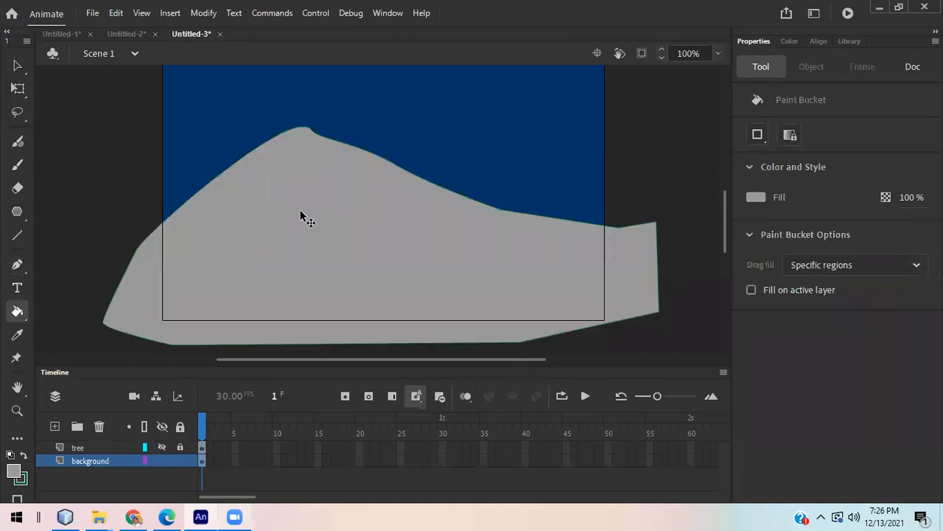
key("ctrl+z")
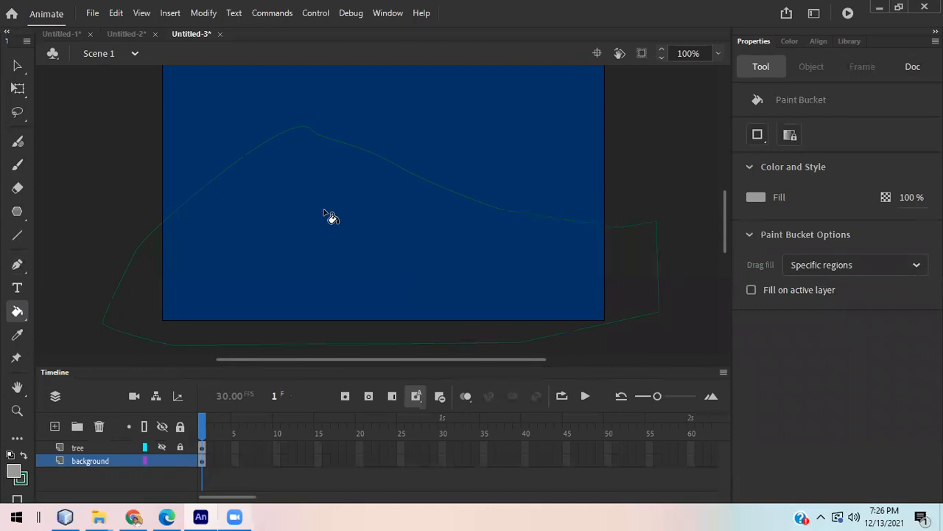
Fill the hill shape with green #009933, then refill it with a darker green.
left_click(756, 198)
left_click(583, 248)
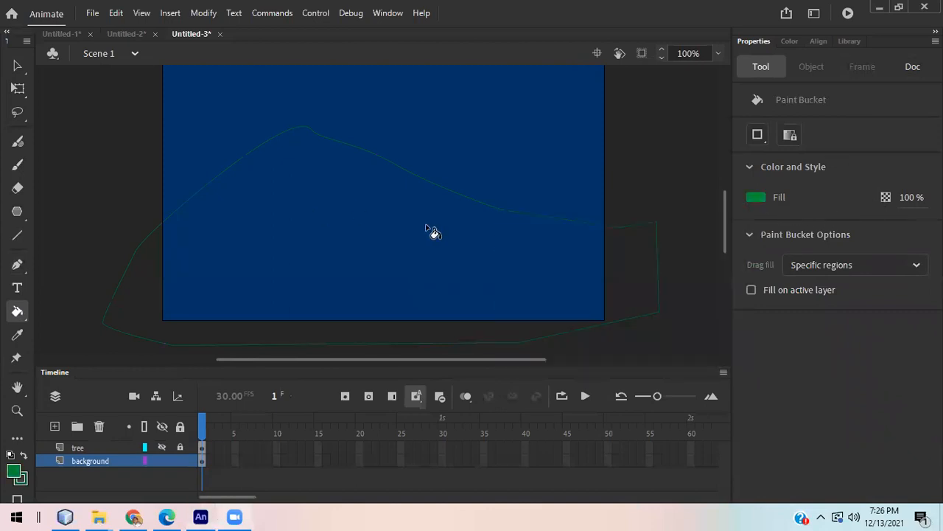
left_click(427, 227)
left_click(756, 197)
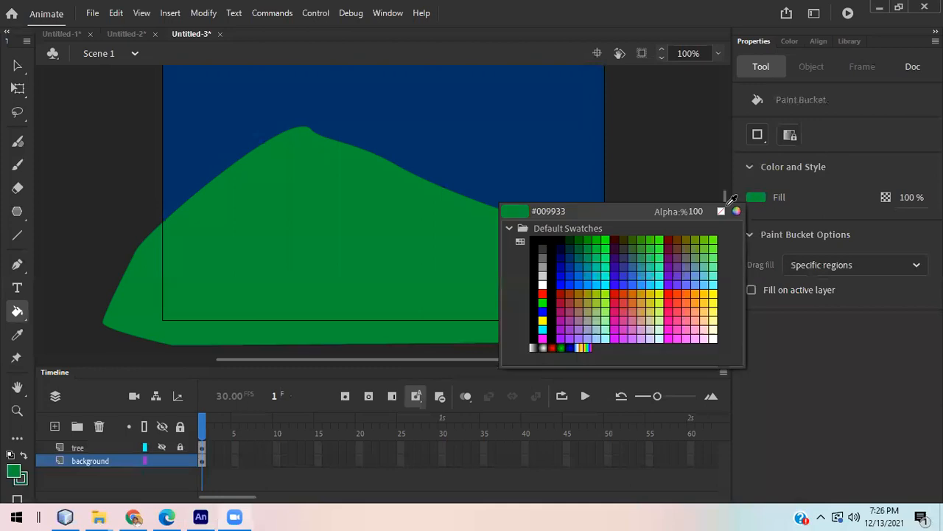
left_click(583, 241)
left_click(386, 212)
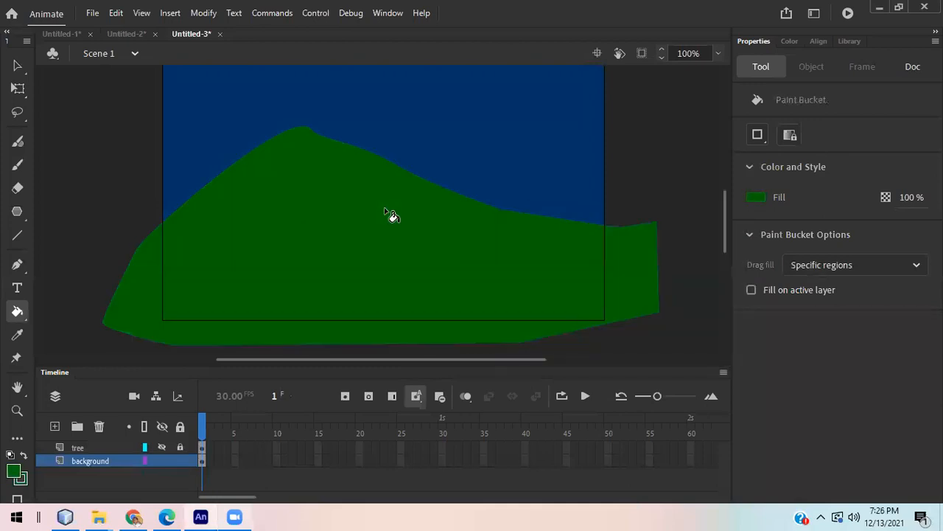
left_click(17, 65)
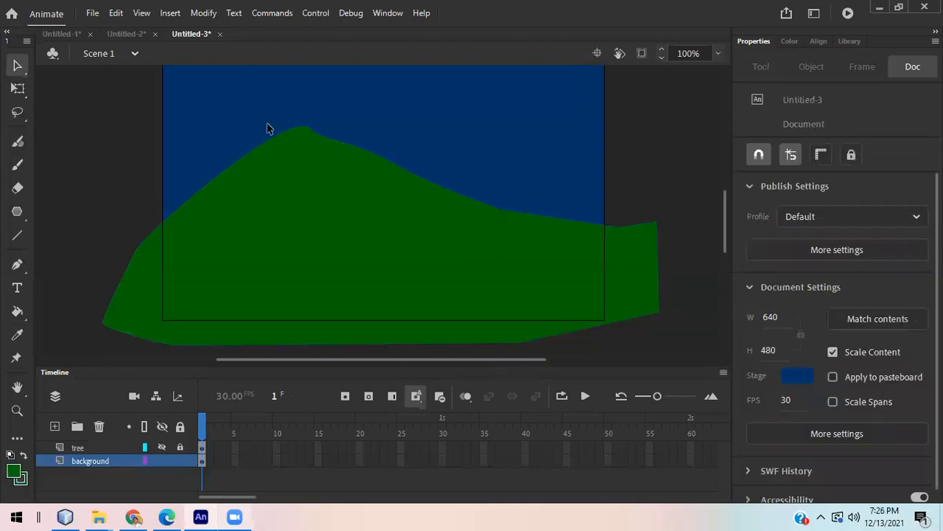
double_click(304, 124)
left_click(390, 236)
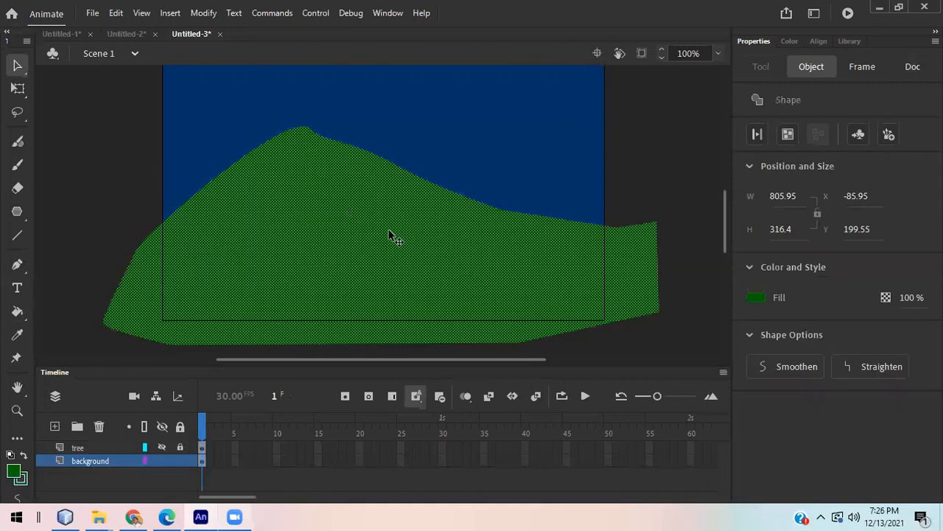
Trace a closed second hill outline with the Pen tool, overlapping the first hill's right slope and peaking at the stage's right edge.
left_click(18, 264)
left_click(404, 202)
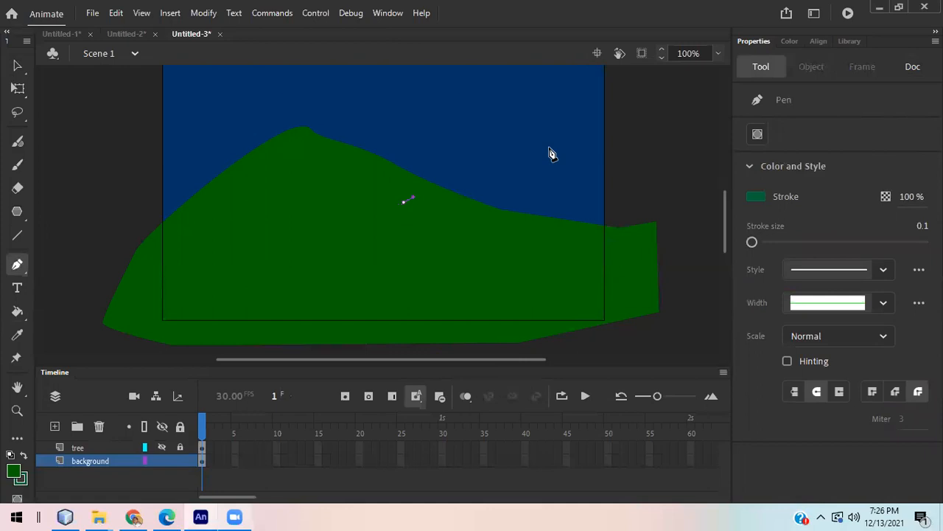
left_click(604, 120)
left_click(653, 154)
left_click(702, 219)
left_click(656, 240)
left_click(612, 256)
left_click(404, 202)
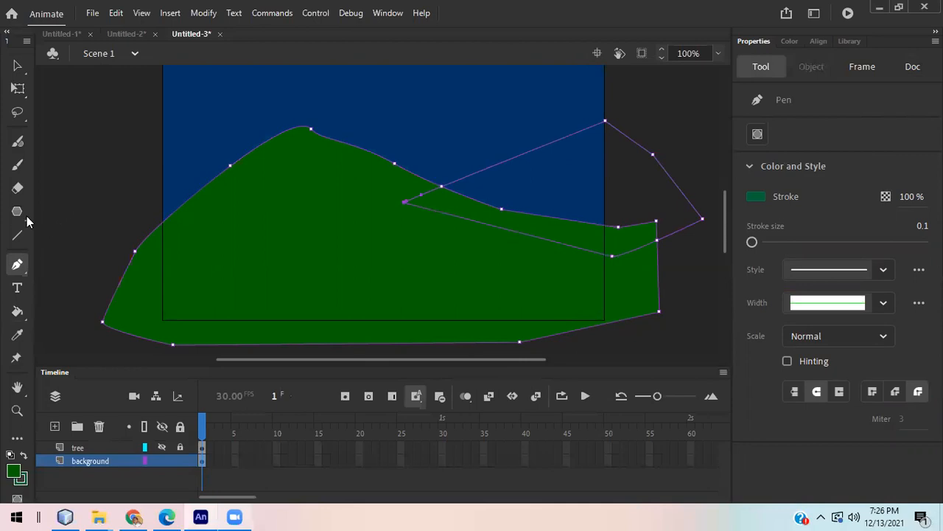
Fill the second hill with the same dark green and delete the leftover stroke crossing the merged hills.
left_click(18, 311)
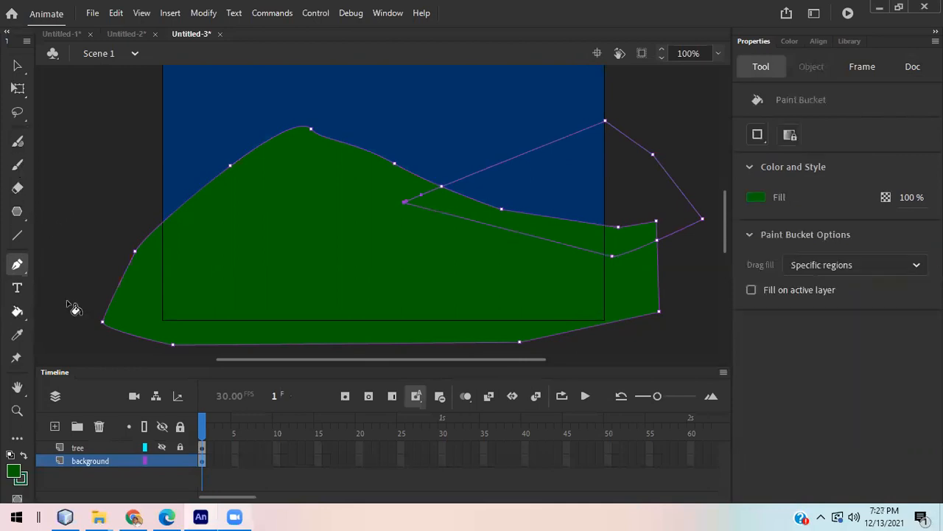
left_click(570, 191)
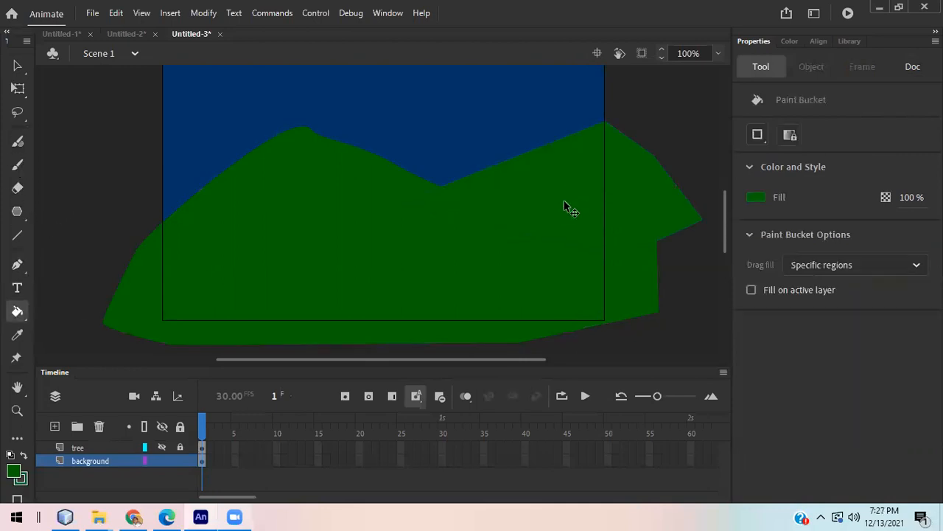
left_click(18, 66)
double_click(544, 241)
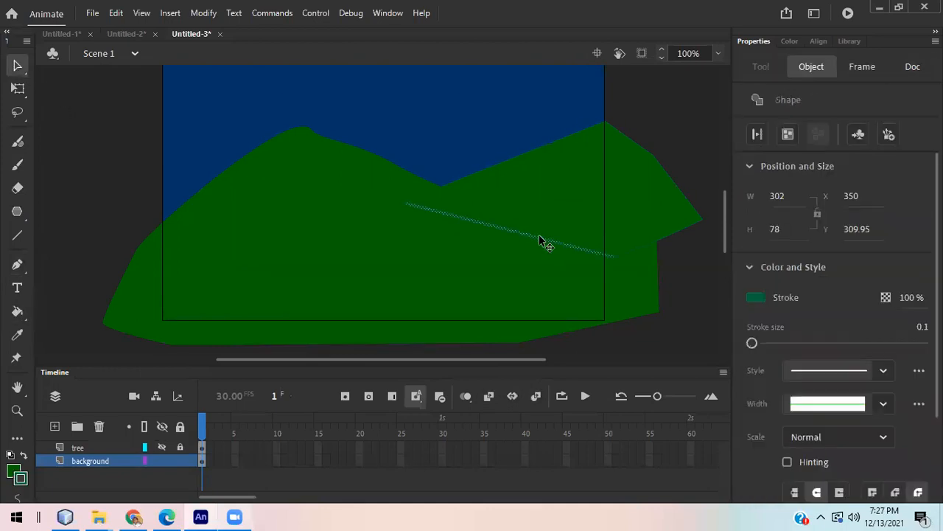
key("Delete")
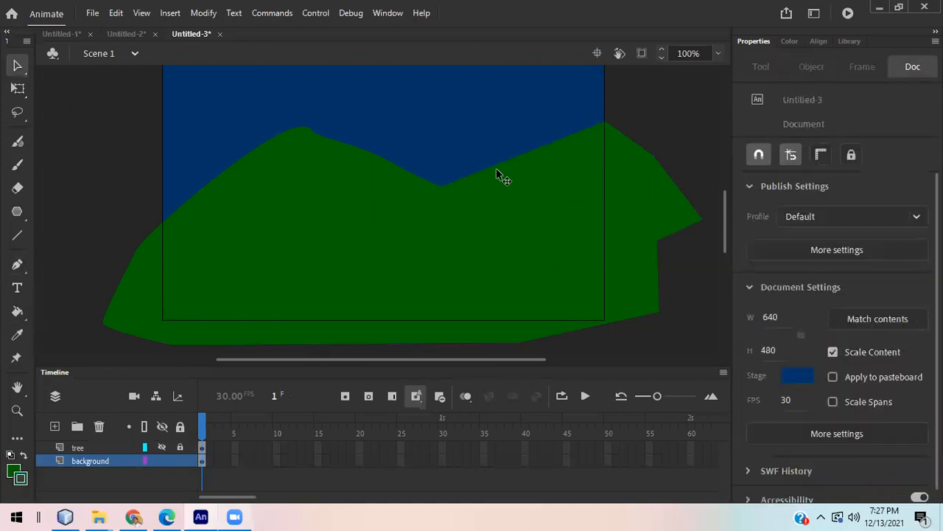
Reshape the left hill by bending its edges inward and pulling its summit up into a taller, steeper peak.
left_click_drag(495, 168, 501, 181)
left_click_drag(340, 142, 329, 167)
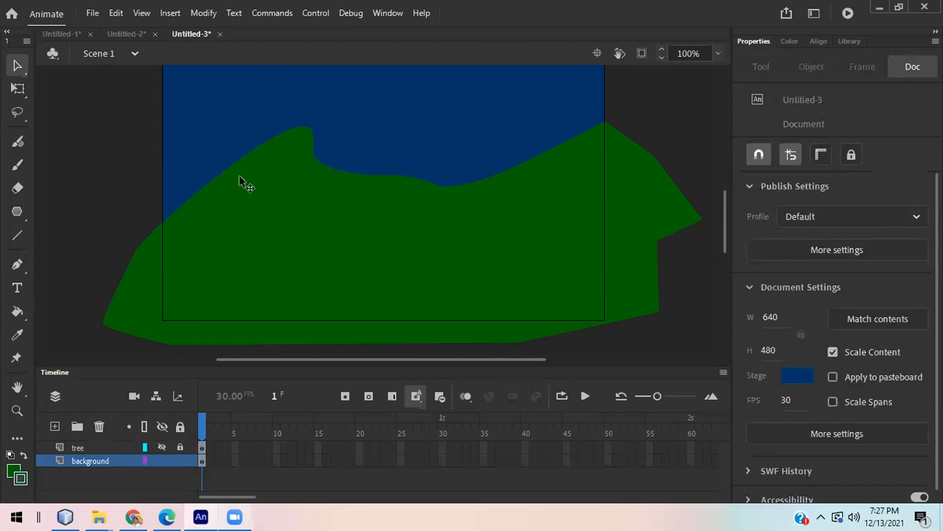
left_click_drag(304, 133, 287, 124)
key("ctrl+z")
left_click(245, 123)
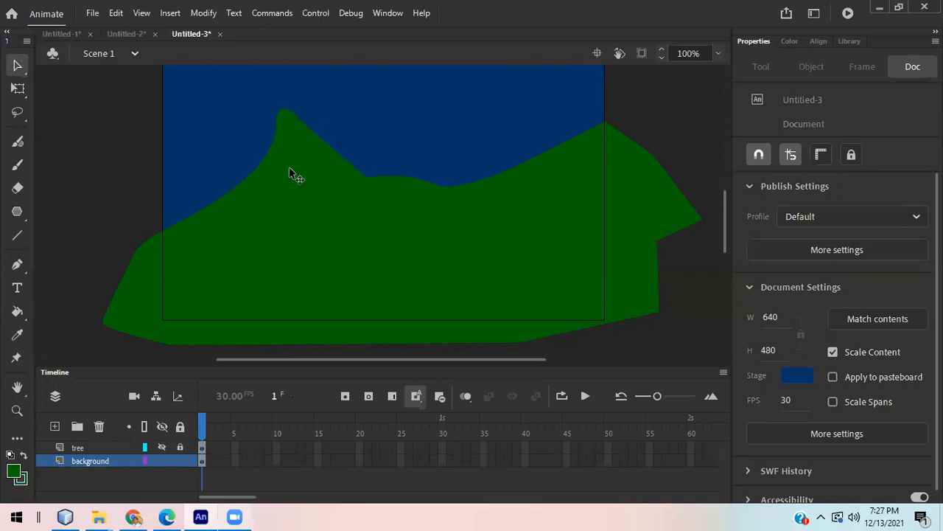
left_click_drag(270, 164, 246, 166)
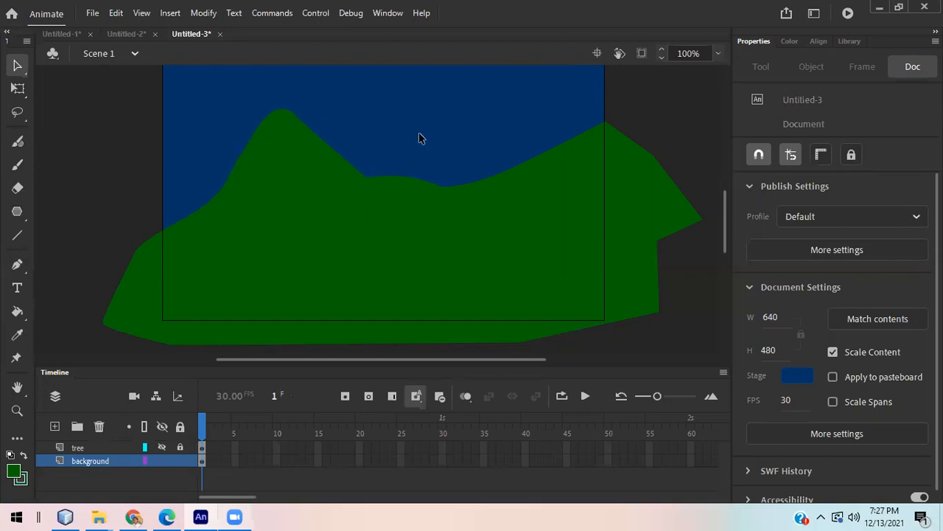
Bend the ridge right of the tall peak into two extra rounded peaks with a deep valley before the stage's right edge.
left_click_drag(467, 189, 464, 145)
left_click_drag(568, 139, 571, 200)
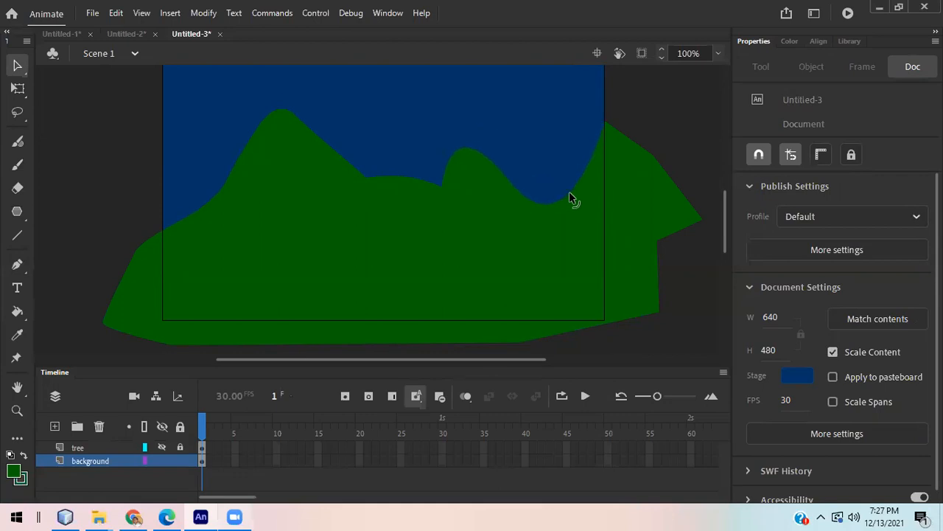
left_click(403, 180)
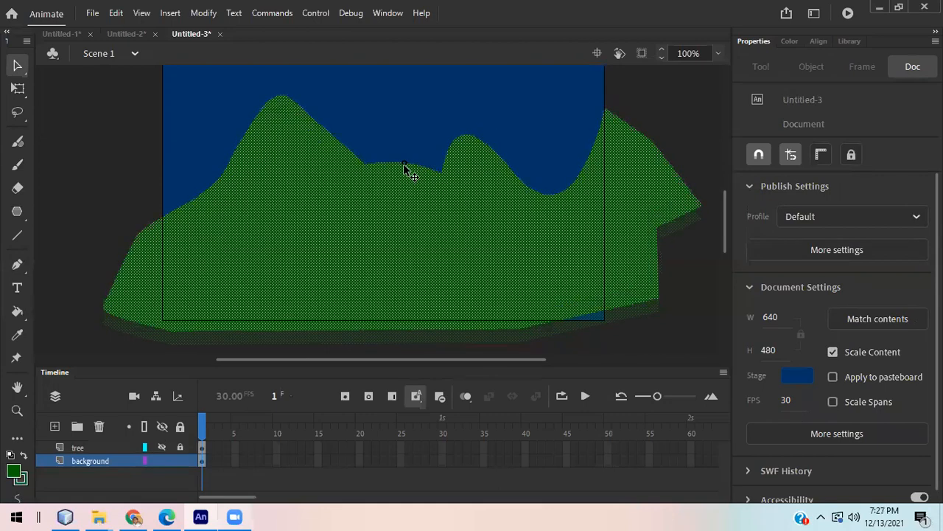
left_click(402, 175)
left_click_drag(402, 176, 403, 153)
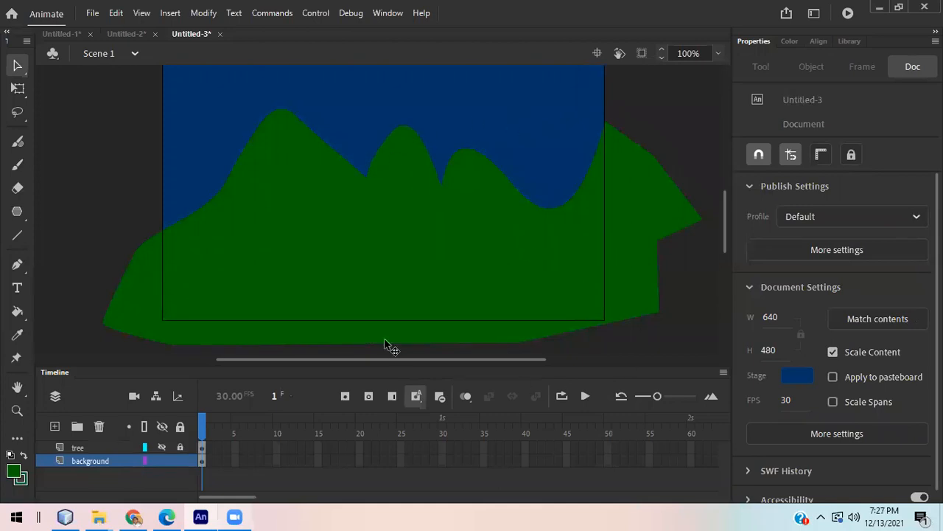
Show the tree layer again, check the trees against the hills, and test the movie.
left_click(162, 447)
scroll(406, 326, "up", 5)
scroll(406, 324, "down", 2)
scroll(406, 323, "down", 2)
scroll(622, 339, "up", 7)
scroll(553, 262, "down", 5)
scroll(552, 262, "down", 5)
key("ctrl+Return")
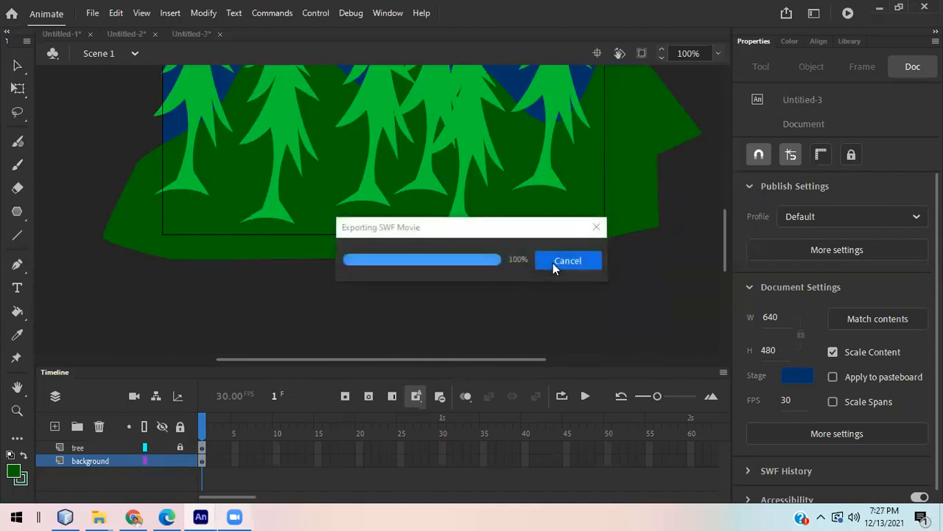